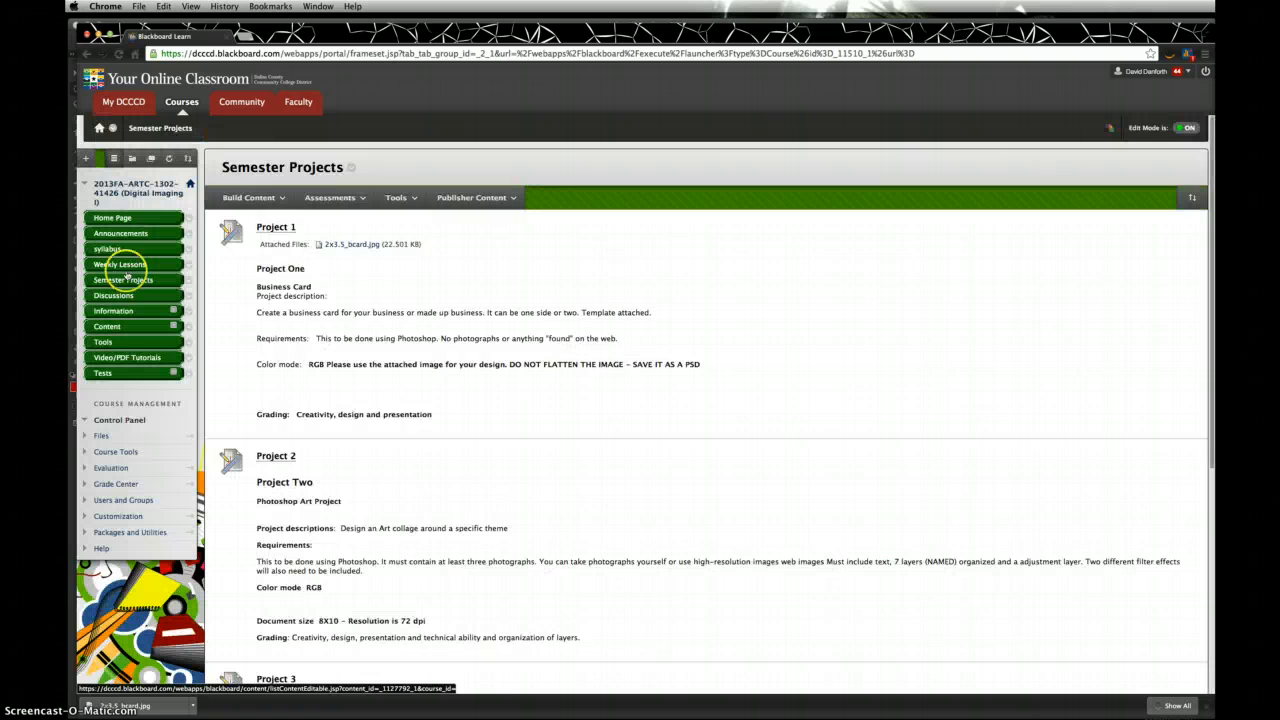
Step: Go to Semester Projects in the course menu and open the Project 1 assignment
{"action": "left_click", "coordinate": [255, 205]}
{"action": "left_click", "coordinate": [522, 237]}
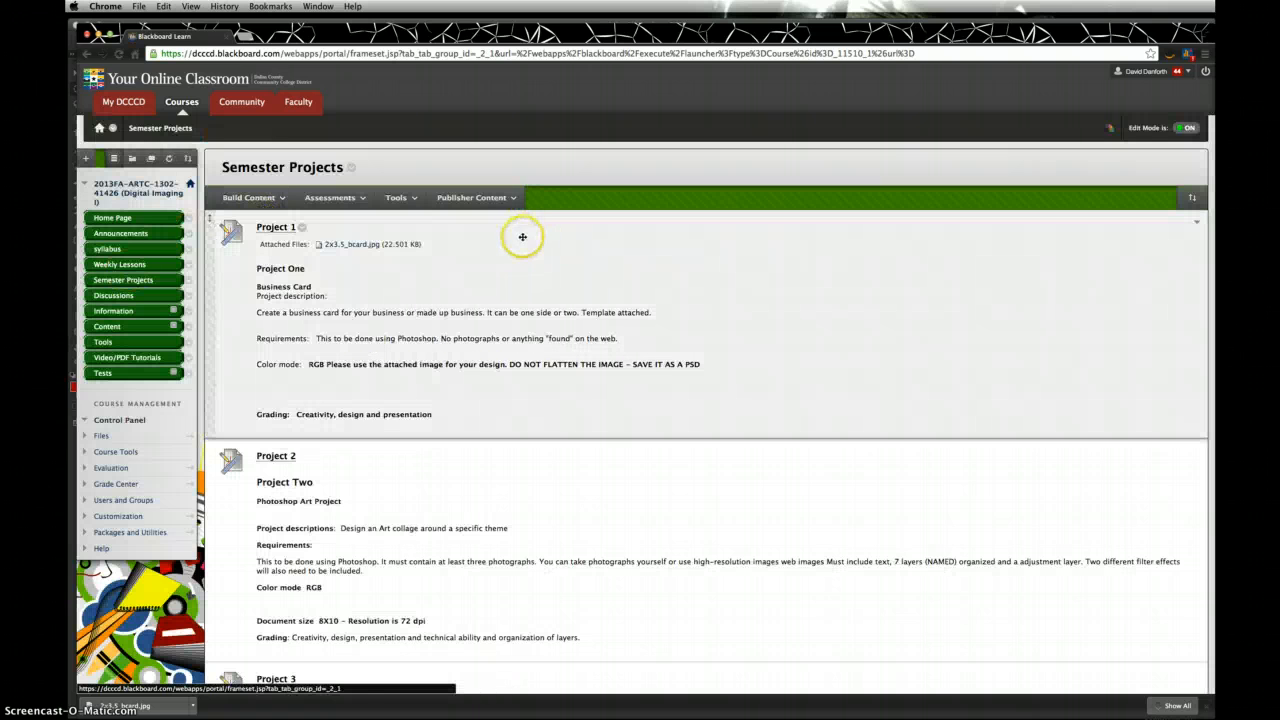
{"action": "left_click", "coordinate": [277, 230]}
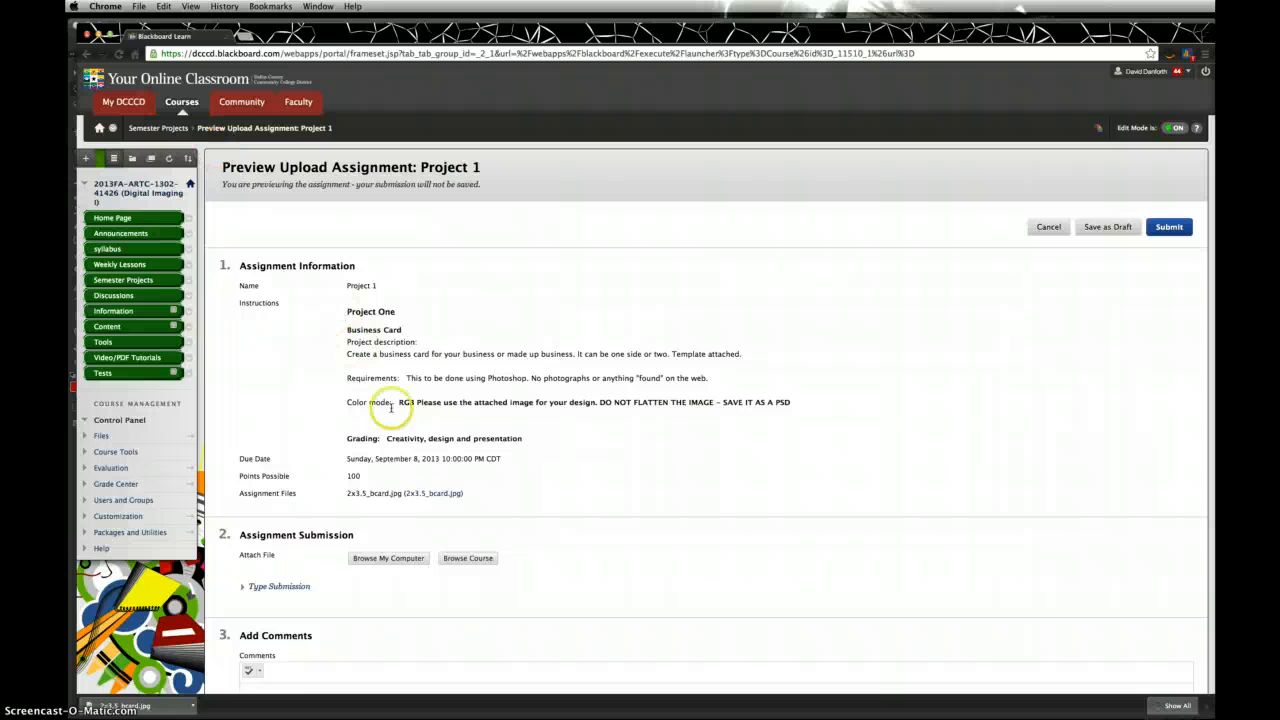
Step: Save 2x3.5_bcard.jpg to the Desktop via Save Link As, then preview it in a tab and close it
{"action": "right_click", "coordinate": [422, 497]}
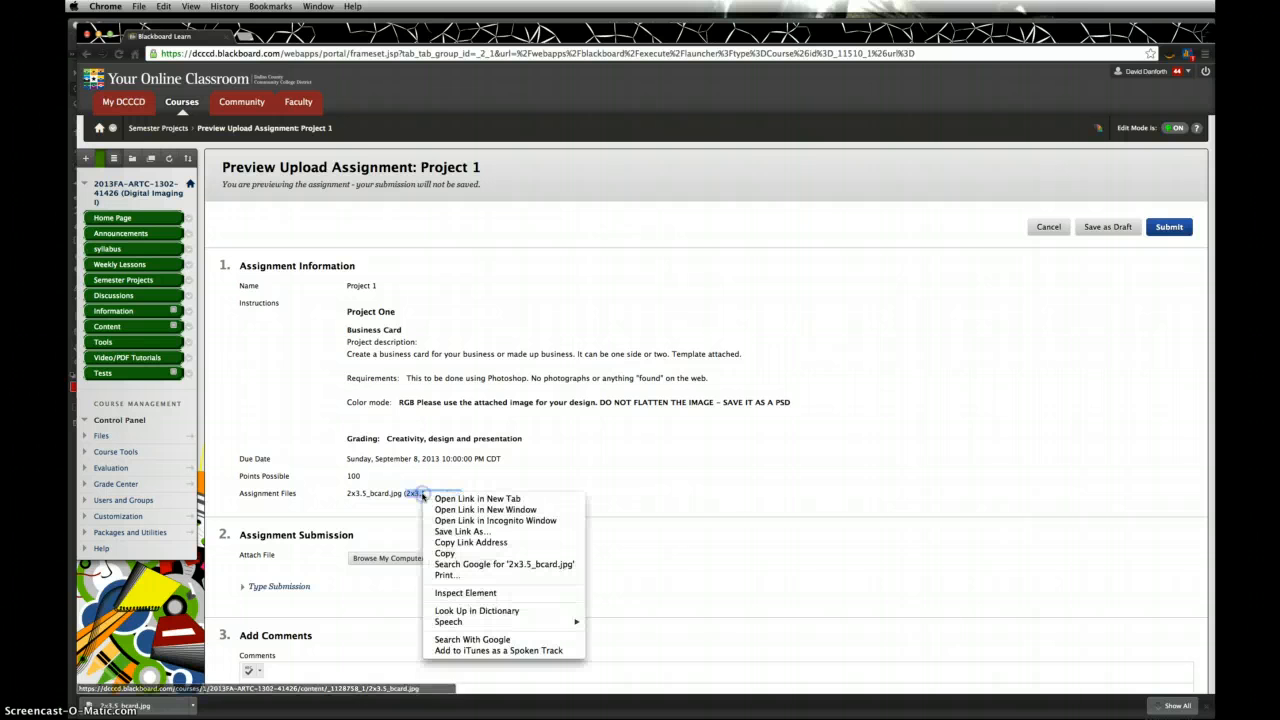
{"action": "left_click", "coordinate": [465, 532]}
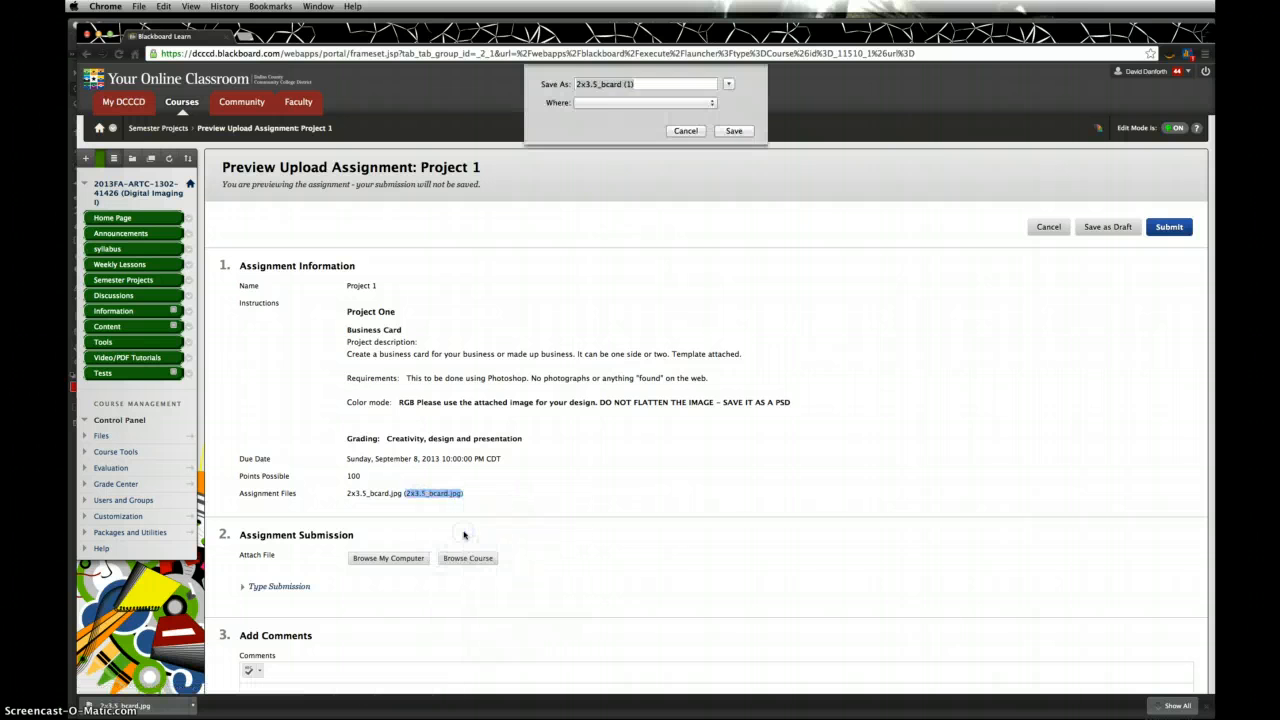
{"action": "left_click", "coordinate": [734, 132]}
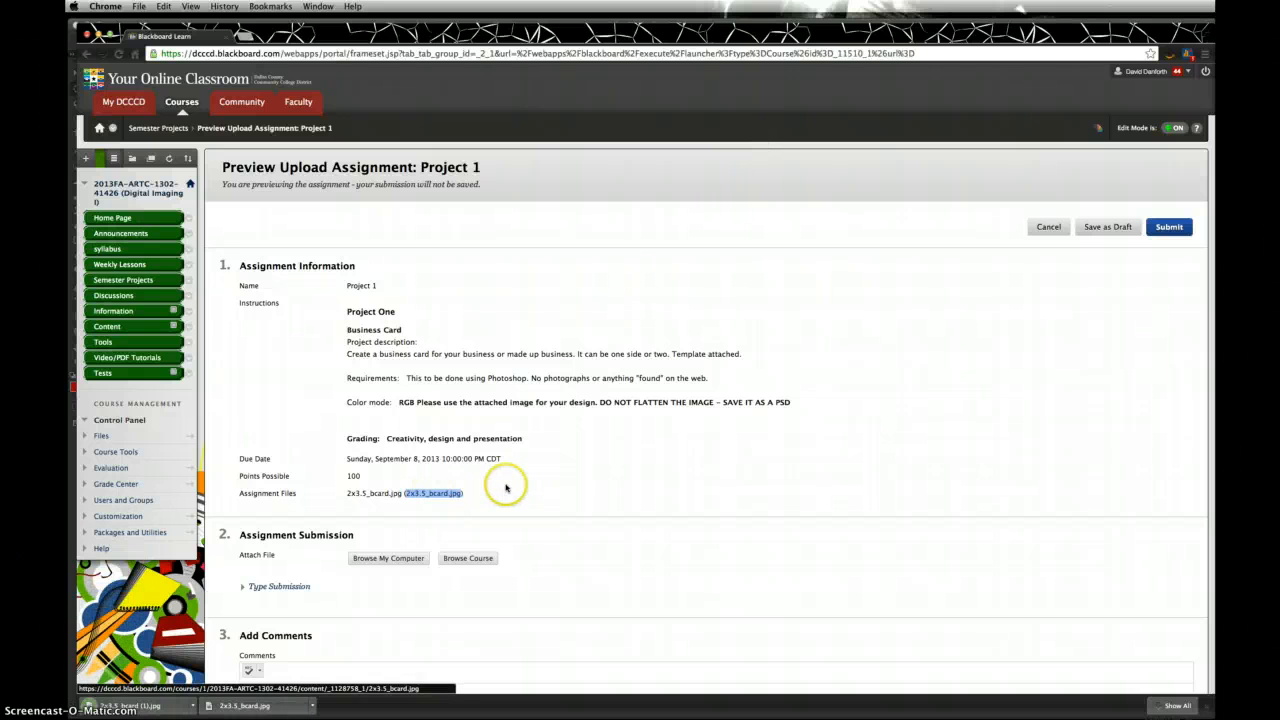
{"action": "left_click", "coordinate": [445, 495]}
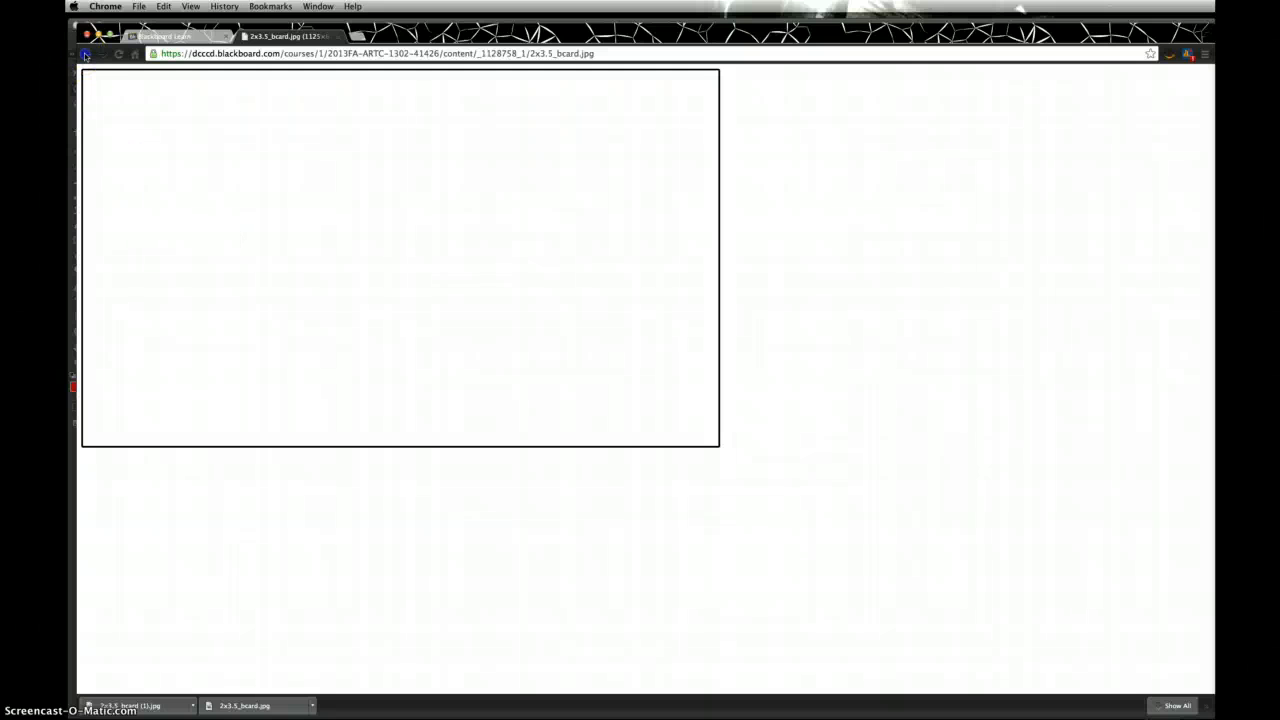
{"action": "left_click", "coordinate": [338, 37]}
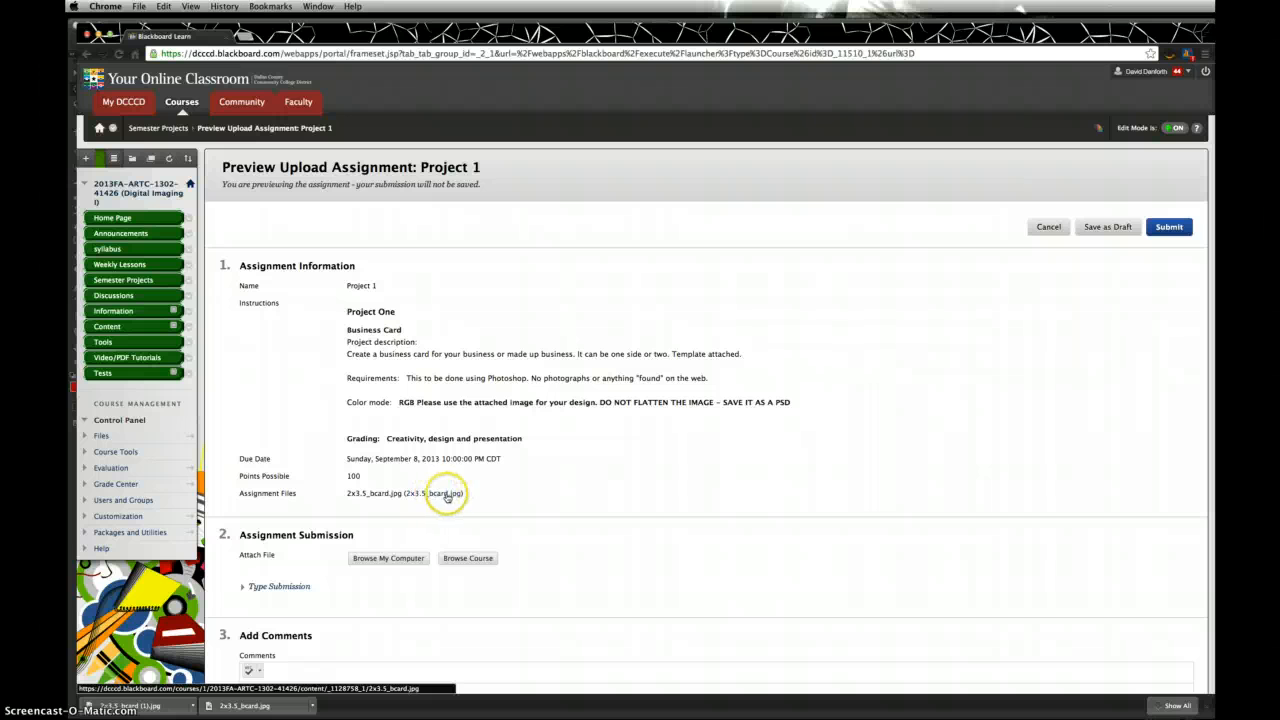
Step: Switch to Photoshop and open 2x3.5_bcard.jpg from the Desktop with File > Open
{"action": "key", "text": "ctrl+Up"}
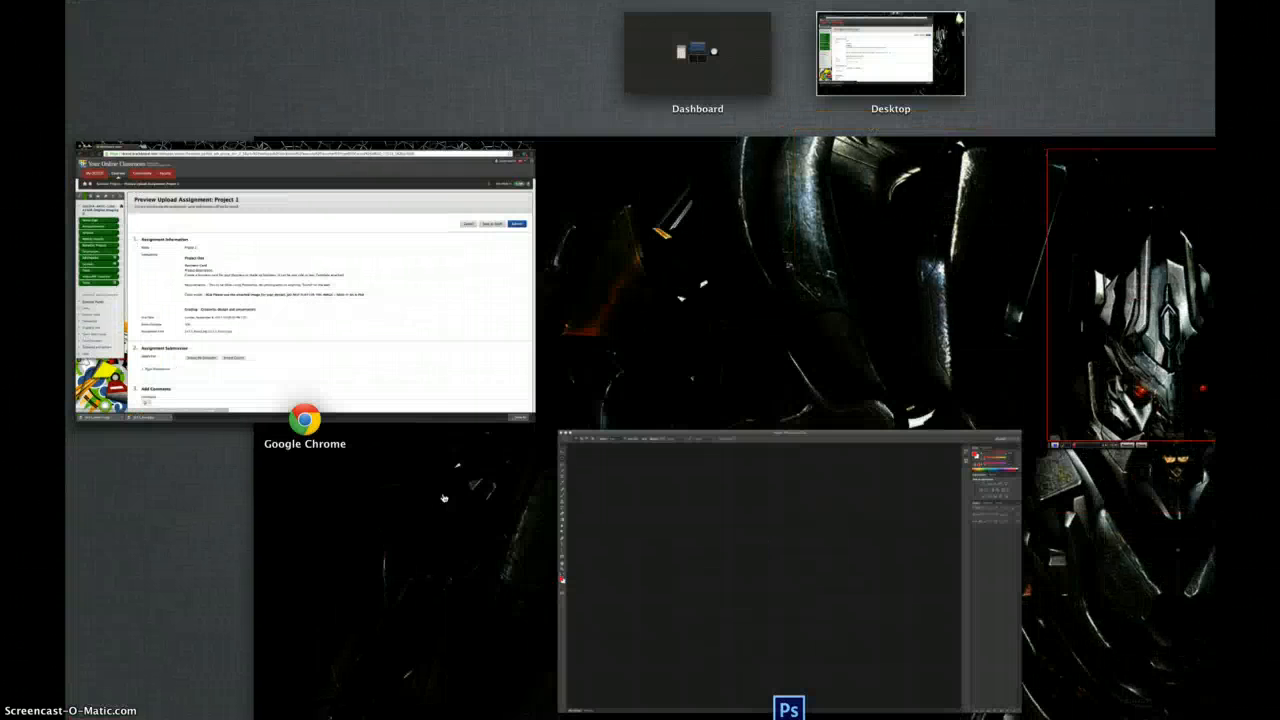
{"action": "left_click", "coordinate": [674, 457]}
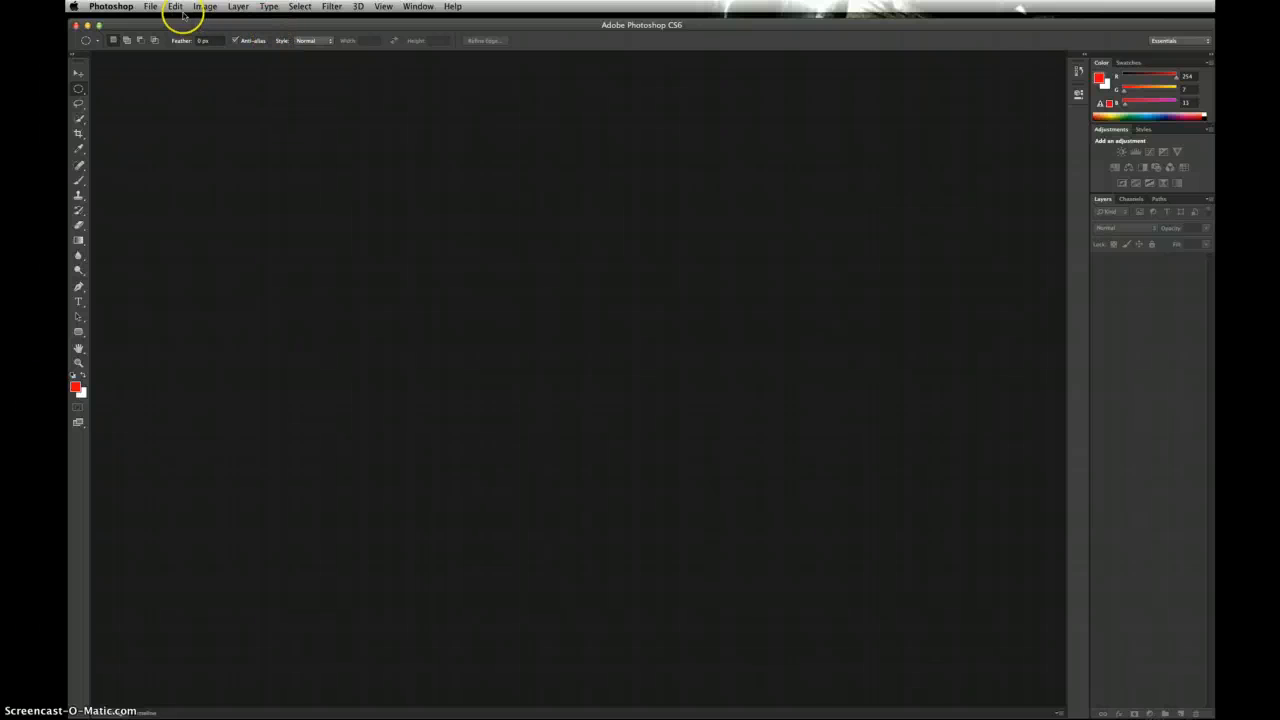
{"action": "left_click", "coordinate": [149, 8]}
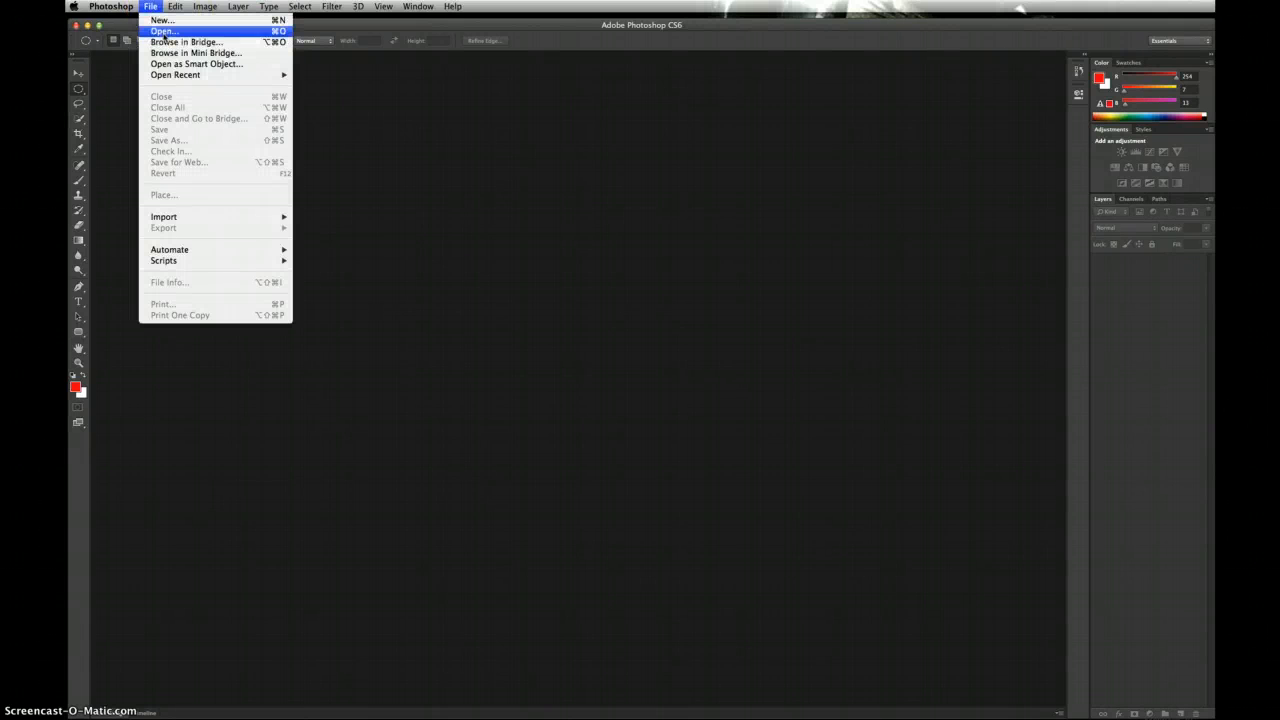
{"action": "left_click", "coordinate": [164, 31]}
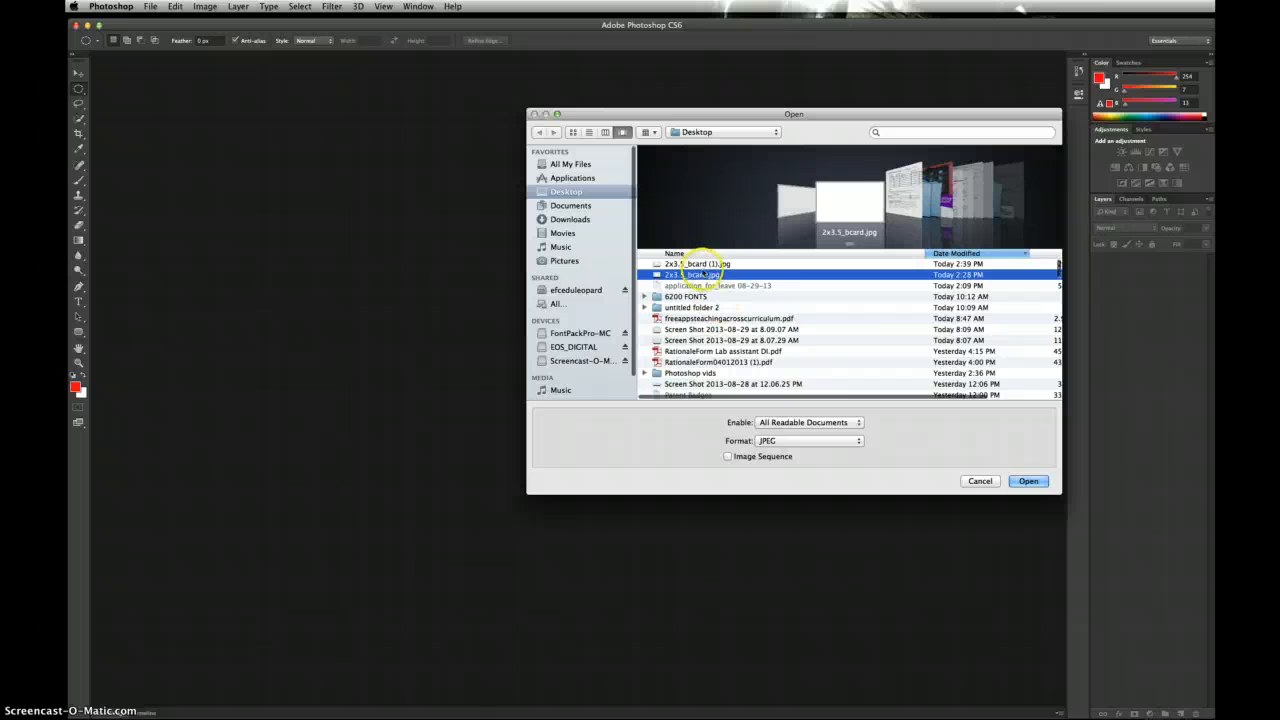
{"action": "left_click", "coordinate": [701, 265]}
{"action": "left_click", "coordinate": [700, 278]}
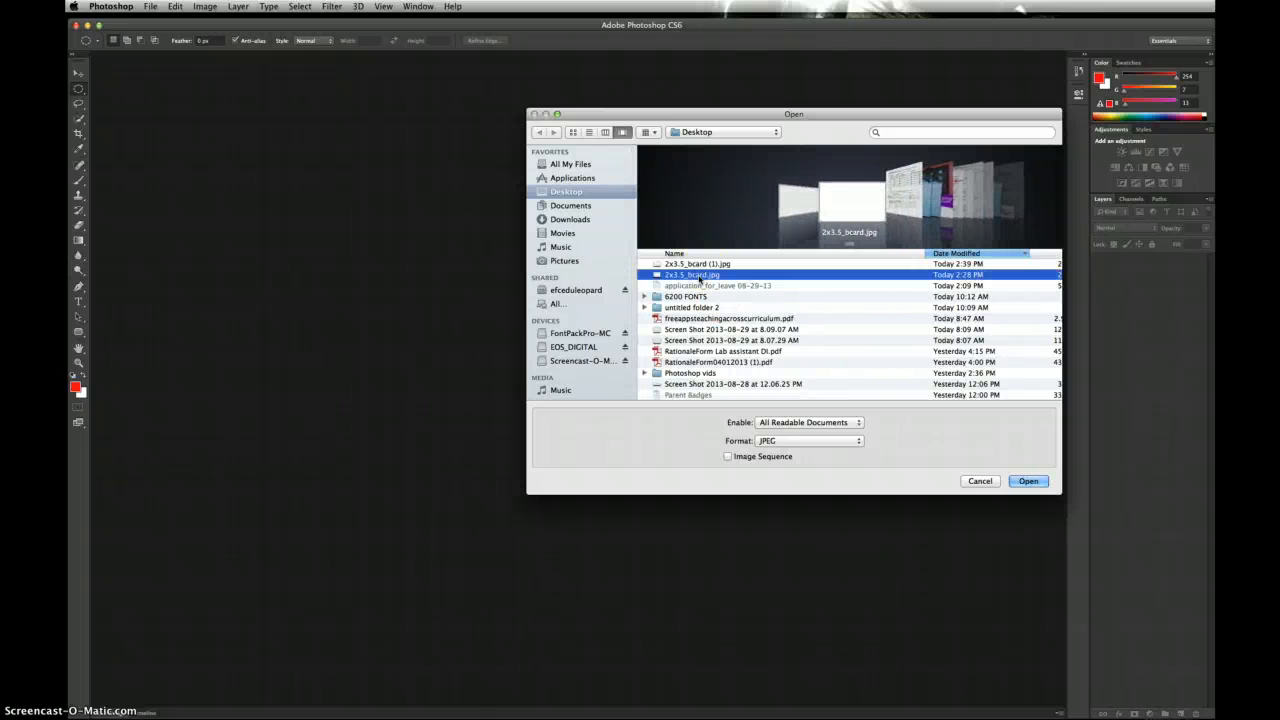
{"action": "left_click", "coordinate": [1024, 481]}
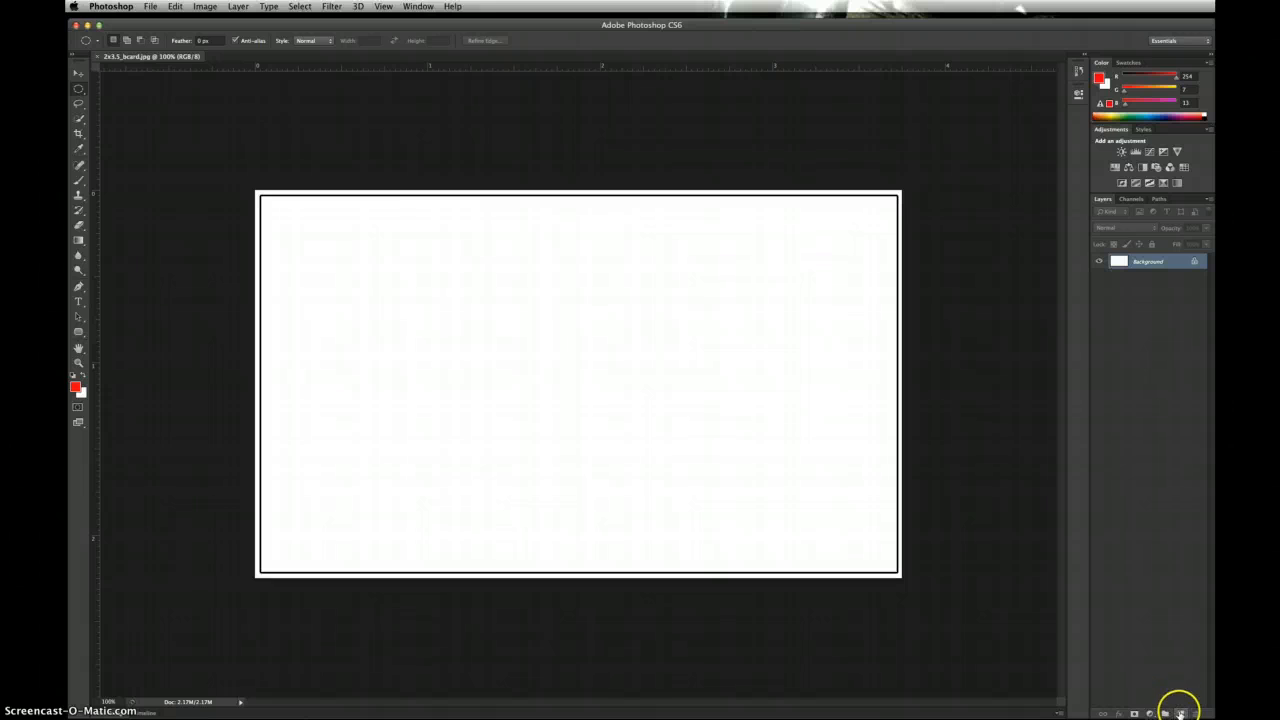
Step: Create Layer 1 above Background, toggle Background visibility to check it, and select Layer 1
{"action": "left_click", "coordinate": [1180, 713]}
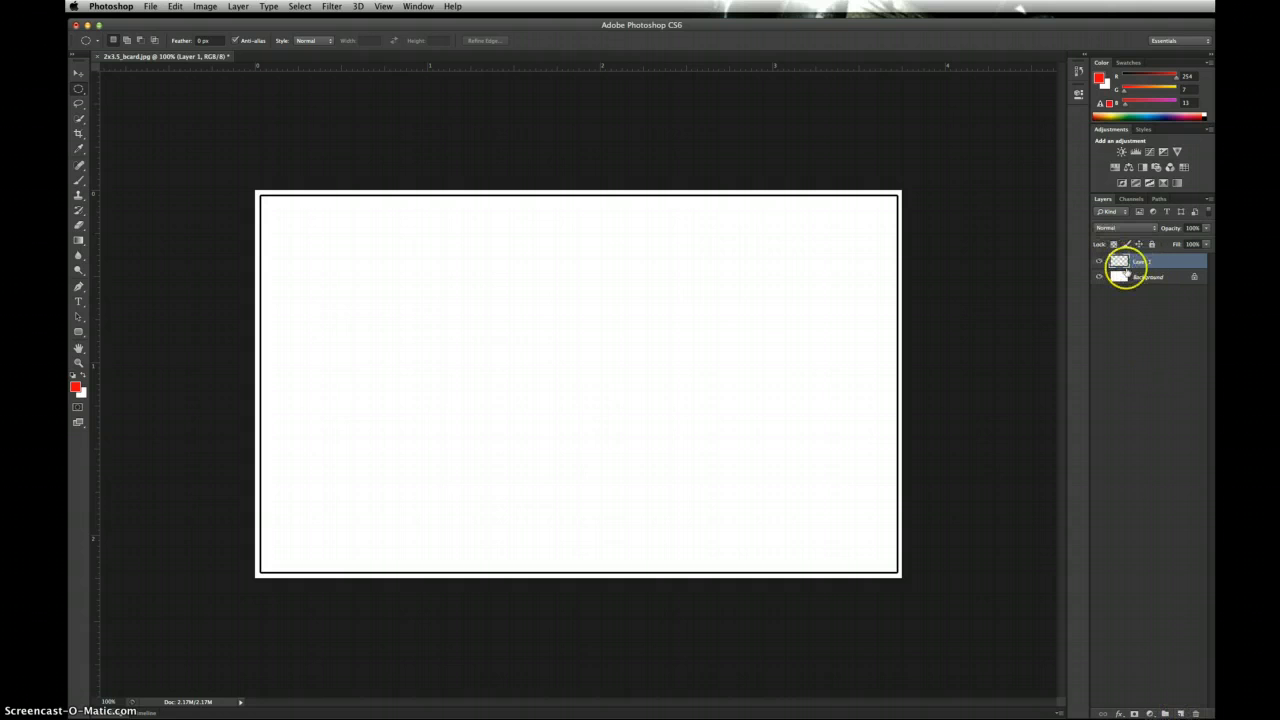
{"action": "left_click", "coordinate": [1098, 277]}
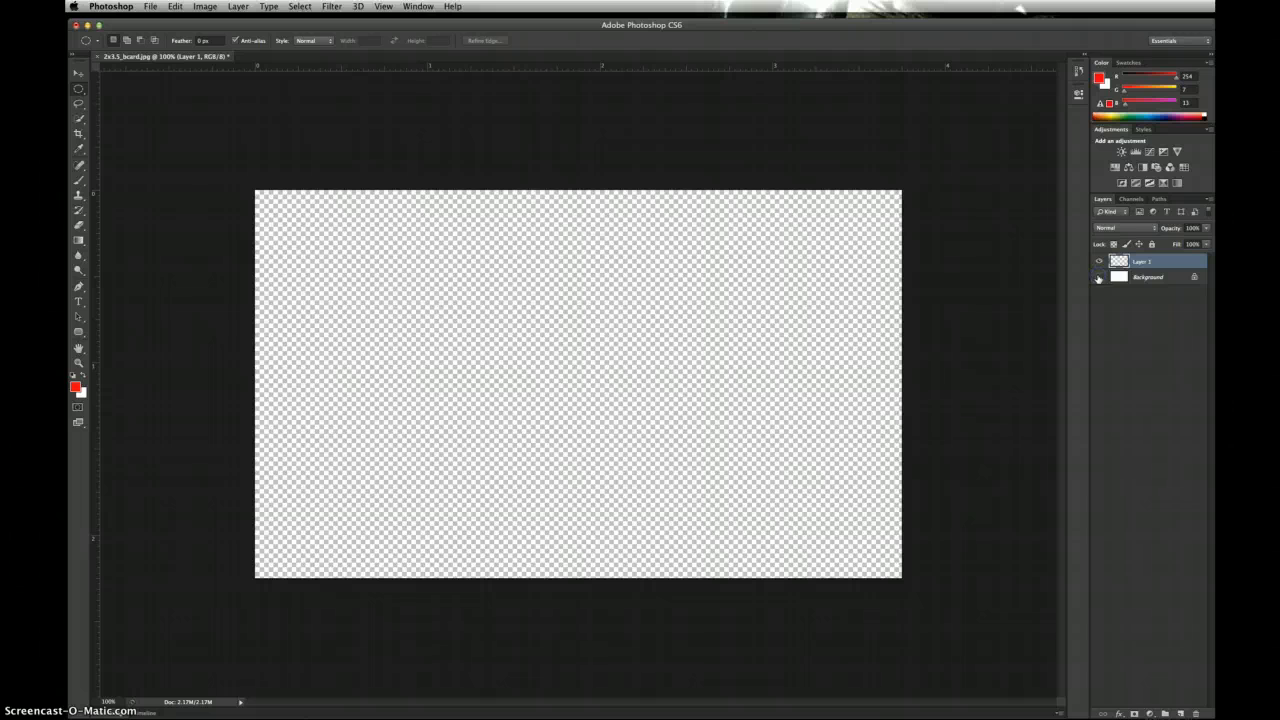
{"action": "left_click", "coordinate": [1098, 277]}
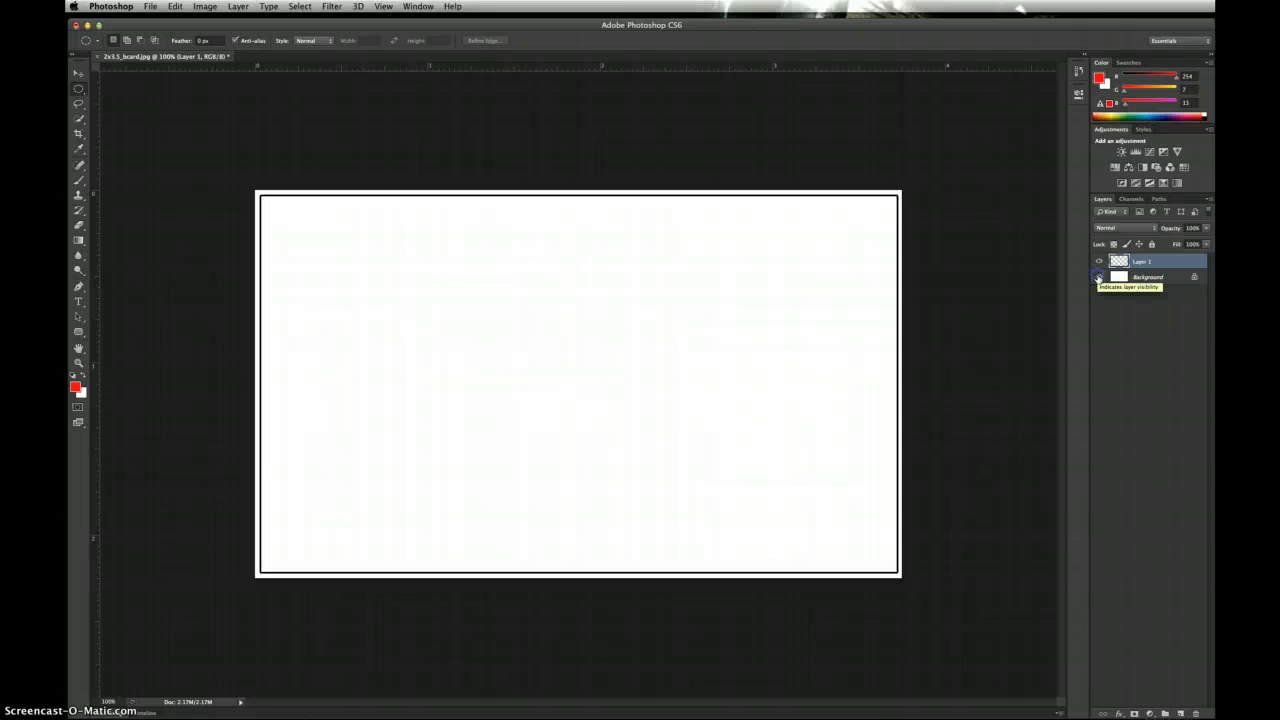
{"action": "left_click", "coordinate": [1145, 263]}
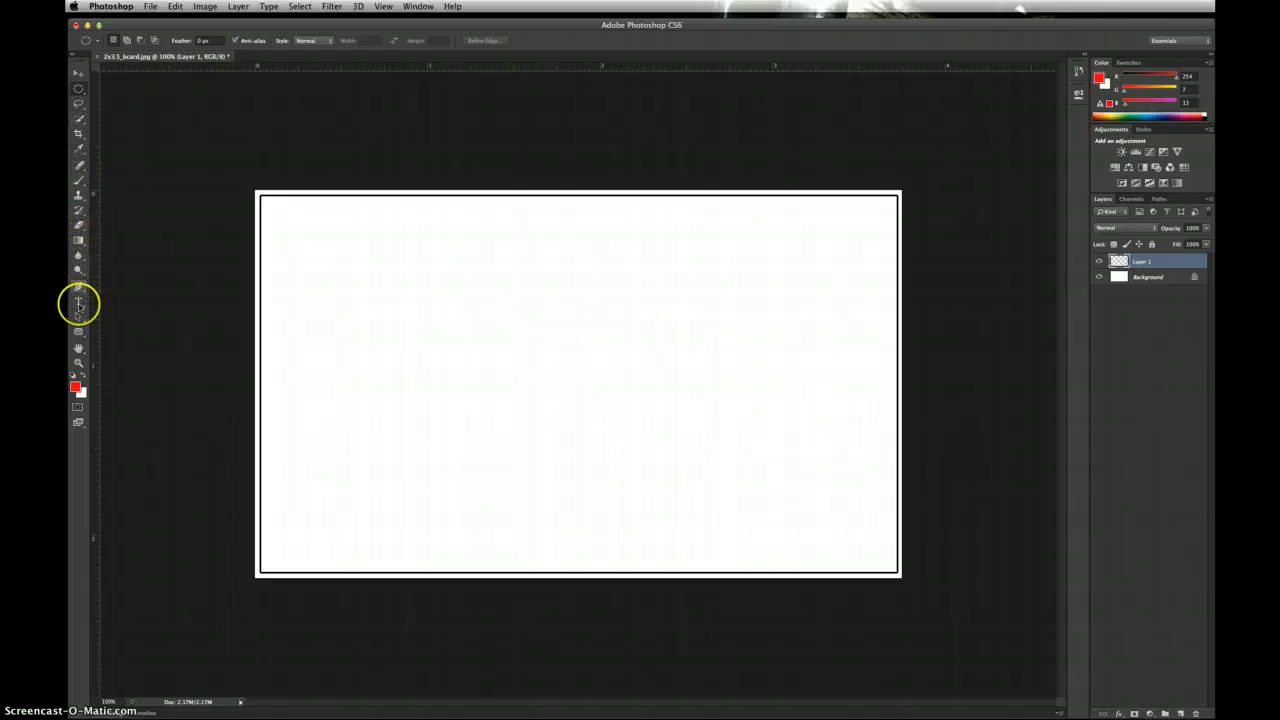
Step: Select the Rectangle Tool from the shape tools flyout
{"action": "left_click", "coordinate": [80, 181]}
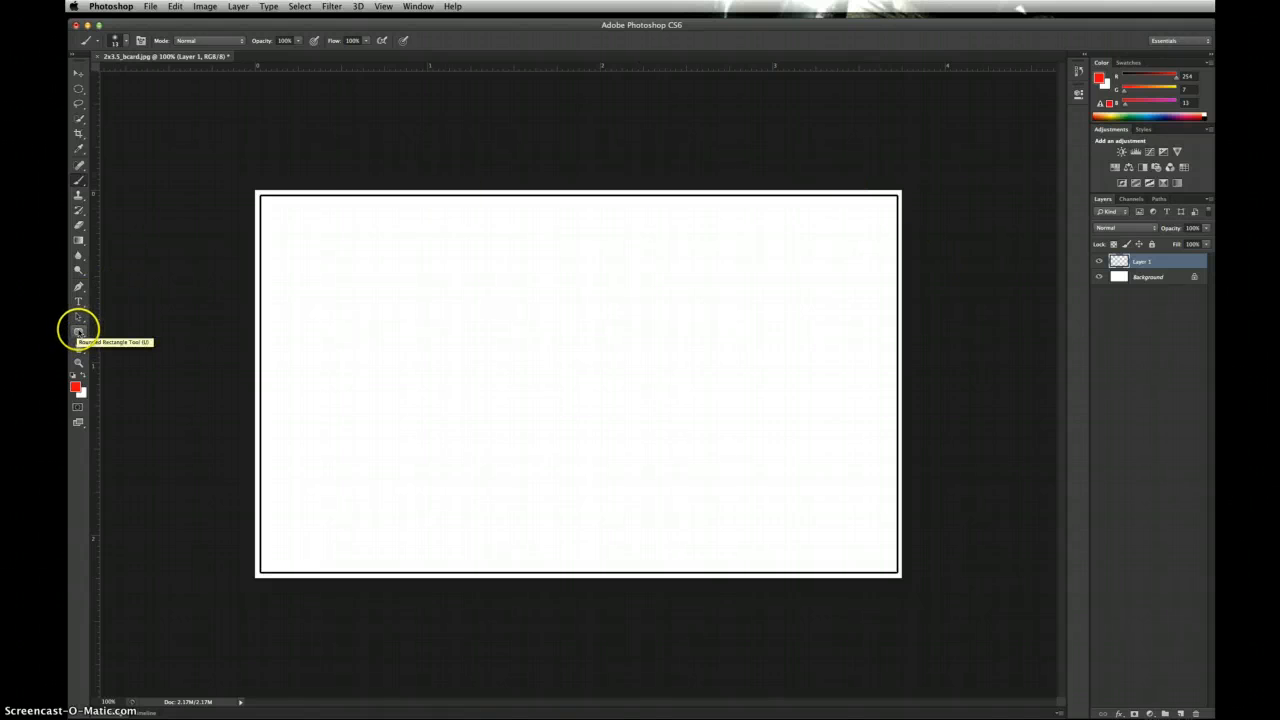
{"action": "left_click", "coordinate": [79, 332]}
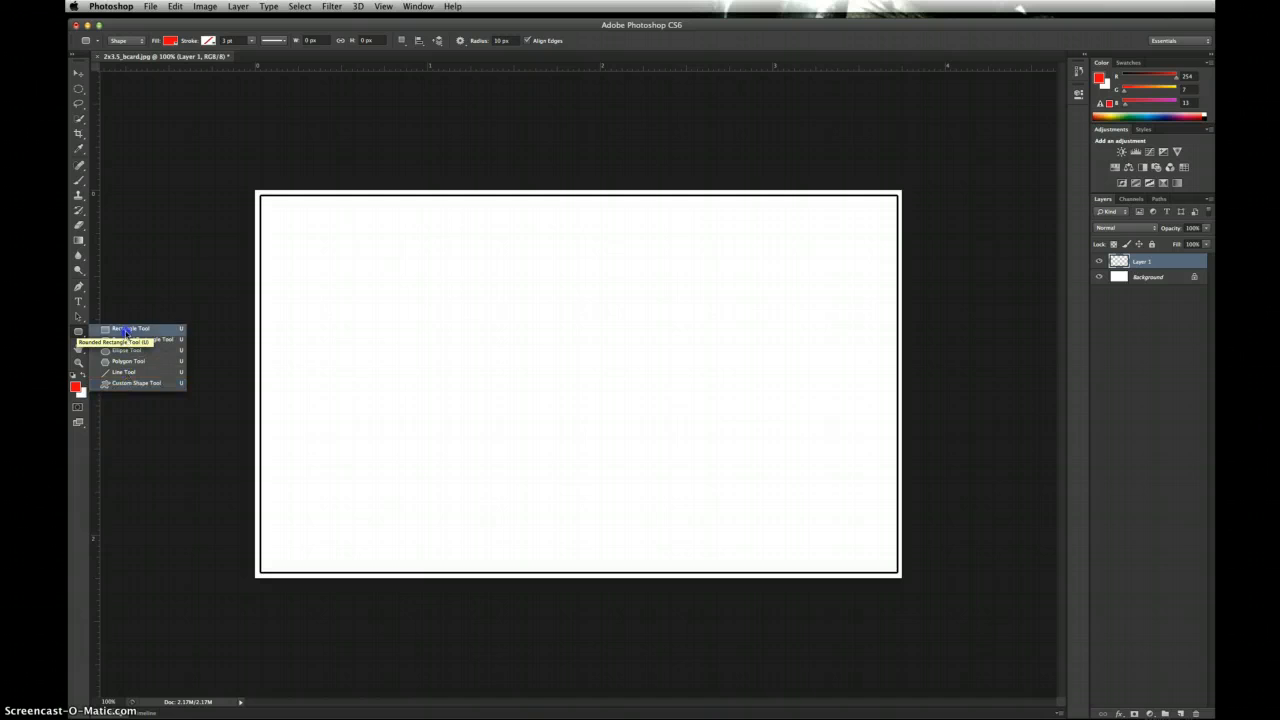
{"action": "left_click", "coordinate": [122, 329]}
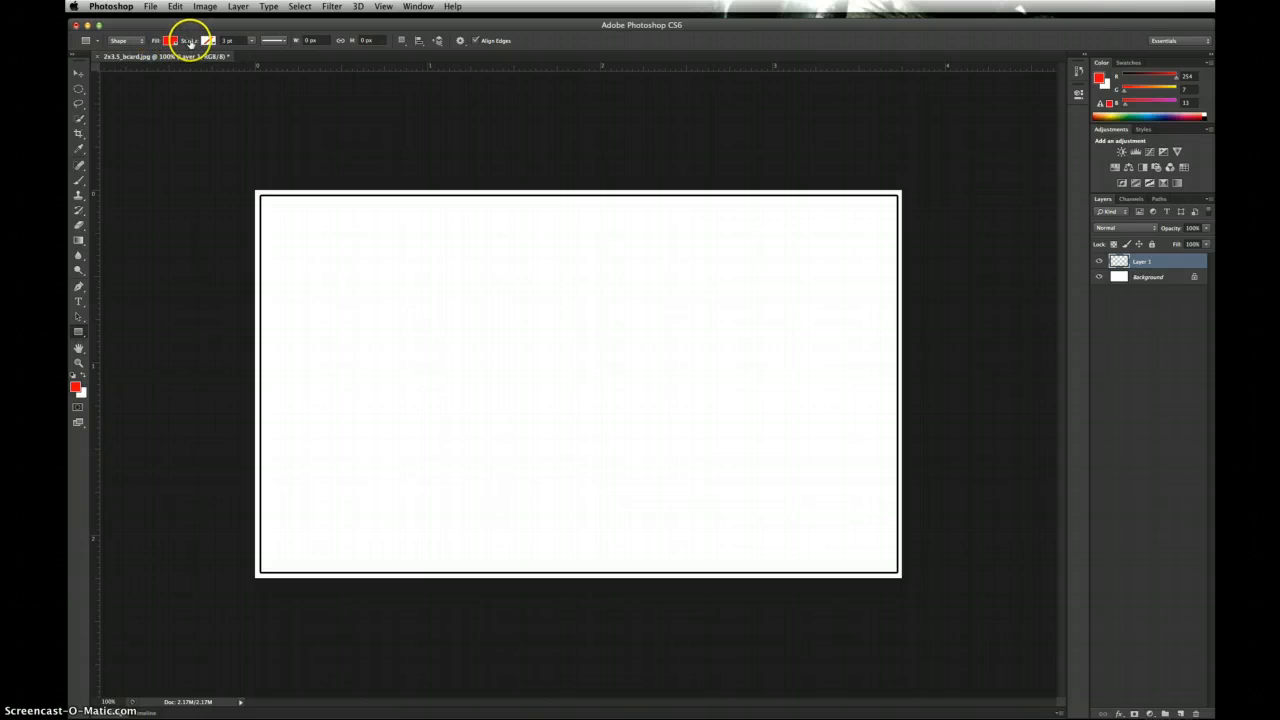
Step: Set the shape fill colour to dark teal #1c9695 in the Color Picker
{"action": "left_click", "coordinate": [171, 42]}
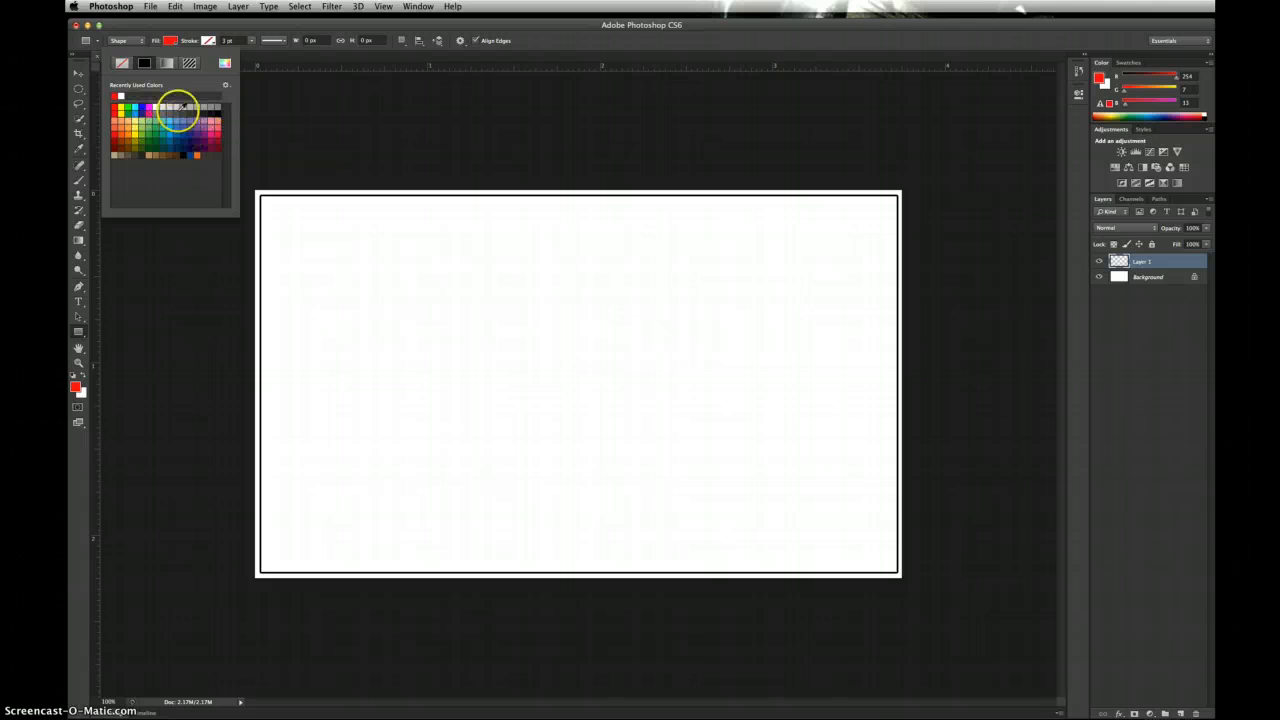
{"action": "left_click", "coordinate": [225, 65]}
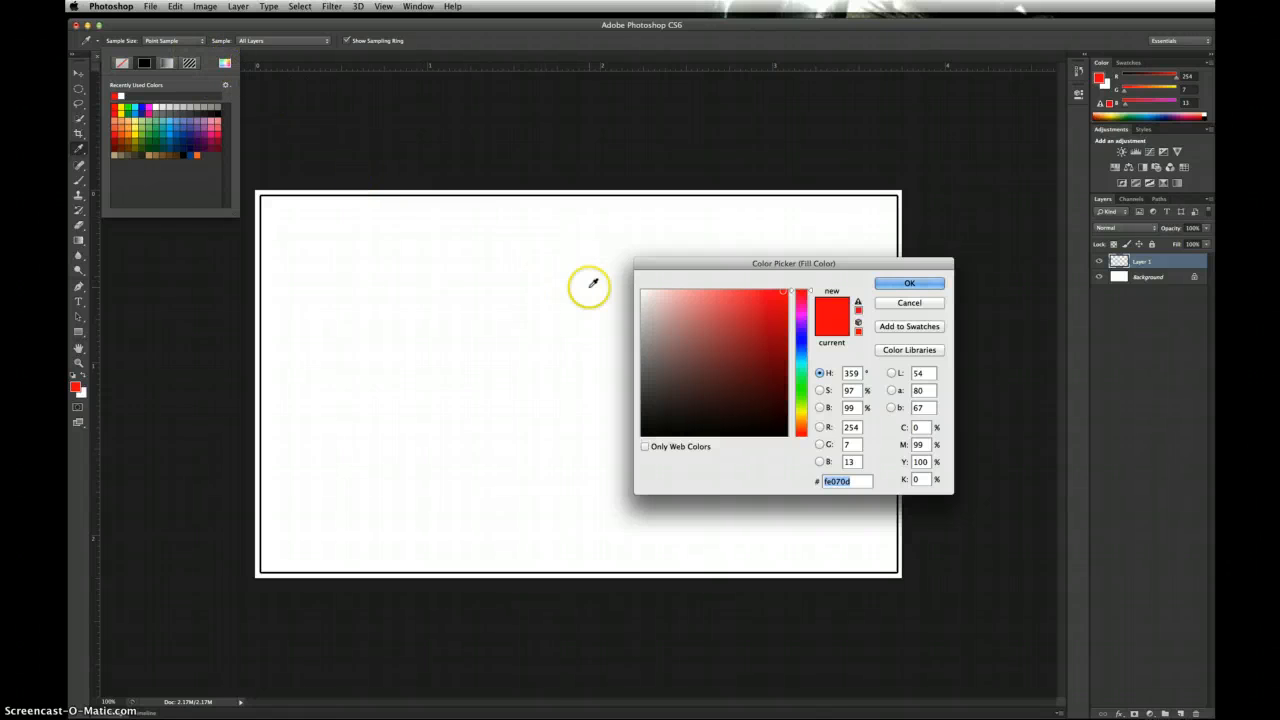
{"action": "left_click", "coordinate": [802, 298]}
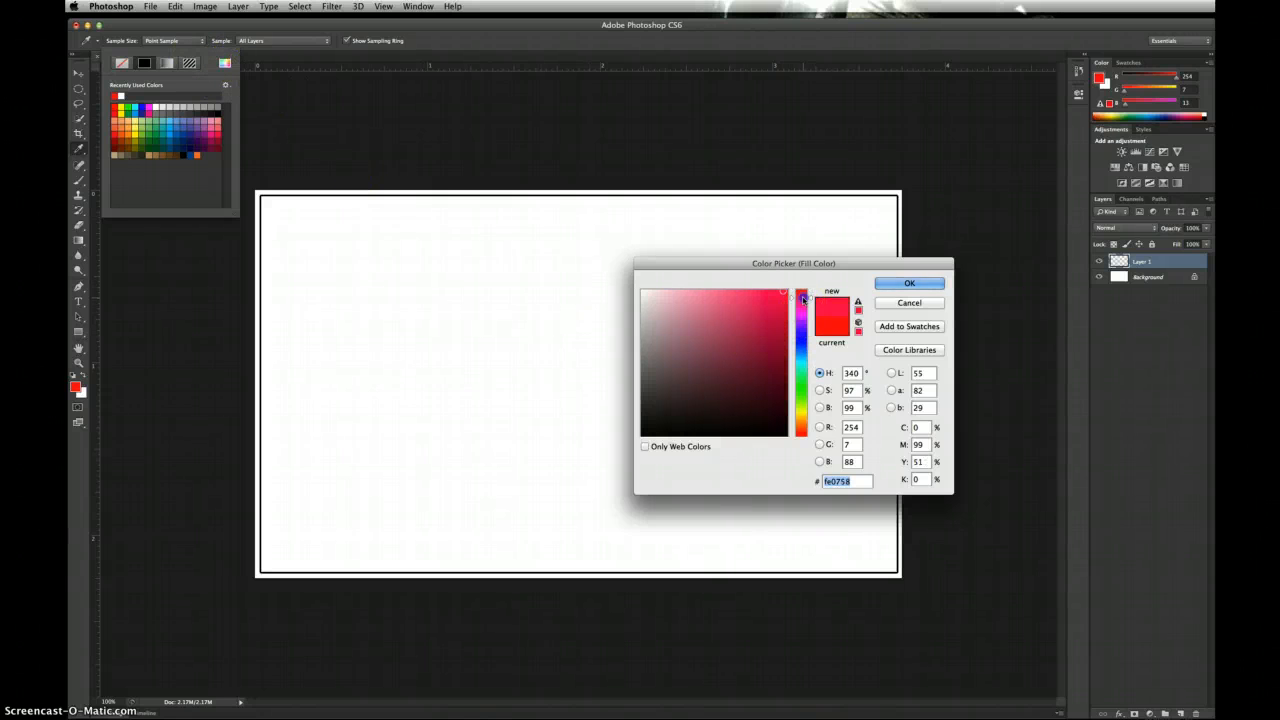
{"action": "mouse_move", "coordinate": [803, 330]}
{"action": "left_mouse_down"}
{"action": "mouse_move", "coordinate": [802, 417]}
{"action": "mouse_move", "coordinate": [801, 291]}
{"action": "mouse_move", "coordinate": [801, 355]}
{"action": "left_mouse_up"}
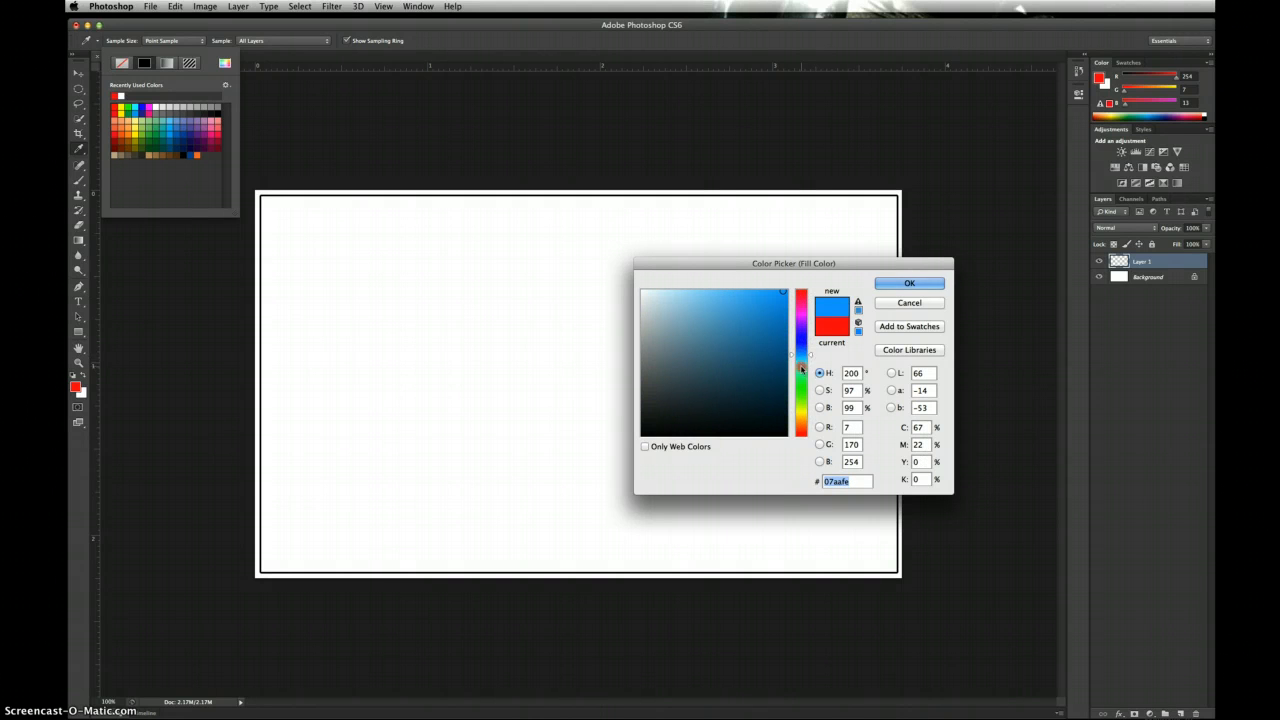
{"action": "left_click_drag", "start_coordinate": [800, 357], "coordinate": [800, 366]}
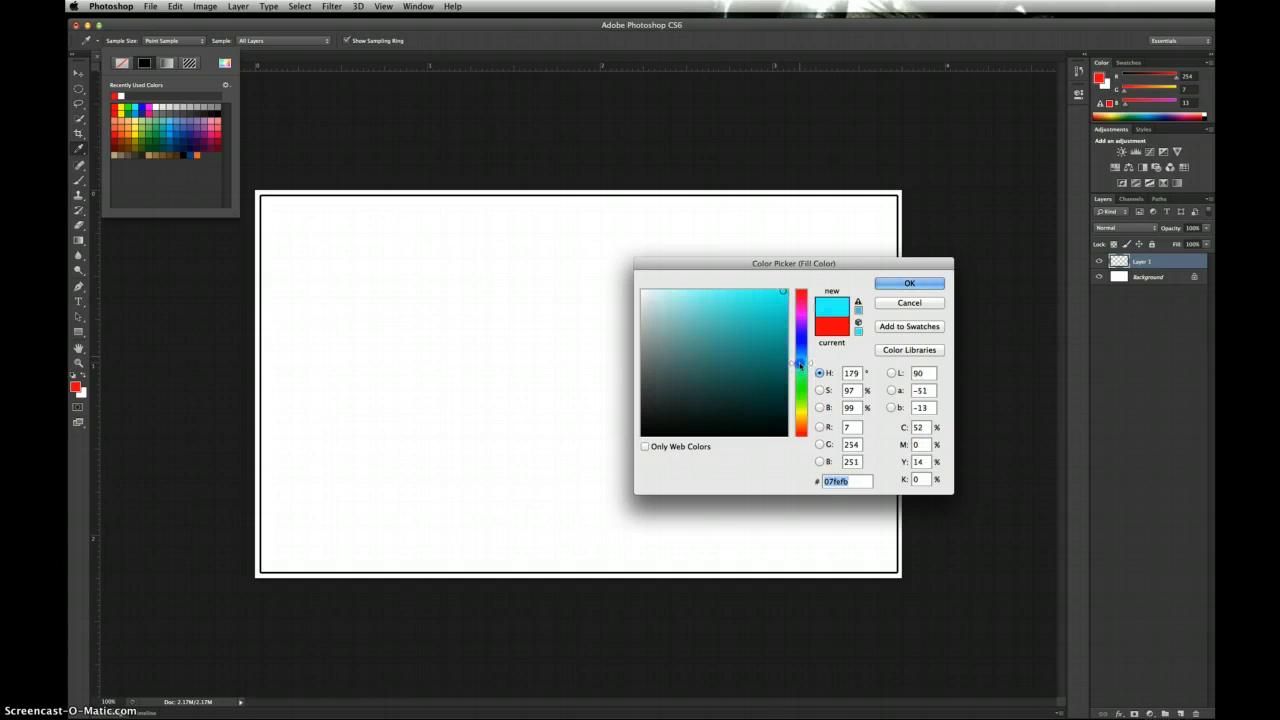
{"action": "left_click", "coordinate": [761, 350]}
{"action": "left_click", "coordinate": [909, 282]}
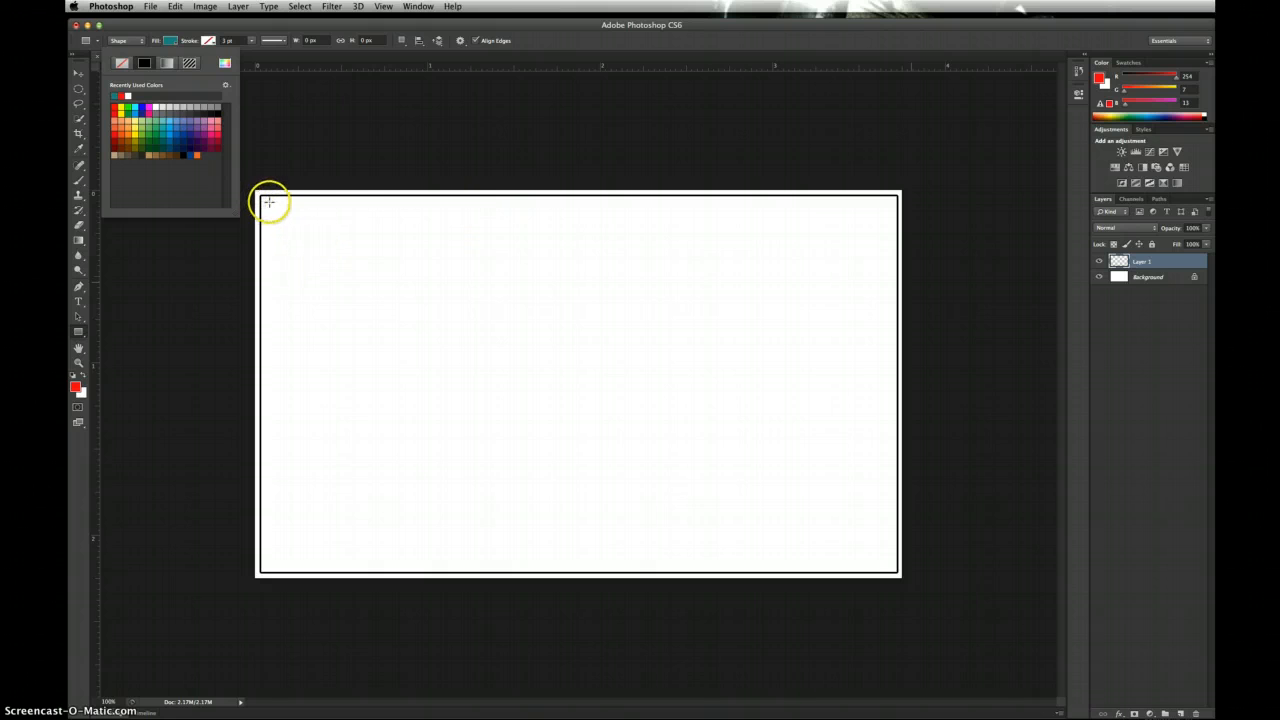
Step: Draw a teal rectangle and move it to the card's top-left corner with the Move tool
{"action": "left_click_drag", "start_coordinate": [269, 203], "coordinate": [824, 507]}
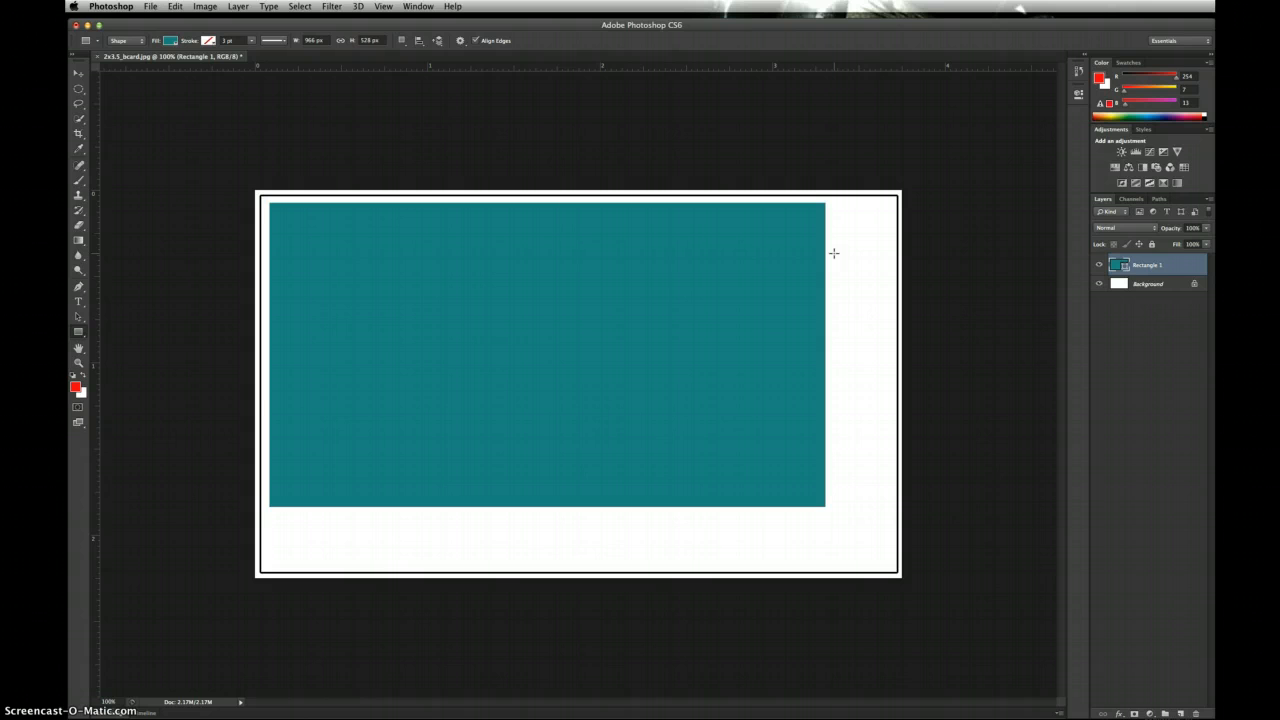
{"action": "left_click", "coordinate": [78, 73]}
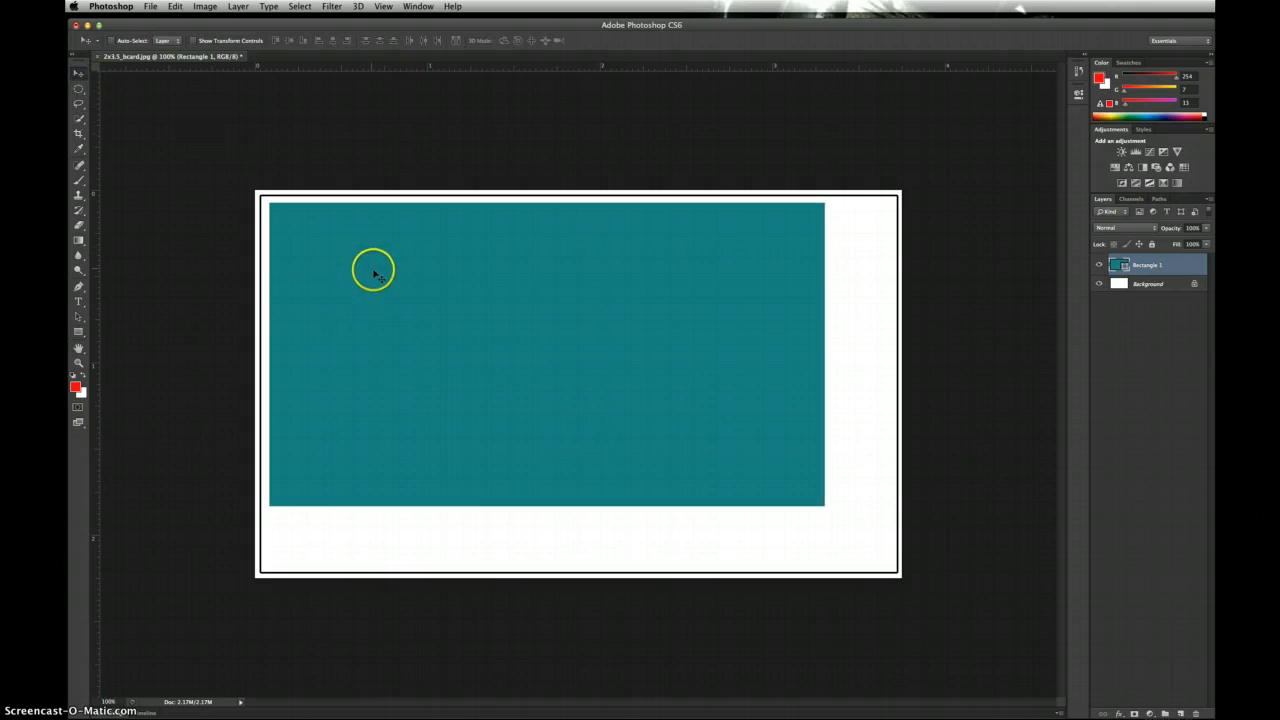
{"action": "left_click_drag", "start_coordinate": [373, 272], "coordinate": [336, 257]}
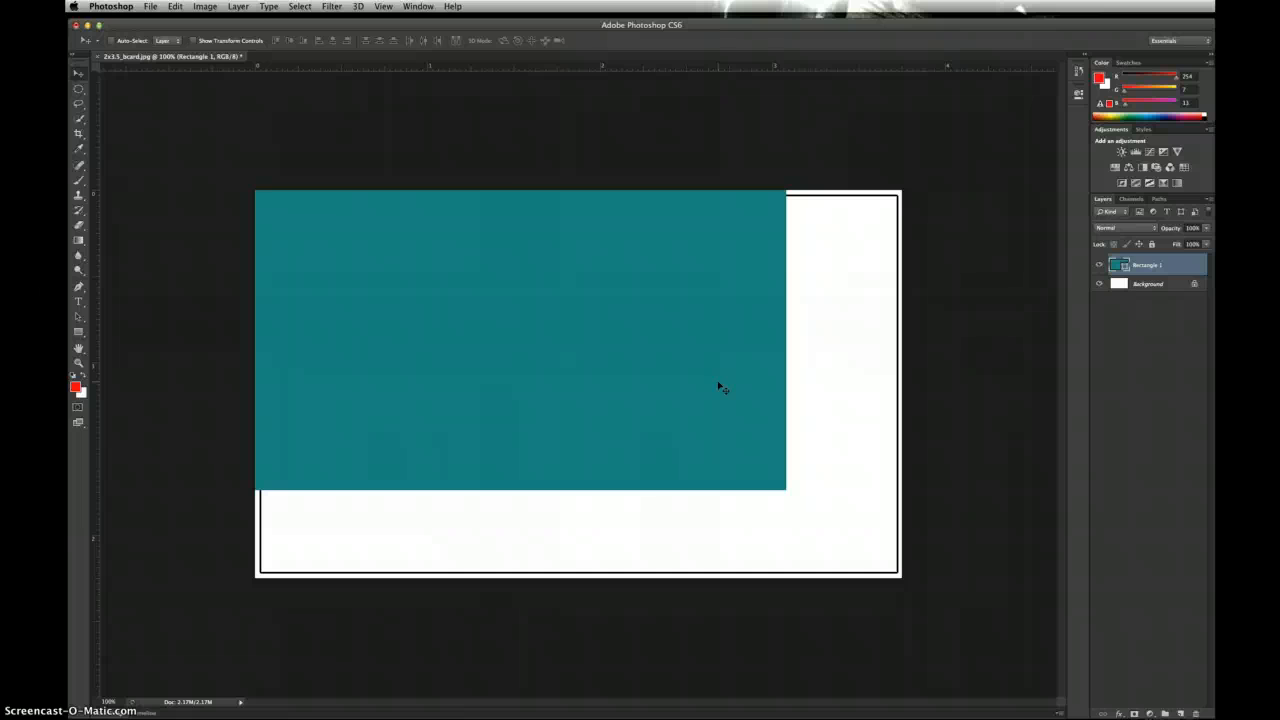
Step: Free-transform the rectangle (Cmd+T) to full card height, narrow it to a left stripe, and commit
{"action": "key", "text": "super+t"}
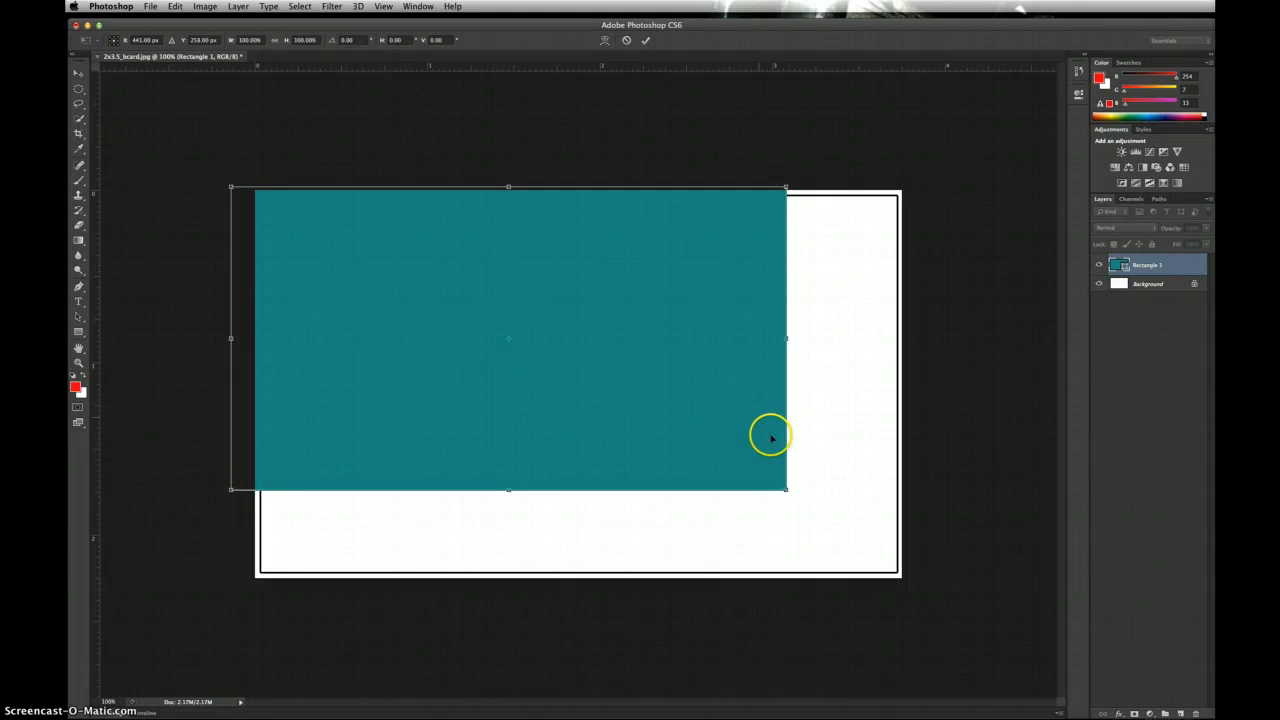
{"action": "left_click_drag", "start_coordinate": [786, 490], "coordinate": [904, 581]}
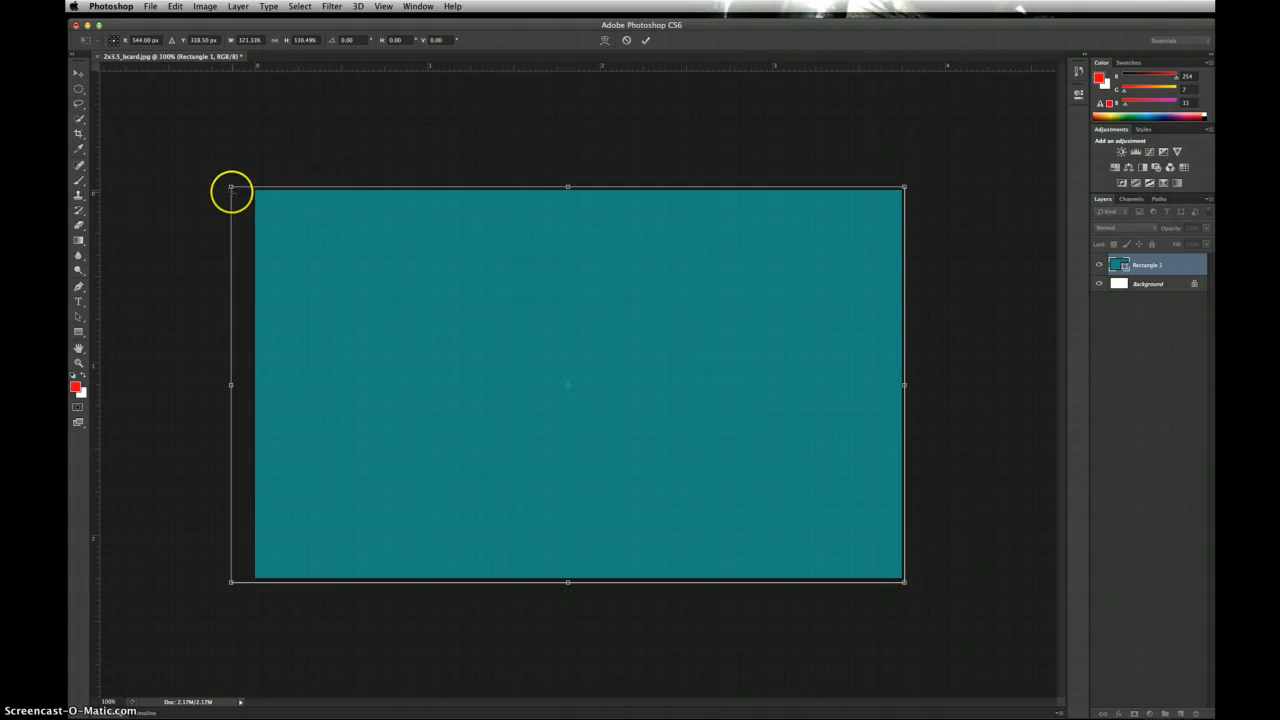
{"action": "left_click_drag", "start_coordinate": [231, 188], "coordinate": [248, 189]}
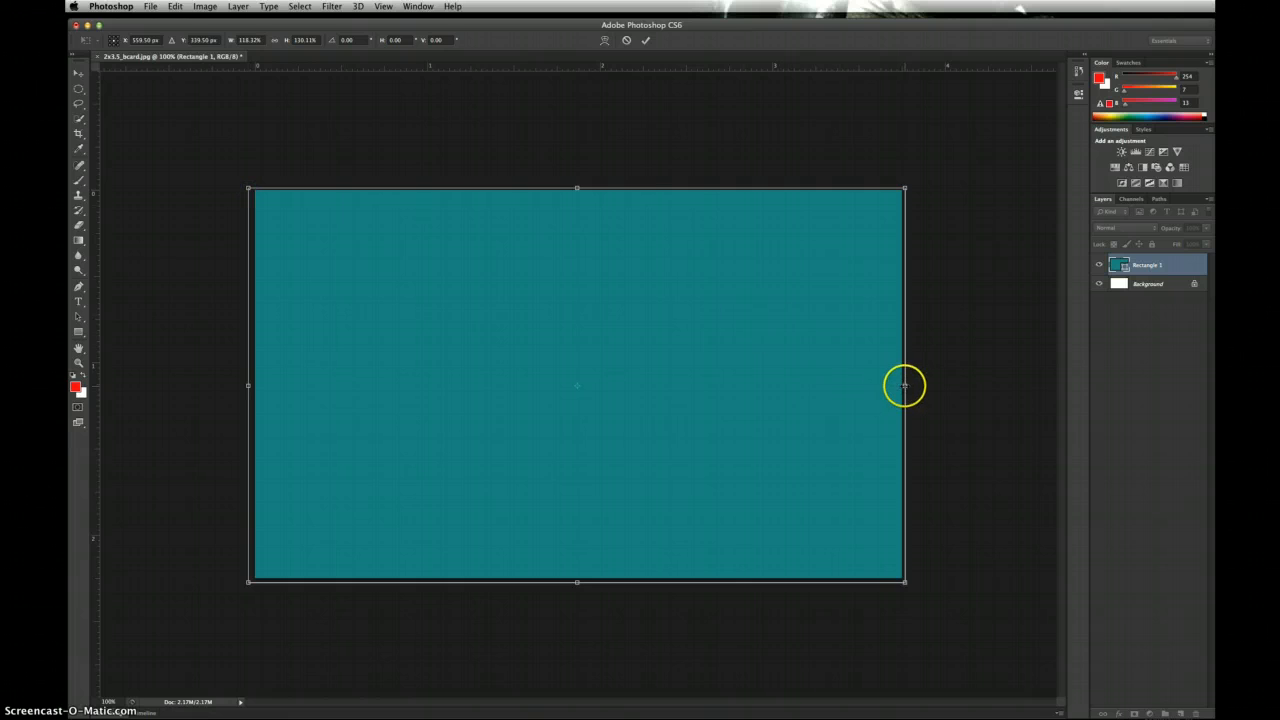
{"action": "left_click_drag", "start_coordinate": [904, 385], "coordinate": [324, 334]}
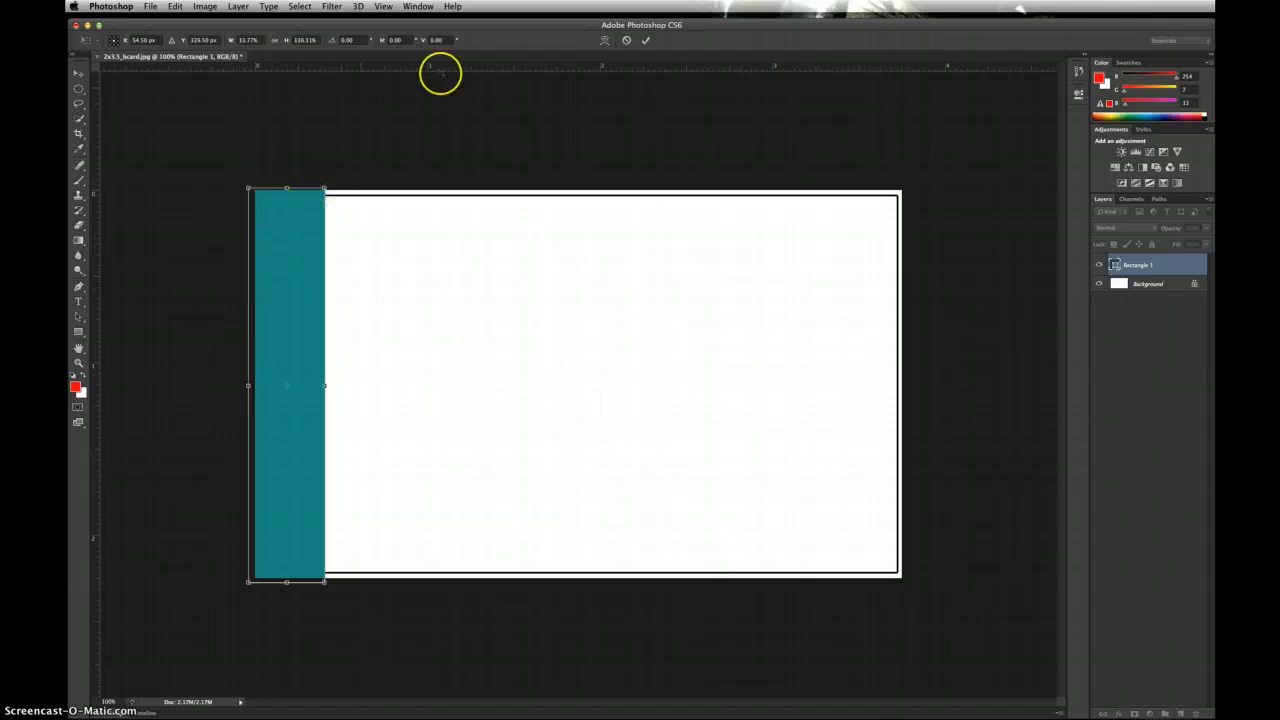
{"action": "left_click", "coordinate": [645, 42]}
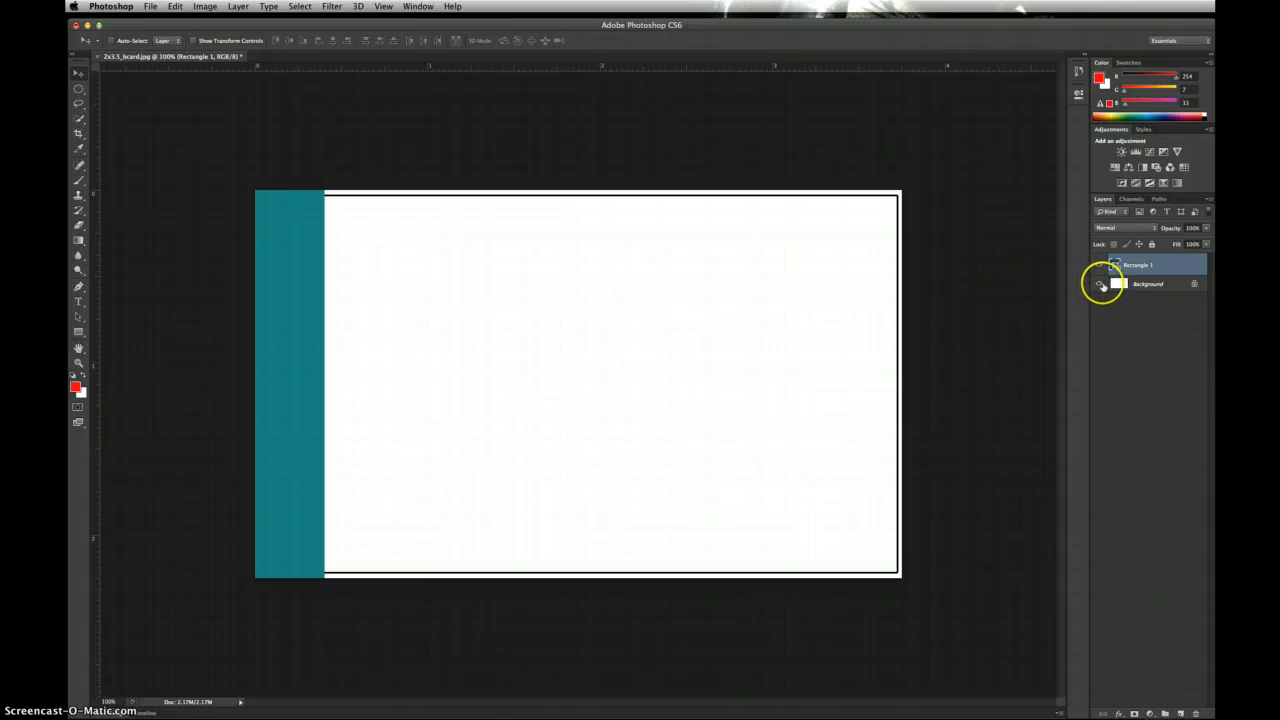
Step: Hide the Background layer and Alt-drag the stripe right to create Rectangle 1 copy
{"action": "left_click", "coordinate": [1101, 284]}
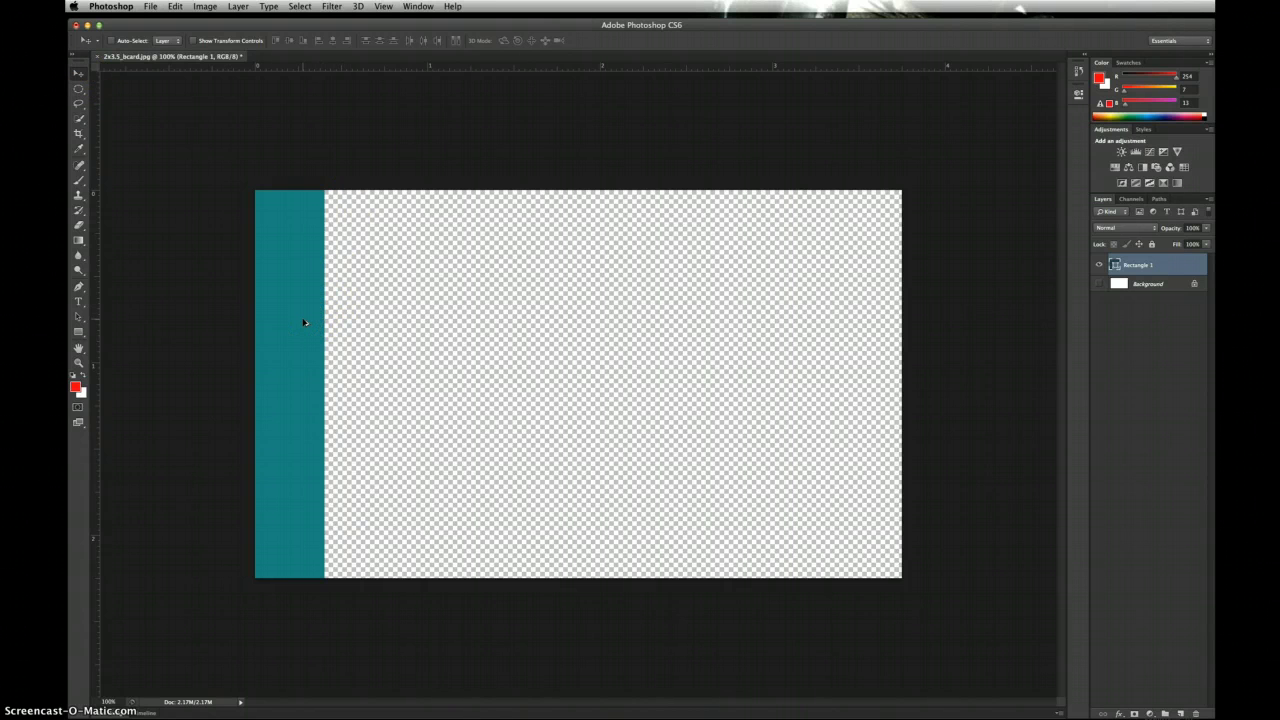
{"action": "left_click_drag", "start_coordinate": [304, 321], "coordinate": [422, 322]}
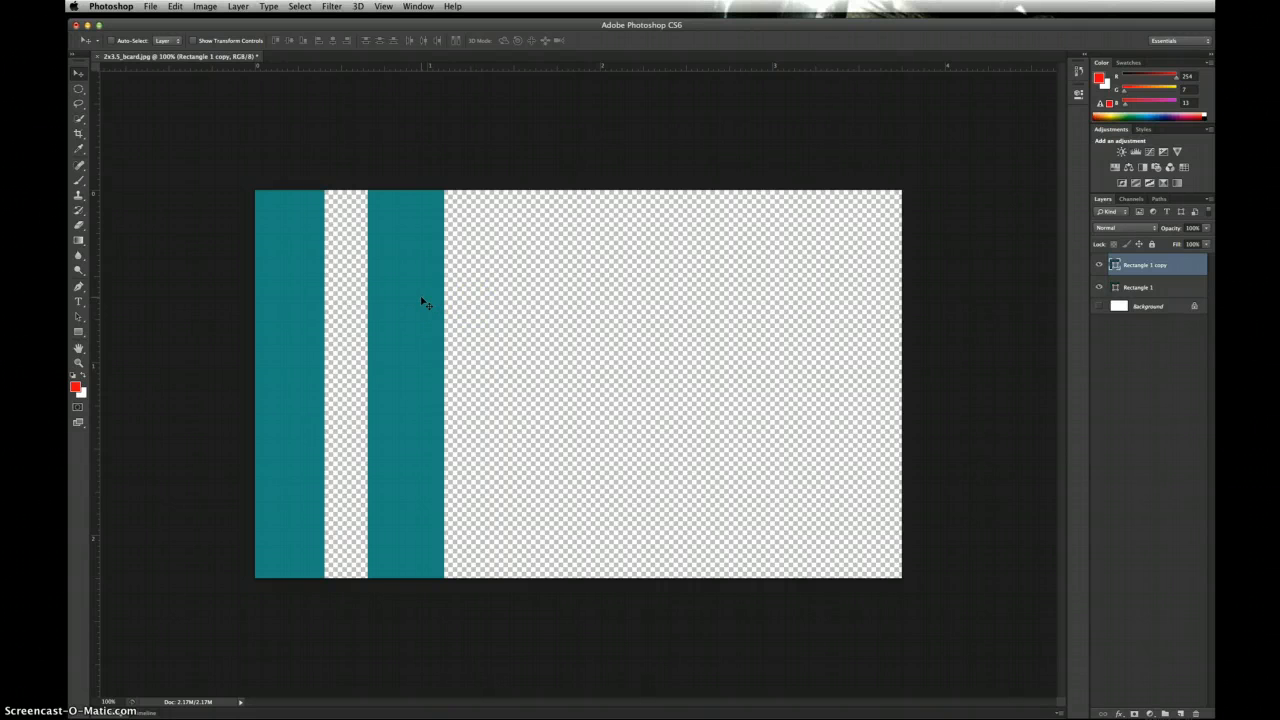
Step: Alt-drag the stripe further right to add copy 2 and copy 3 stripes
{"action": "left_click_drag", "start_coordinate": [432, 298], "coordinate": [668, 298]}
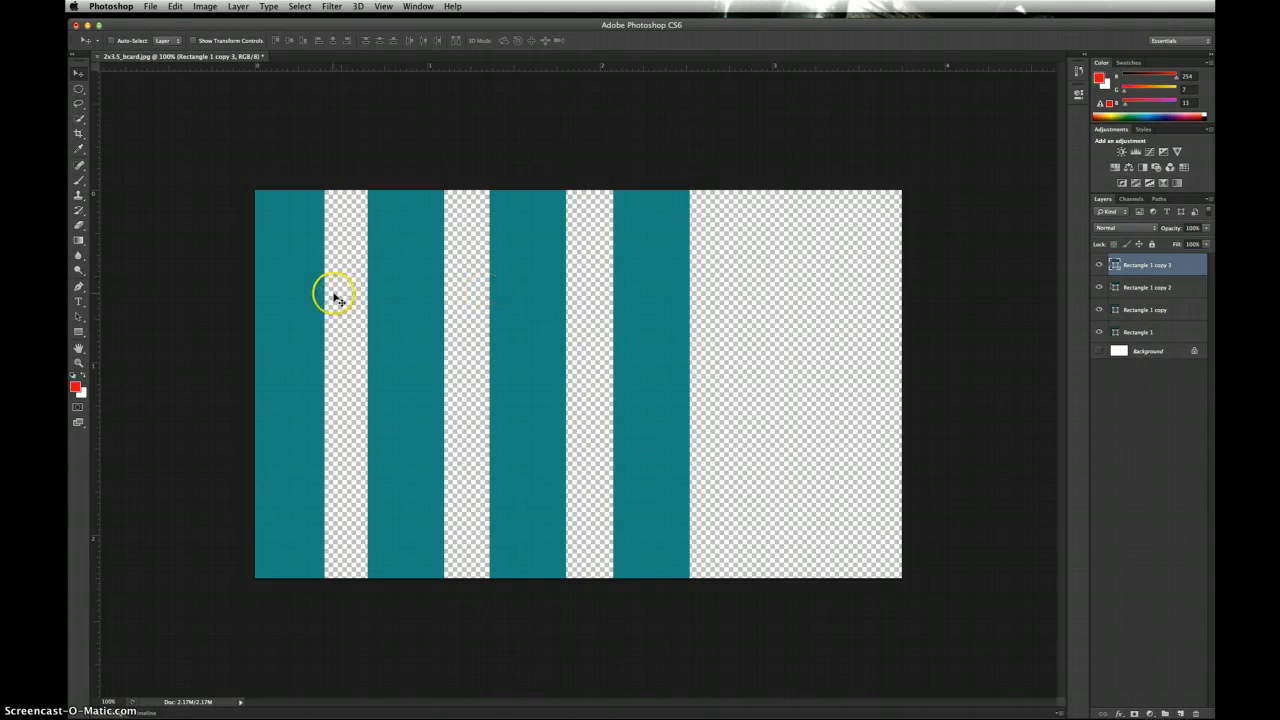
Step: Shift-select all four rectangle layers and apply Distribute horizontal centers
{"action": "left_click", "coordinate": [1136, 334], "text": "shift"}
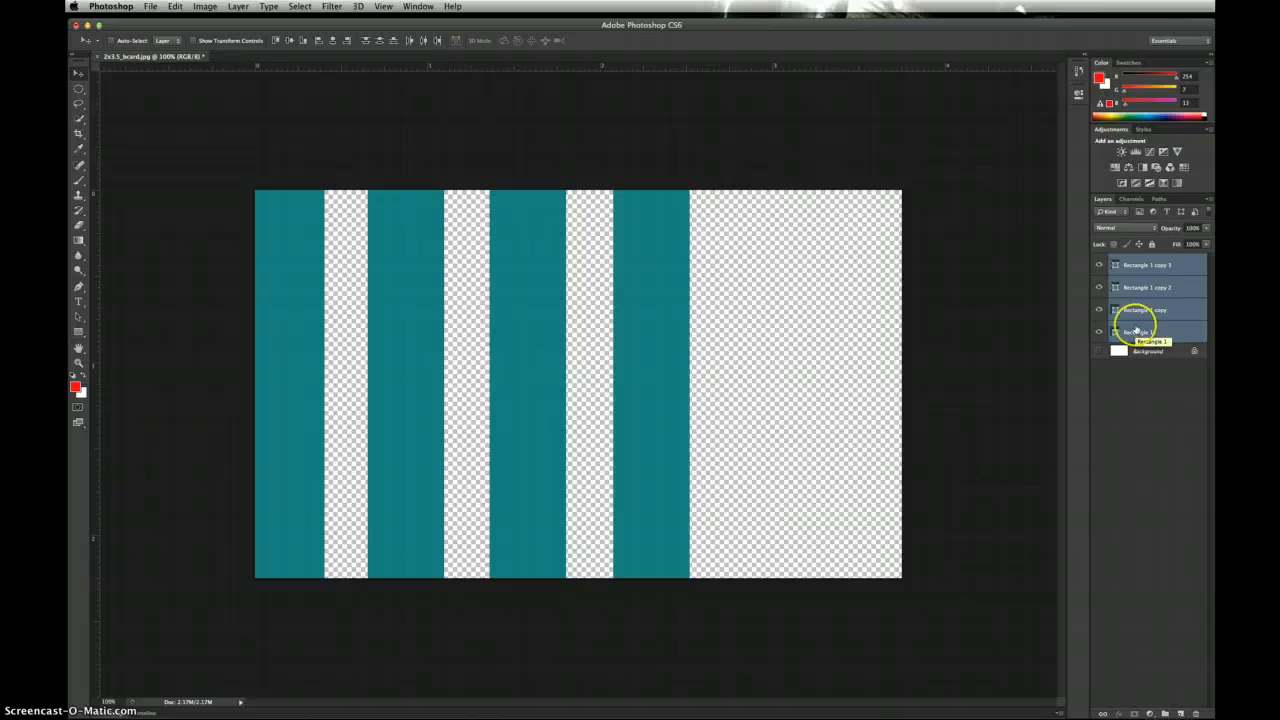
{"action": "left_click", "coordinate": [1138, 265]}
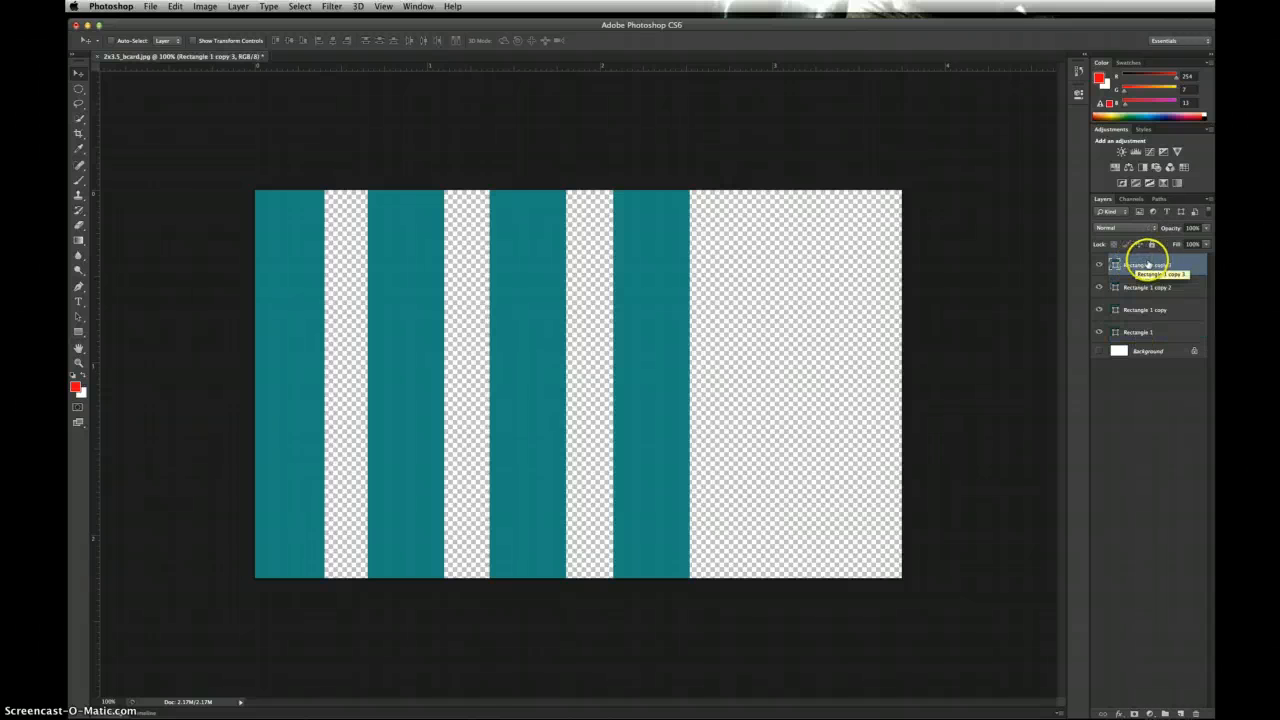
{"action": "left_click", "coordinate": [1136, 332], "text": "shift"}
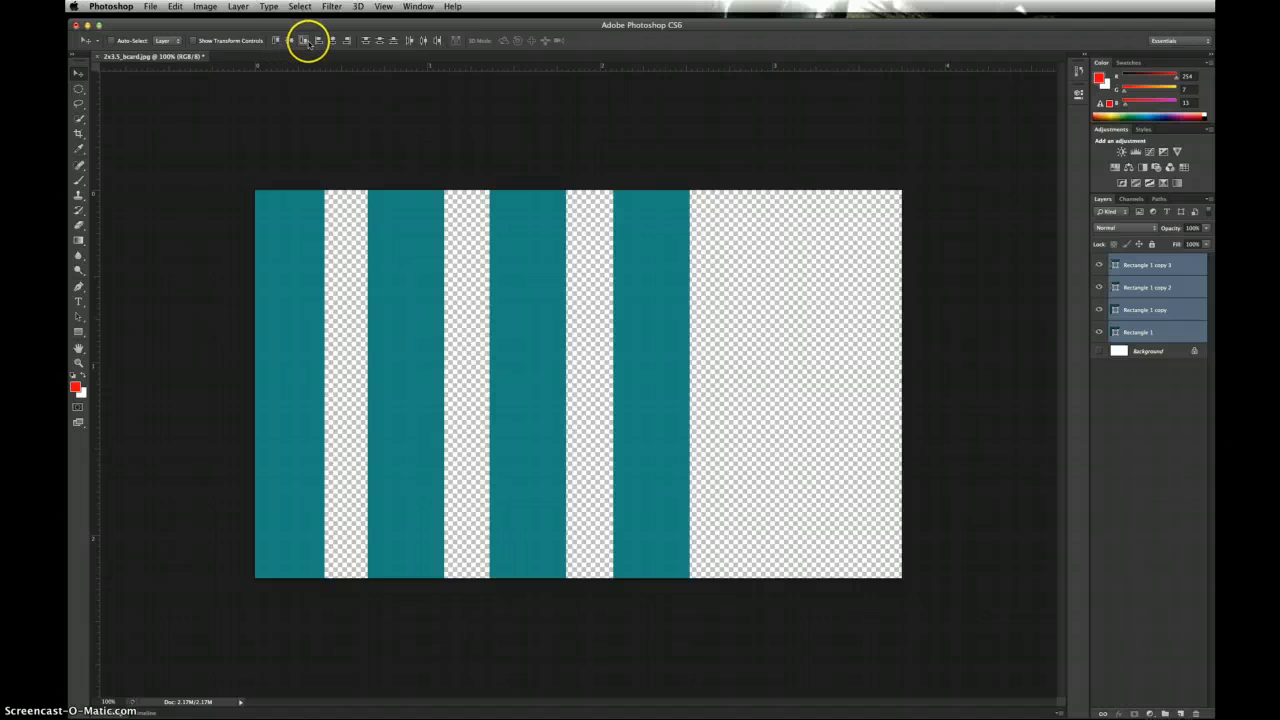
{"action": "left_click", "coordinate": [423, 41]}
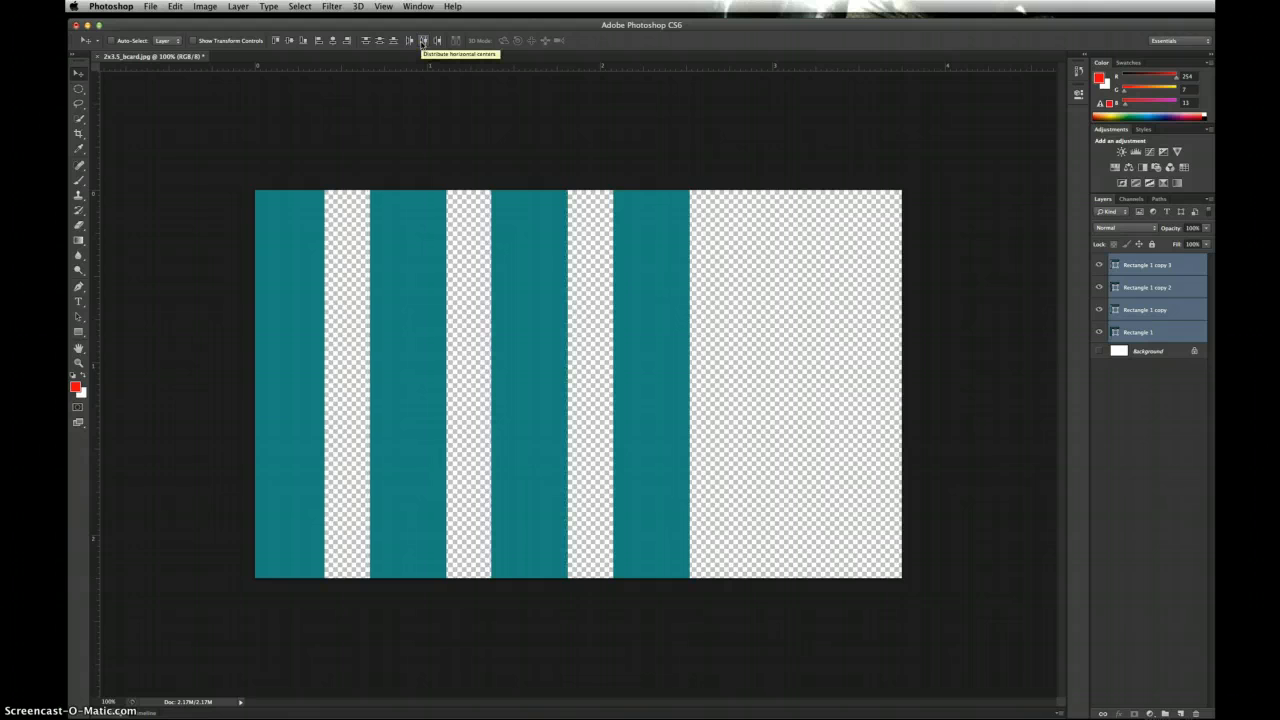
{"action": "left_click", "coordinate": [423, 41]}
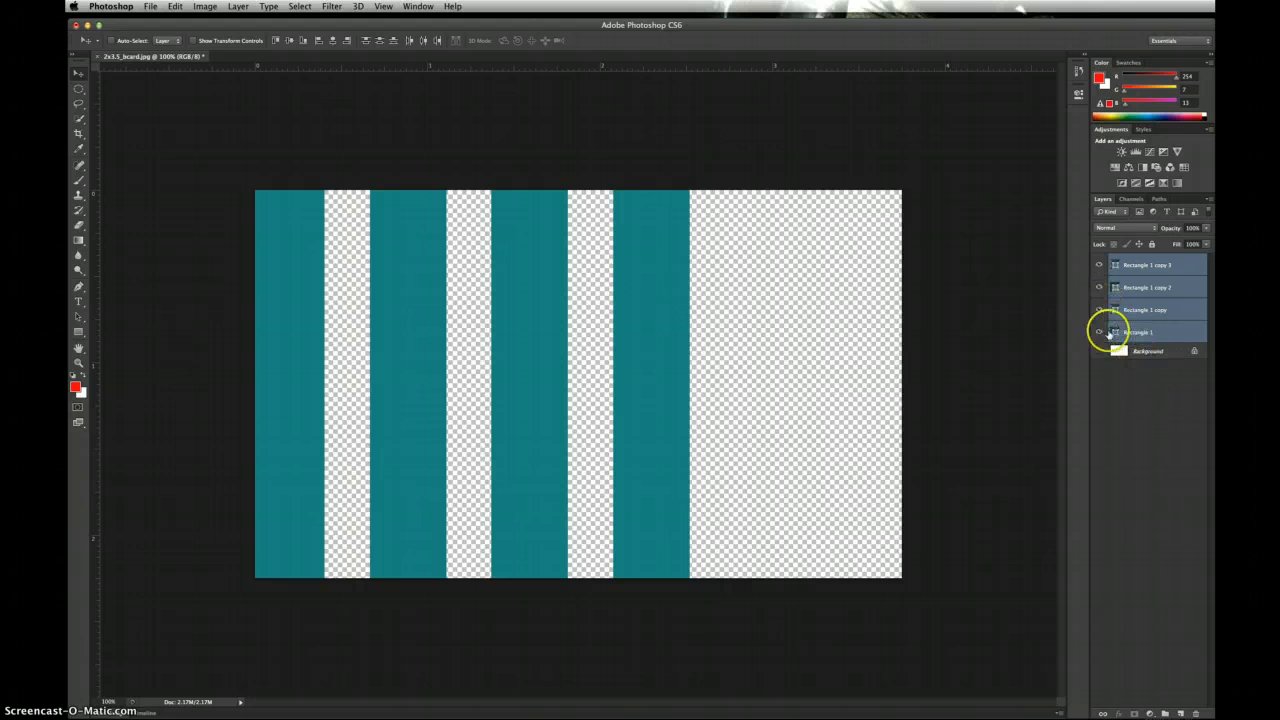
Step: Add Layer 1 above the teal stripes and start a foreground colour from the teal
{"action": "left_click", "coordinate": [1181, 713]}
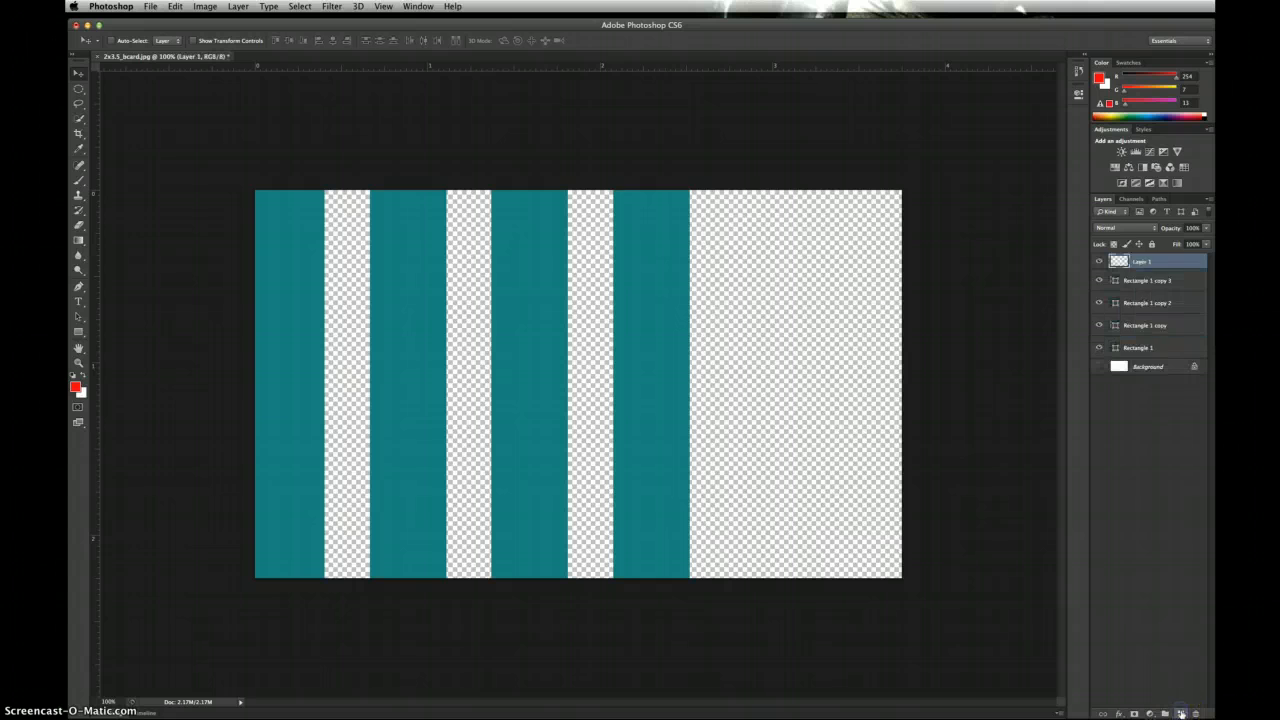
{"action": "left_click", "coordinate": [1118, 261]}
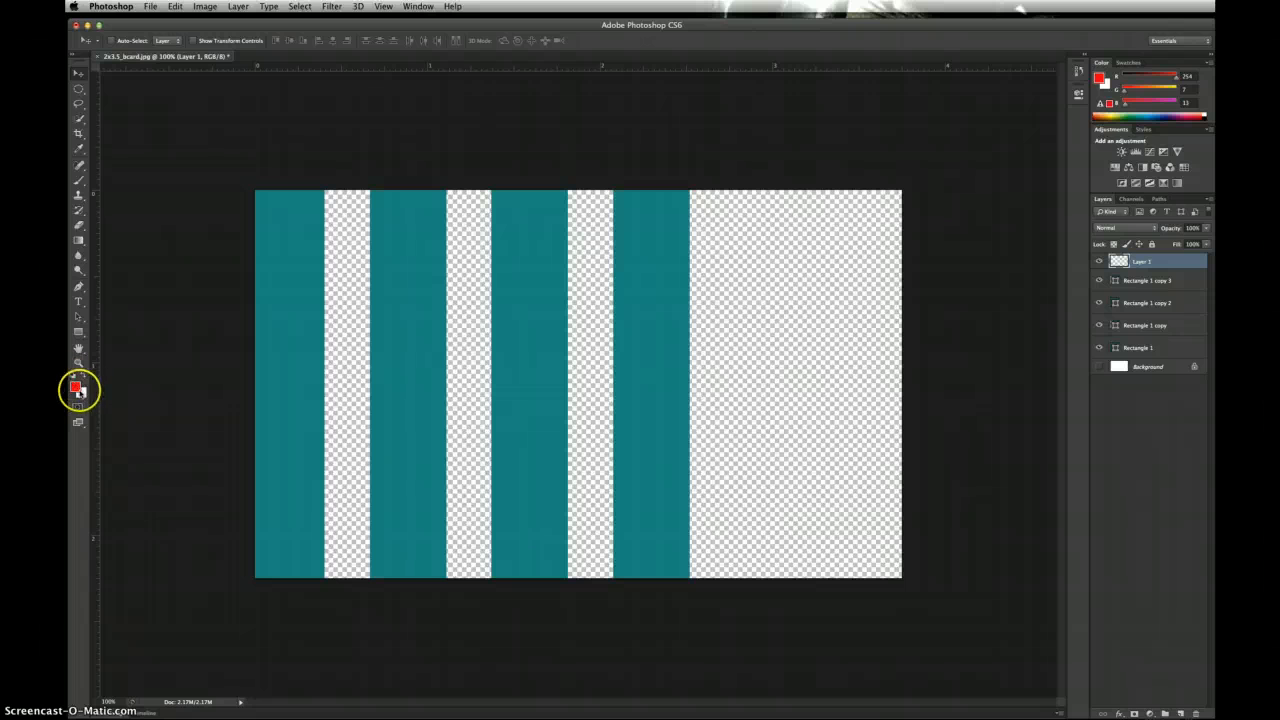
{"action": "left_click", "coordinate": [76, 388]}
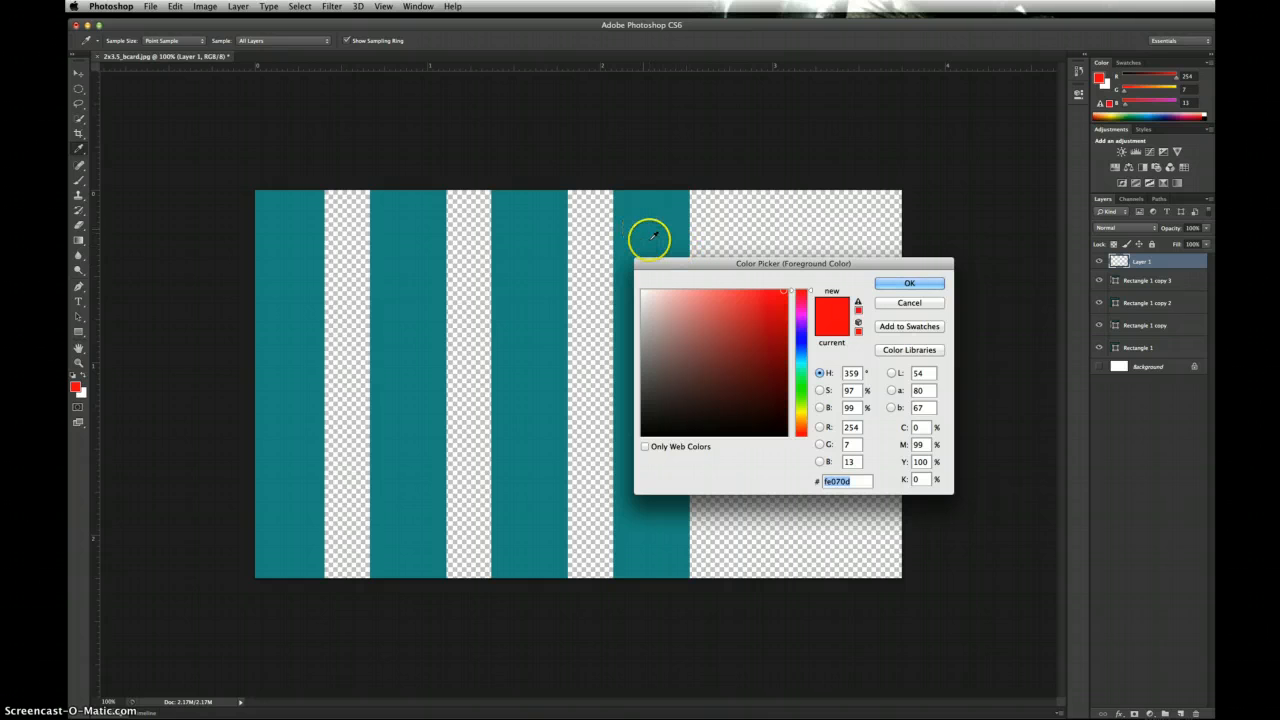
{"action": "left_click", "coordinate": [539, 245]}
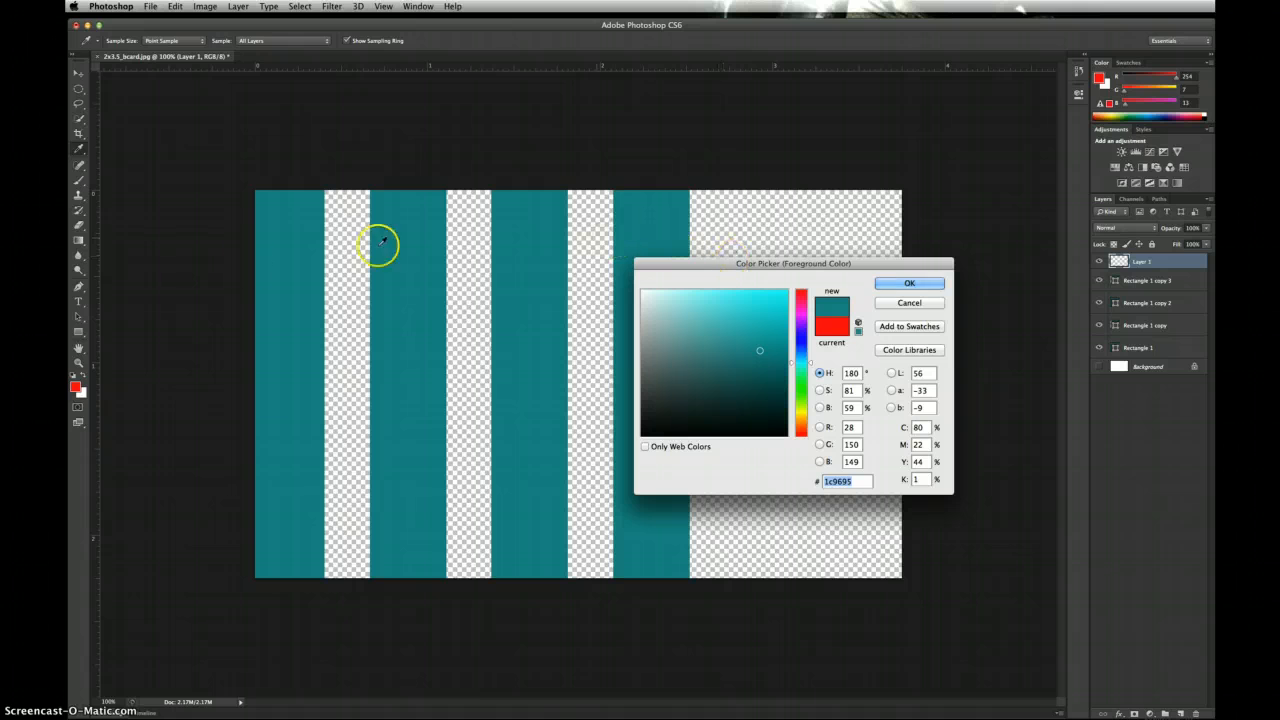
{"action": "left_click", "coordinate": [791, 364]}
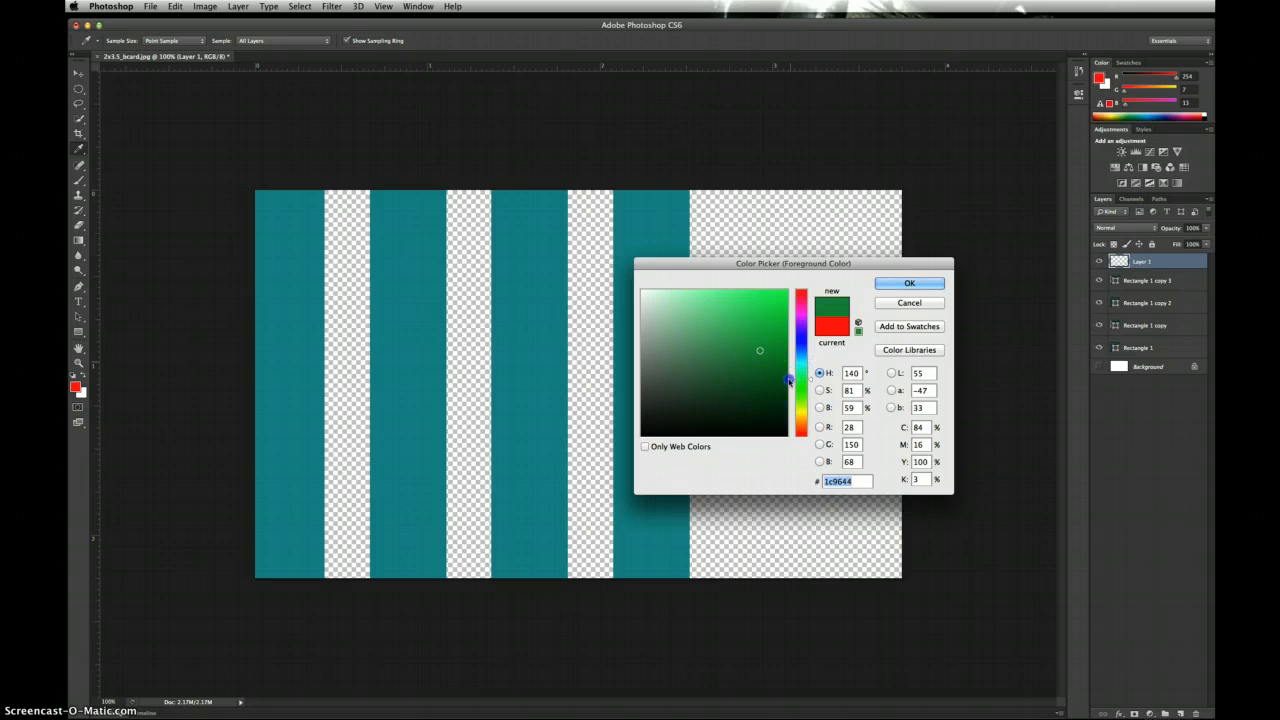
{"action": "left_click_drag", "start_coordinate": [745, 384], "coordinate": [738, 397]}
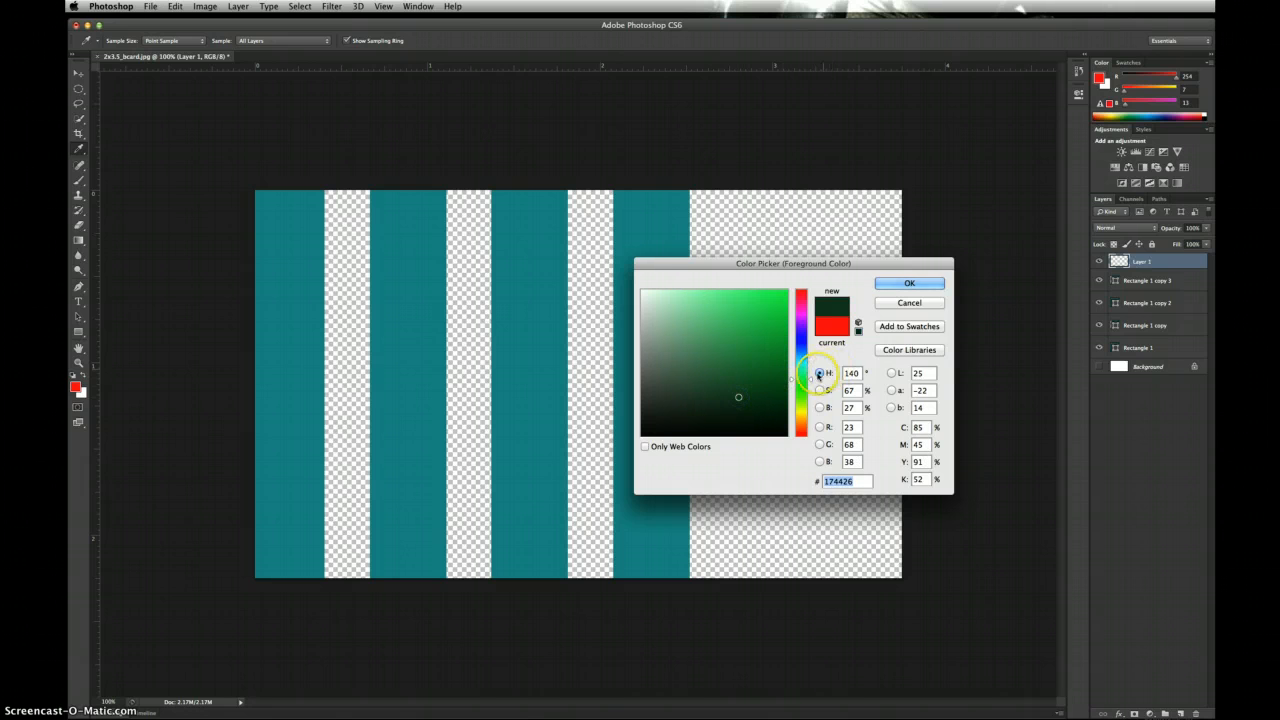
Step: Set the foreground colour to grey-blue PANTONE 7544 C from the Color Libraries
{"action": "left_click", "coordinate": [905, 352]}
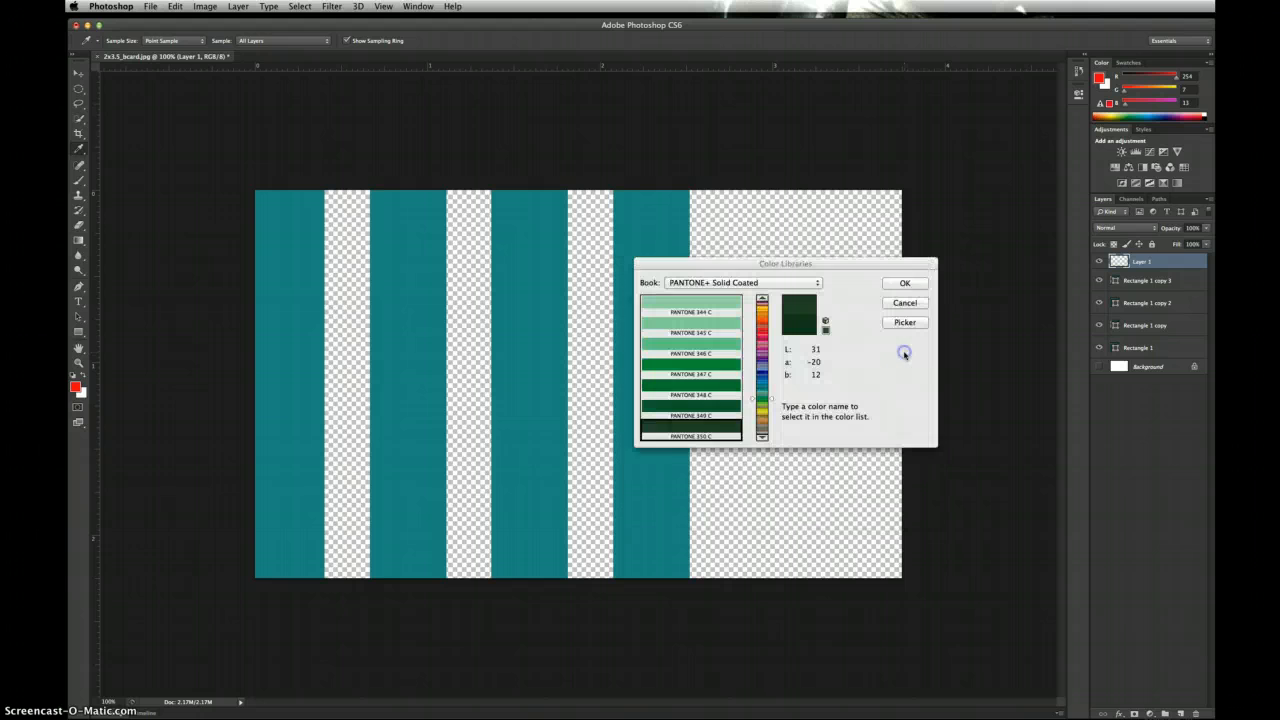
{"action": "left_click", "coordinate": [722, 397]}
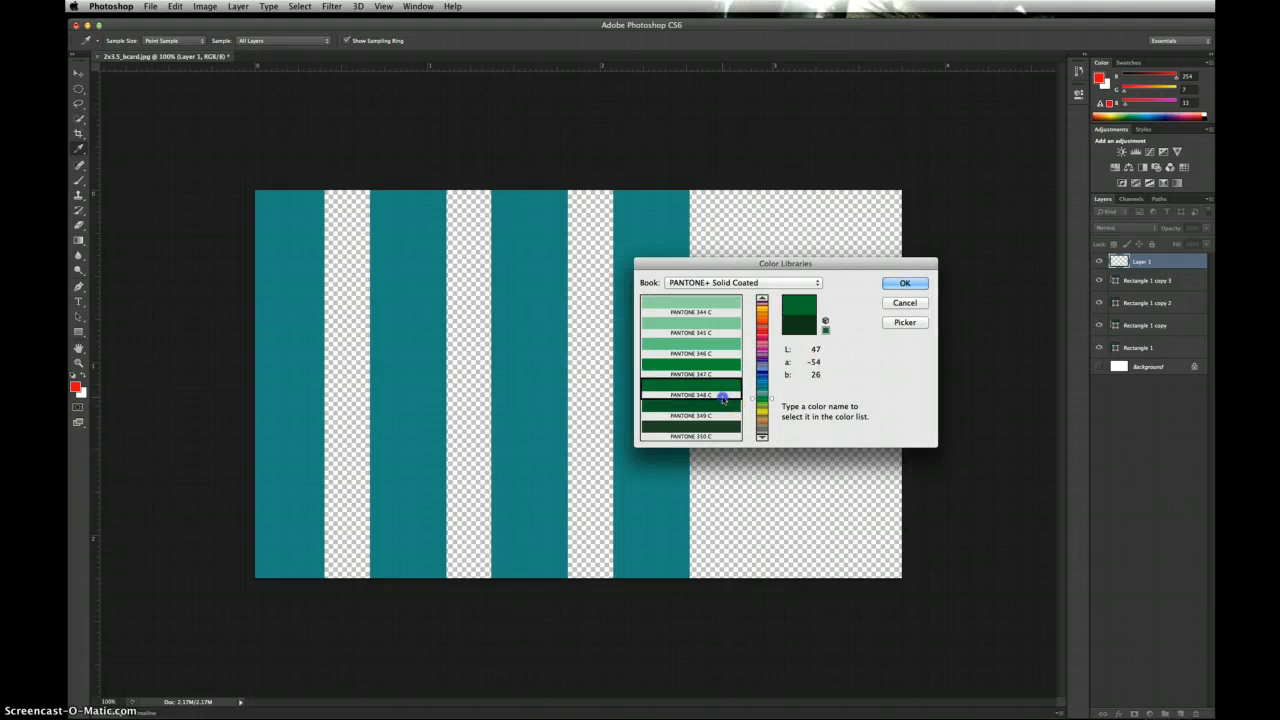
{"action": "left_click", "coordinate": [716, 371]}
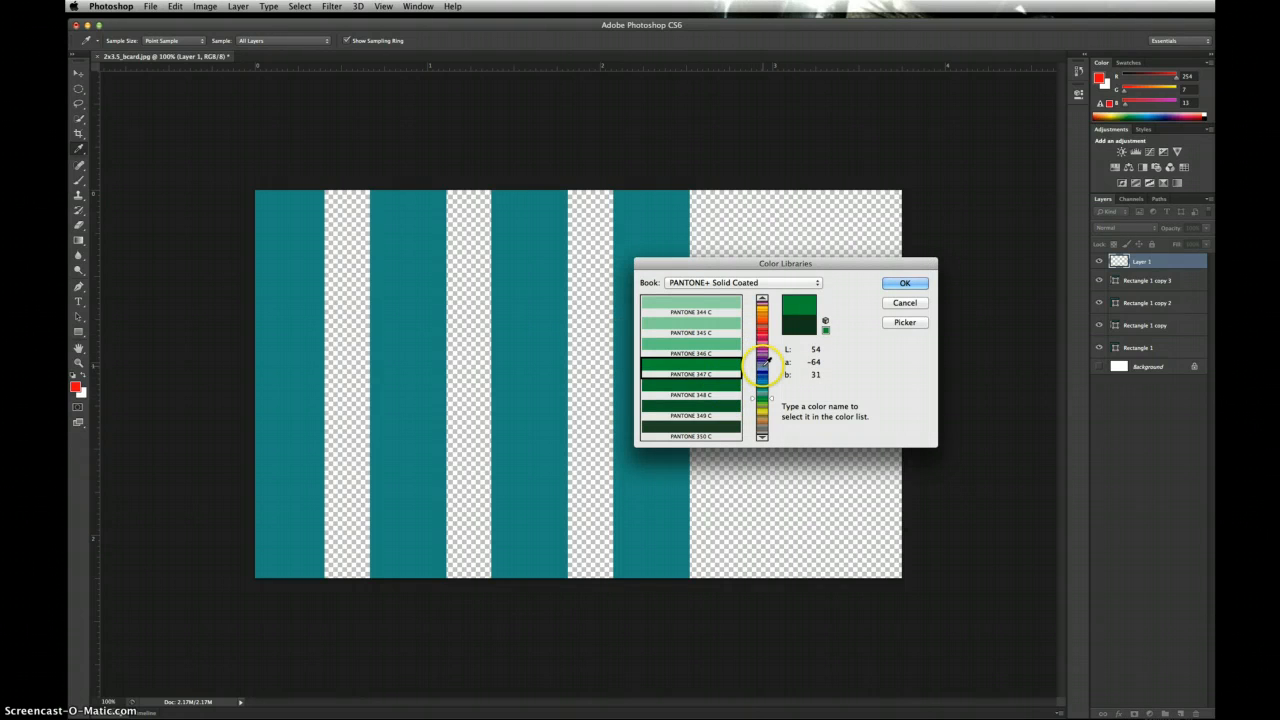
{"action": "left_click", "coordinate": [764, 363]}
{"action": "left_click", "coordinate": [731, 369]}
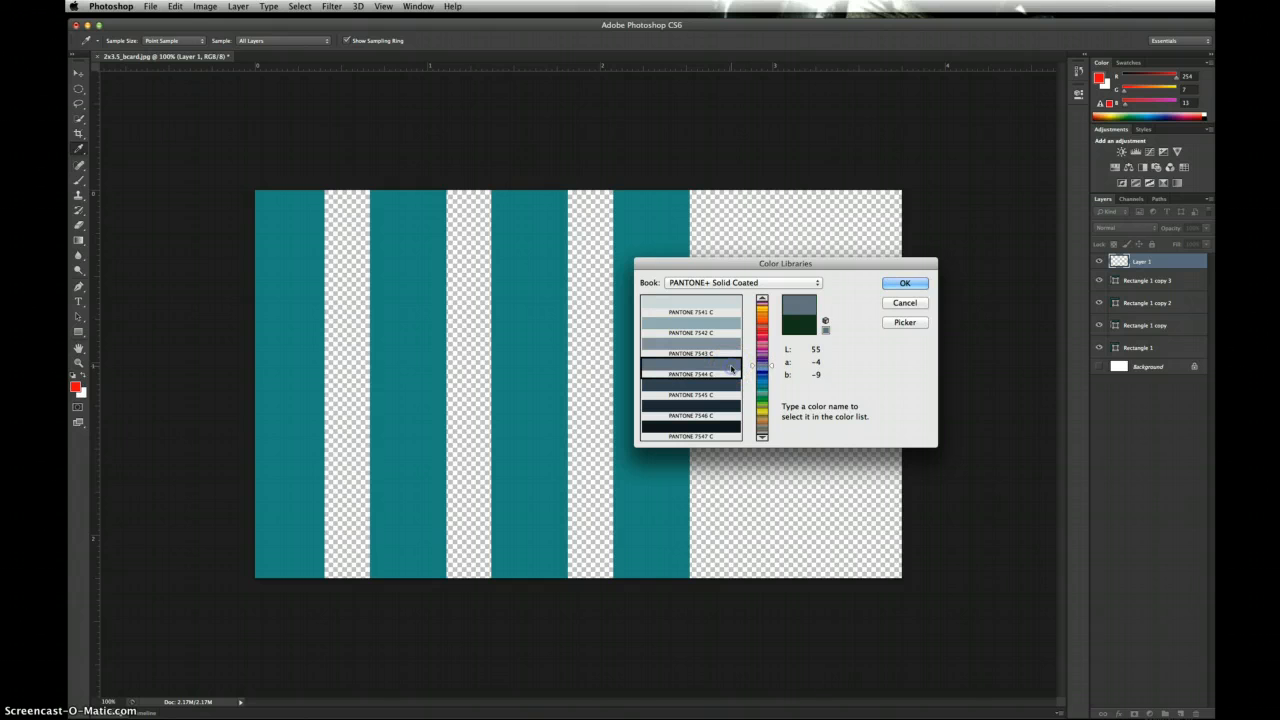
{"action": "left_click", "coordinate": [904, 284]}
{"action": "key", "text": "v"}
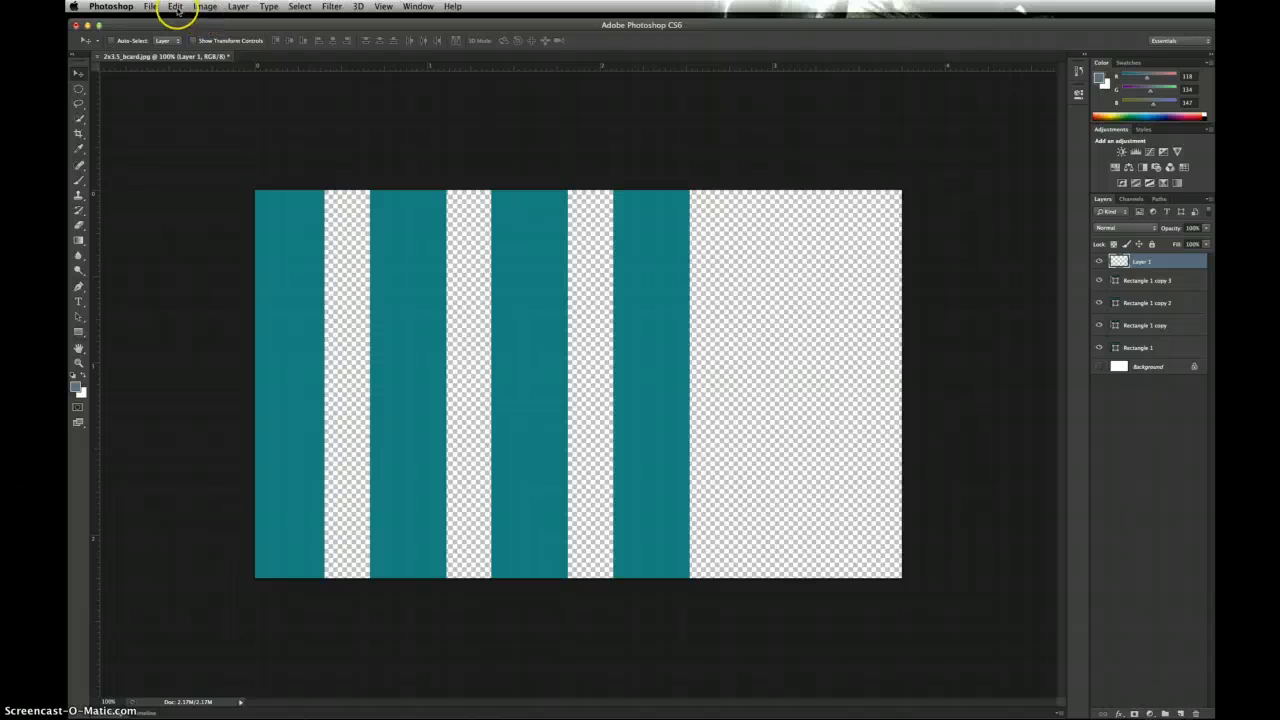
Step: Fill Layer 1 with the grey-blue foreground colour, move it below the stripes, then delete it
{"action": "left_click", "coordinate": [175, 7]}
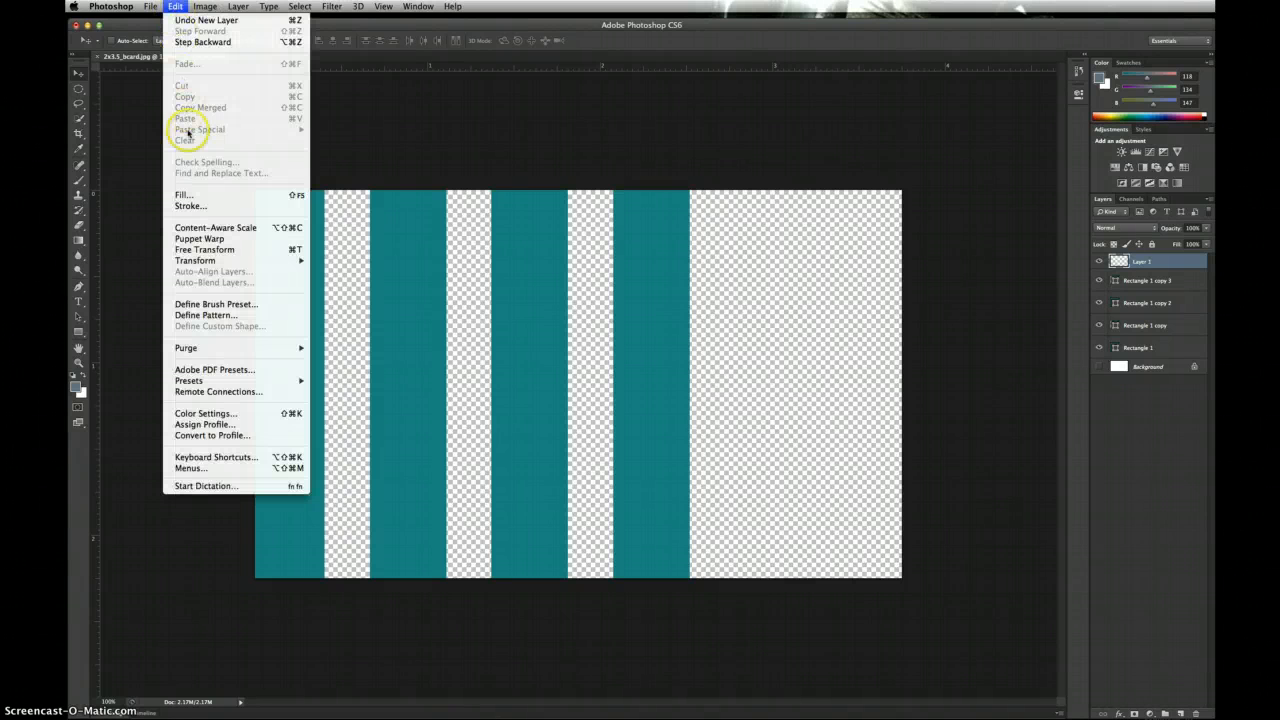
{"action": "left_click", "coordinate": [189, 195]}
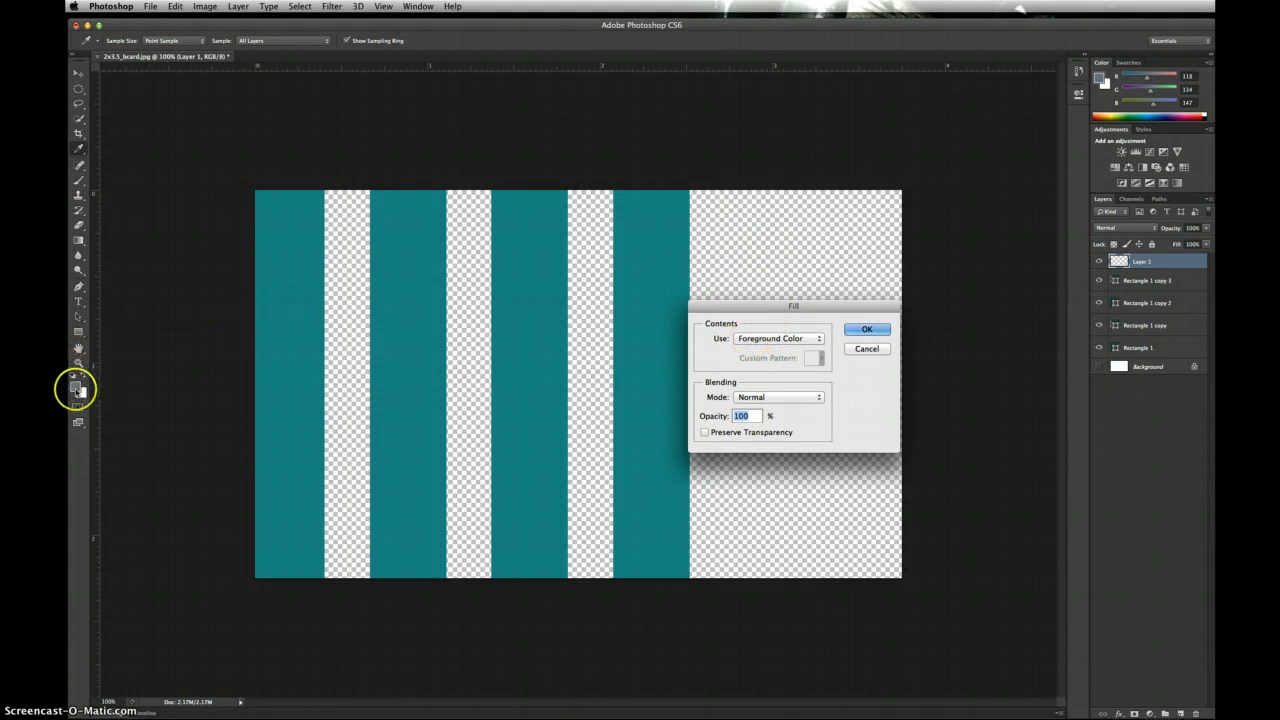
{"action": "left_click", "coordinate": [821, 339]}
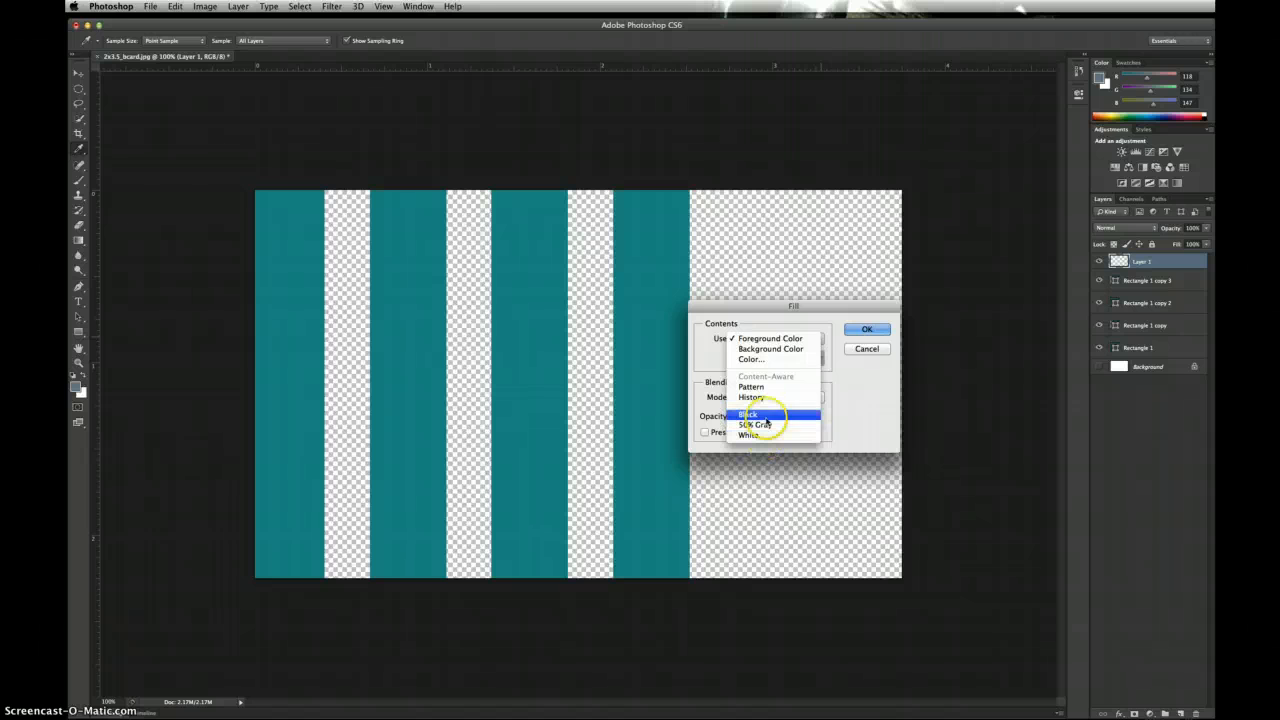
{"action": "left_click", "coordinate": [765, 341]}
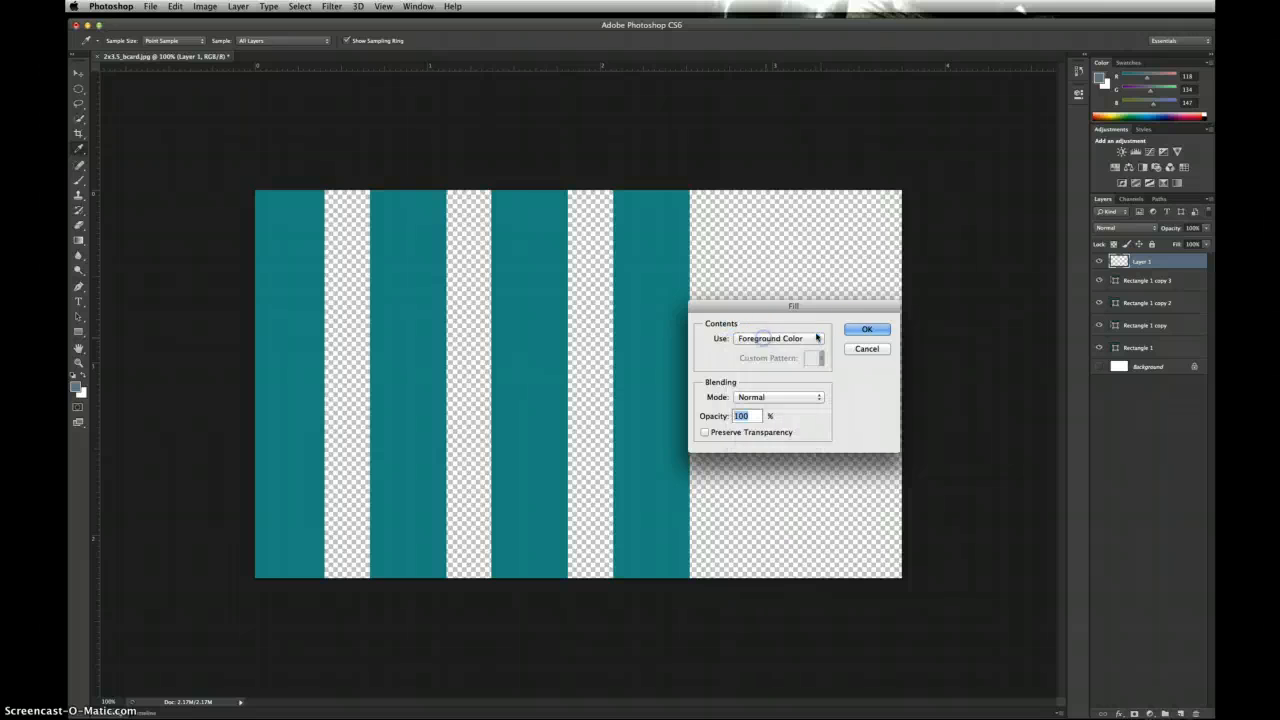
{"action": "left_click", "coordinate": [867, 330]}
{"action": "key", "text": "v"}
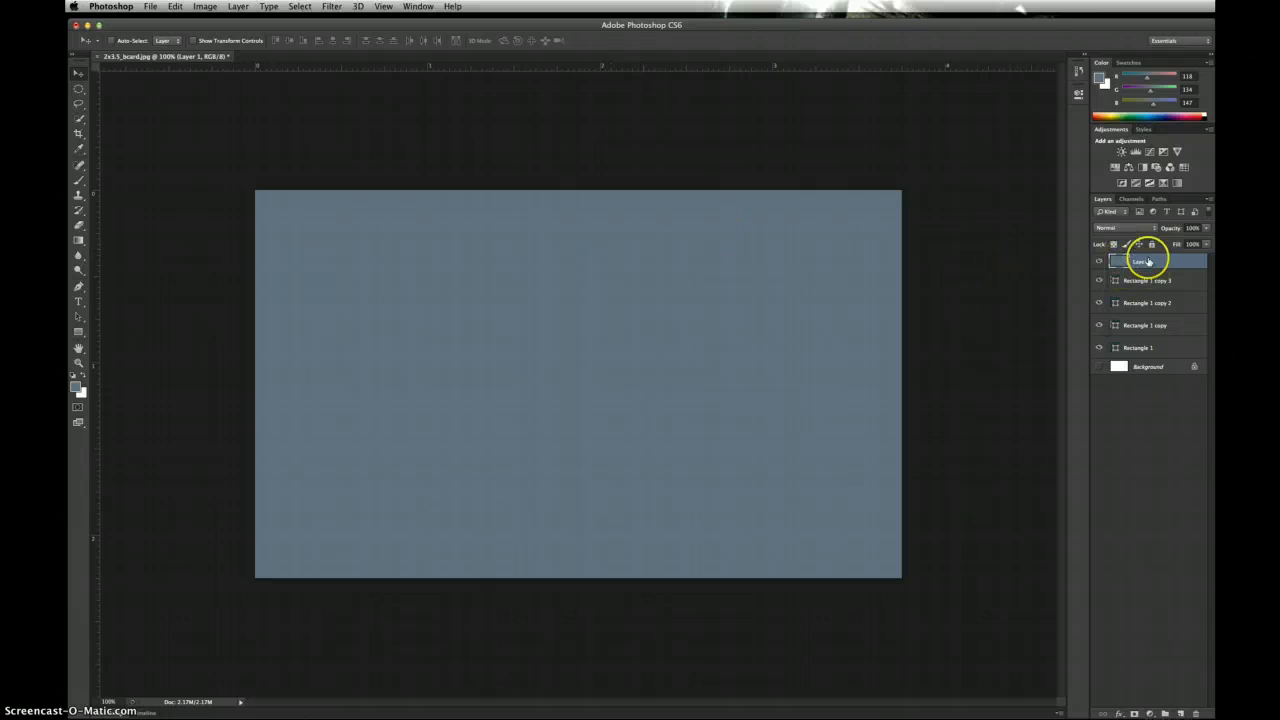
{"action": "left_click_drag", "start_coordinate": [1136, 261], "coordinate": [1123, 350]}
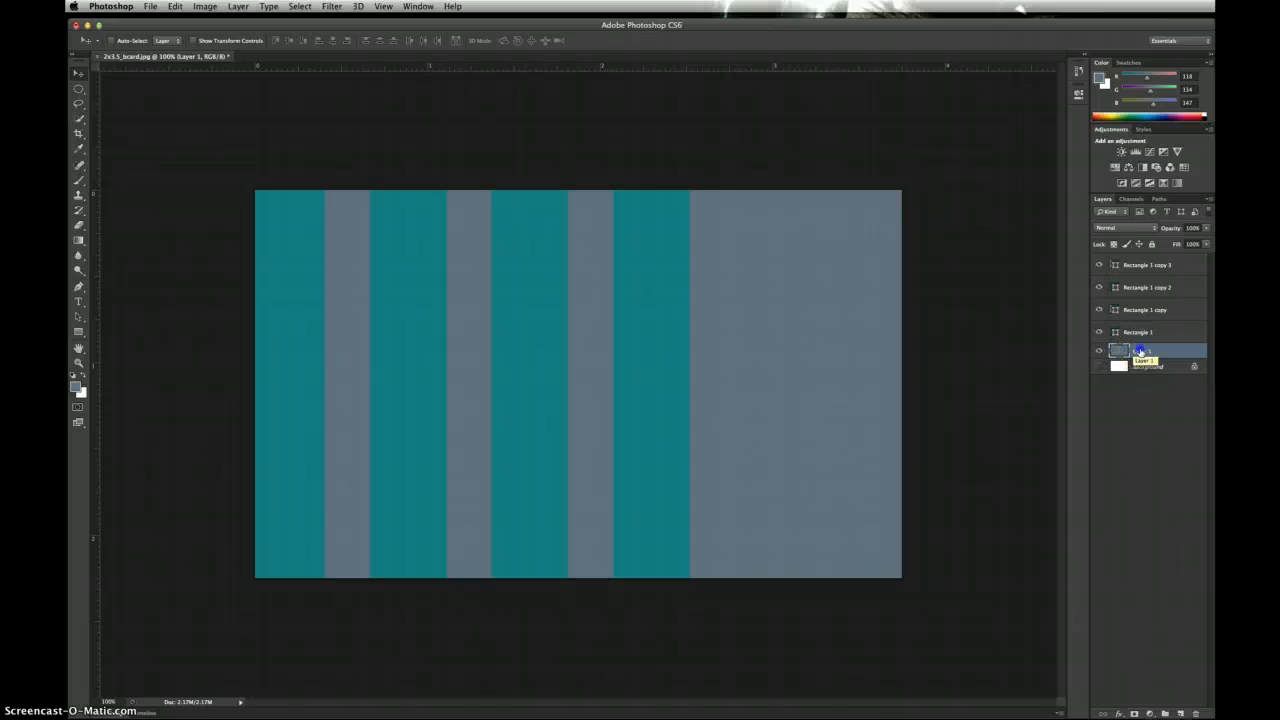
{"action": "left_click_drag", "start_coordinate": [1140, 350], "coordinate": [1192, 711]}
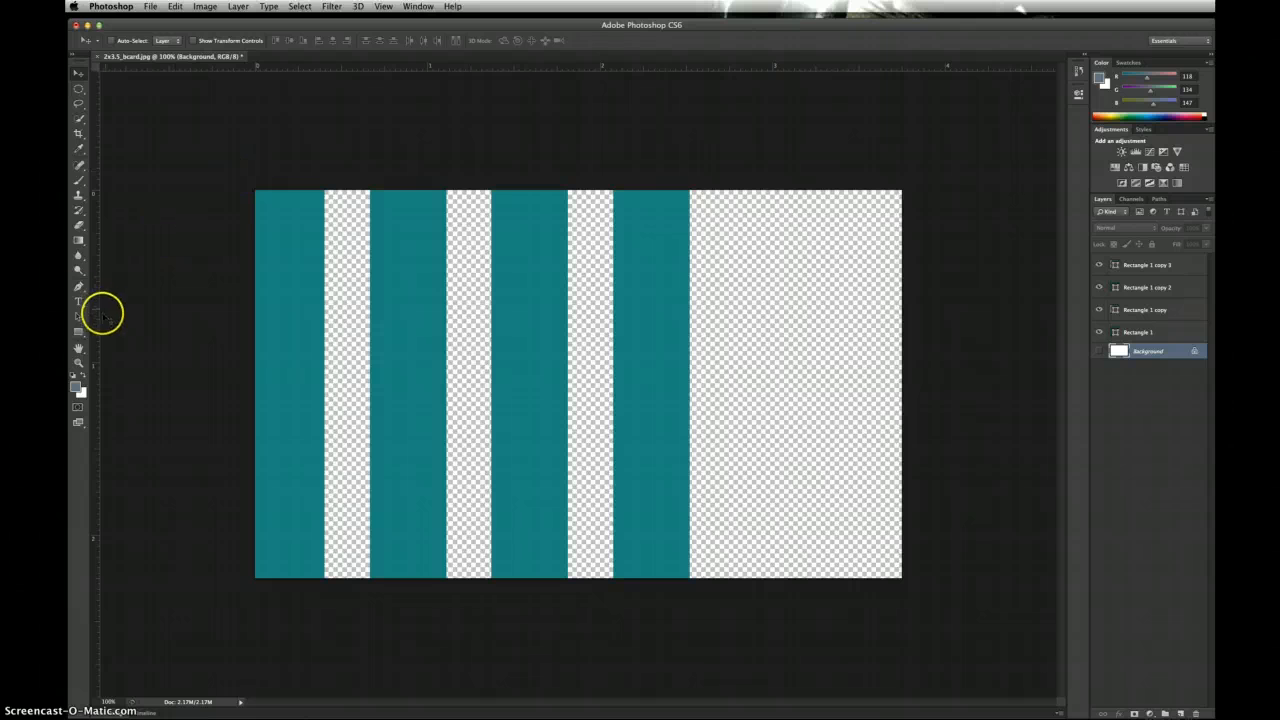
Step: Draw a whole-canvas rectangle and colour it PANTONE 7542 C after comparing 7541 and 7543
{"action": "left_click", "coordinate": [78, 330]}
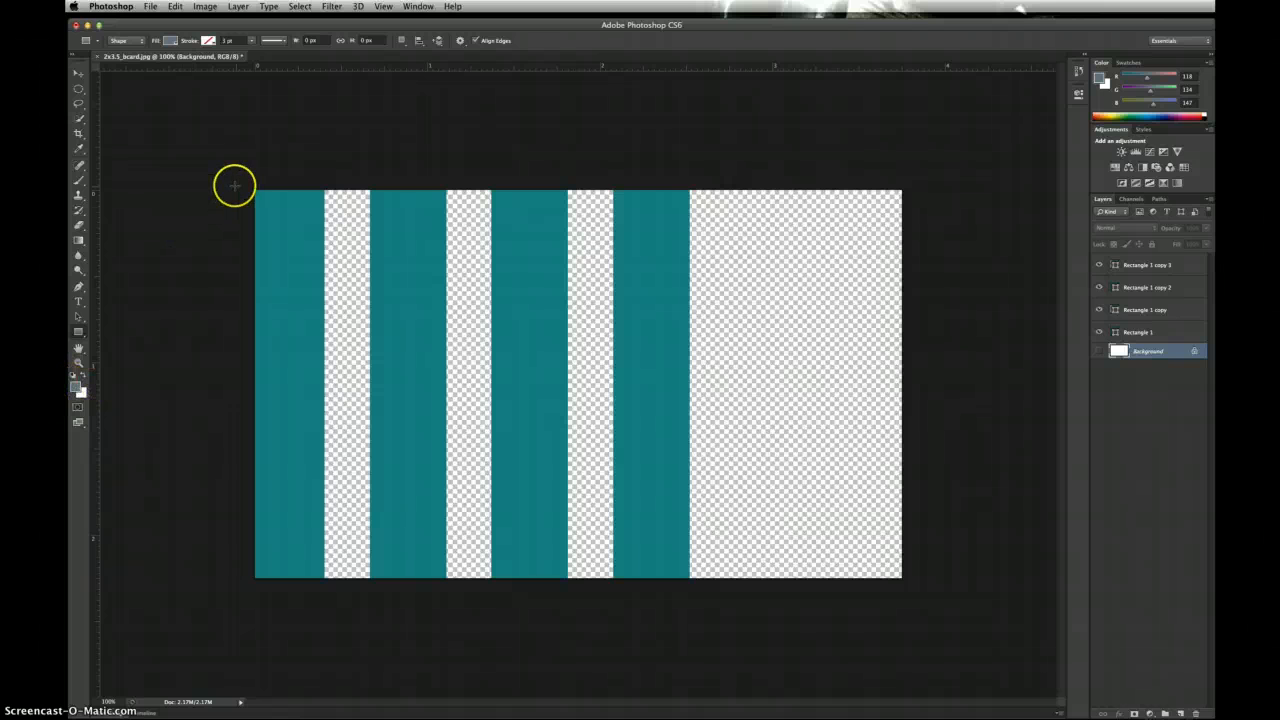
{"action": "left_click_drag", "start_coordinate": [241, 181], "coordinate": [909, 584]}
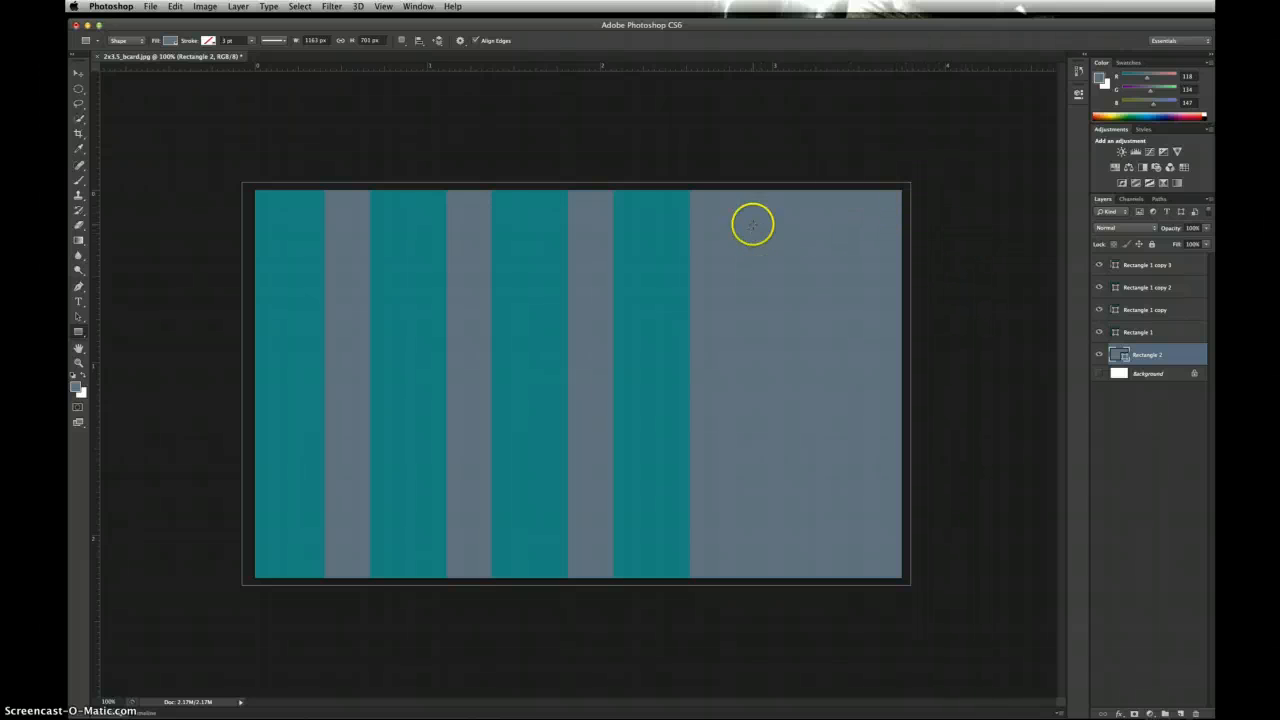
{"action": "double_click", "coordinate": [1117, 355]}
{"action": "left_click", "coordinate": [724, 325]}
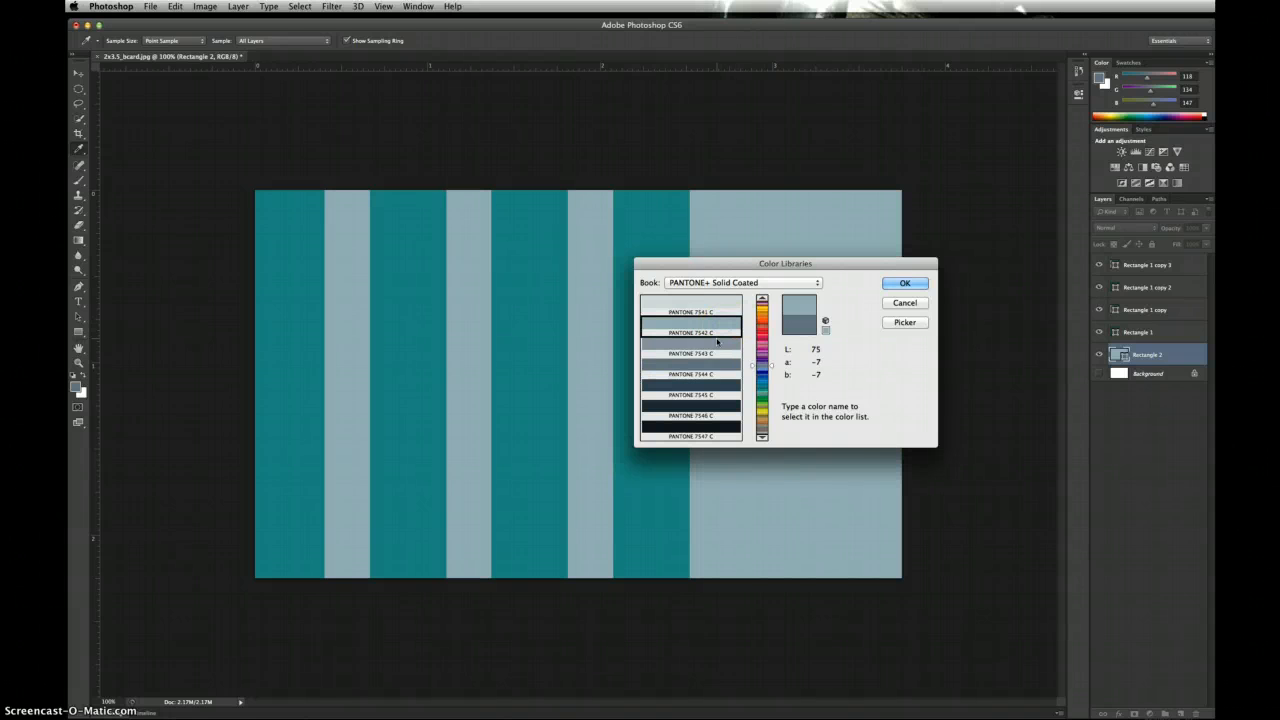
{"action": "left_click", "coordinate": [716, 343]}
{"action": "left_click", "coordinate": [708, 303]}
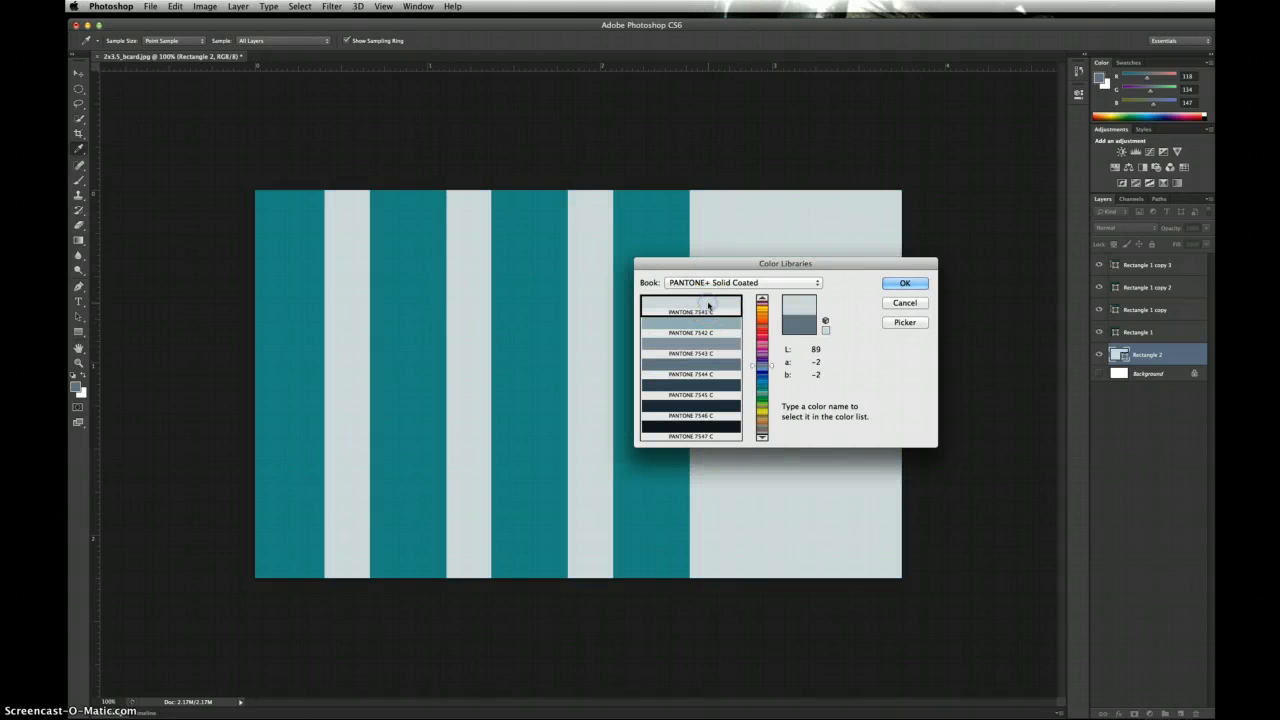
{"action": "left_click", "coordinate": [706, 322]}
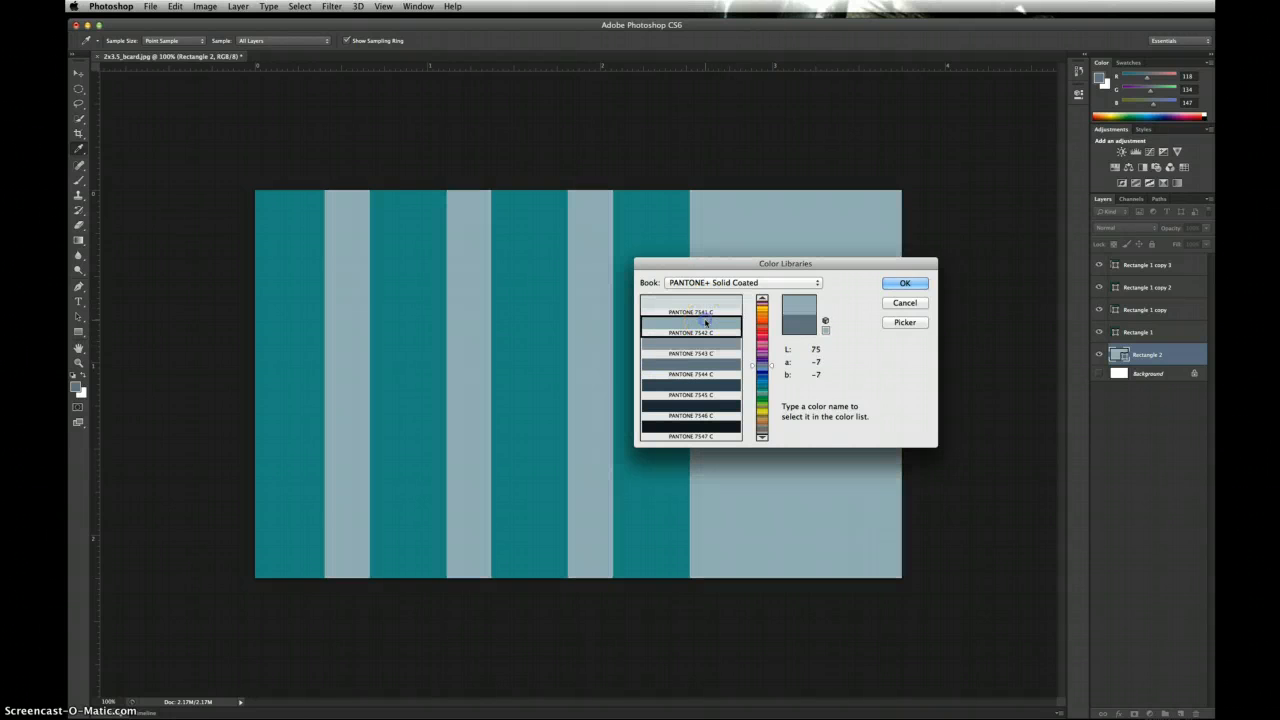
{"action": "left_click", "coordinate": [905, 284]}
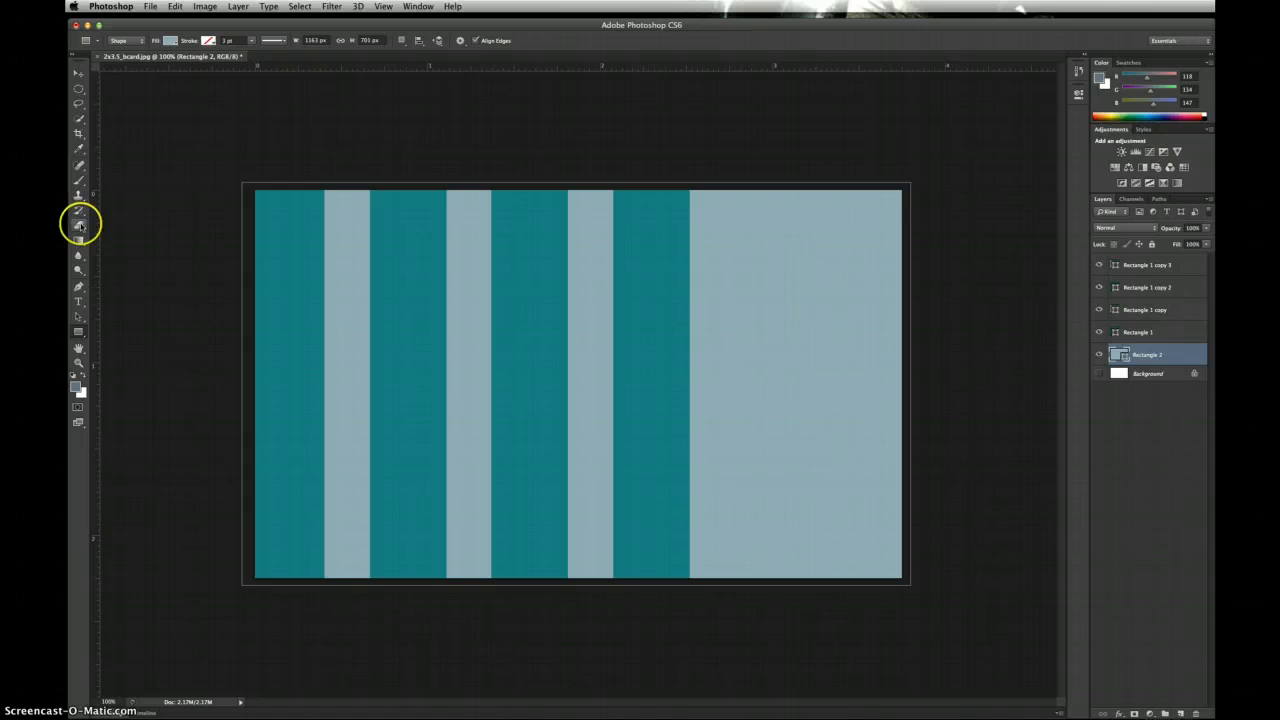
Step: Draw a rounded rectangle over the card's right side and fill it with PANTONE 7545 C
{"action": "left_click", "coordinate": [80, 334]}
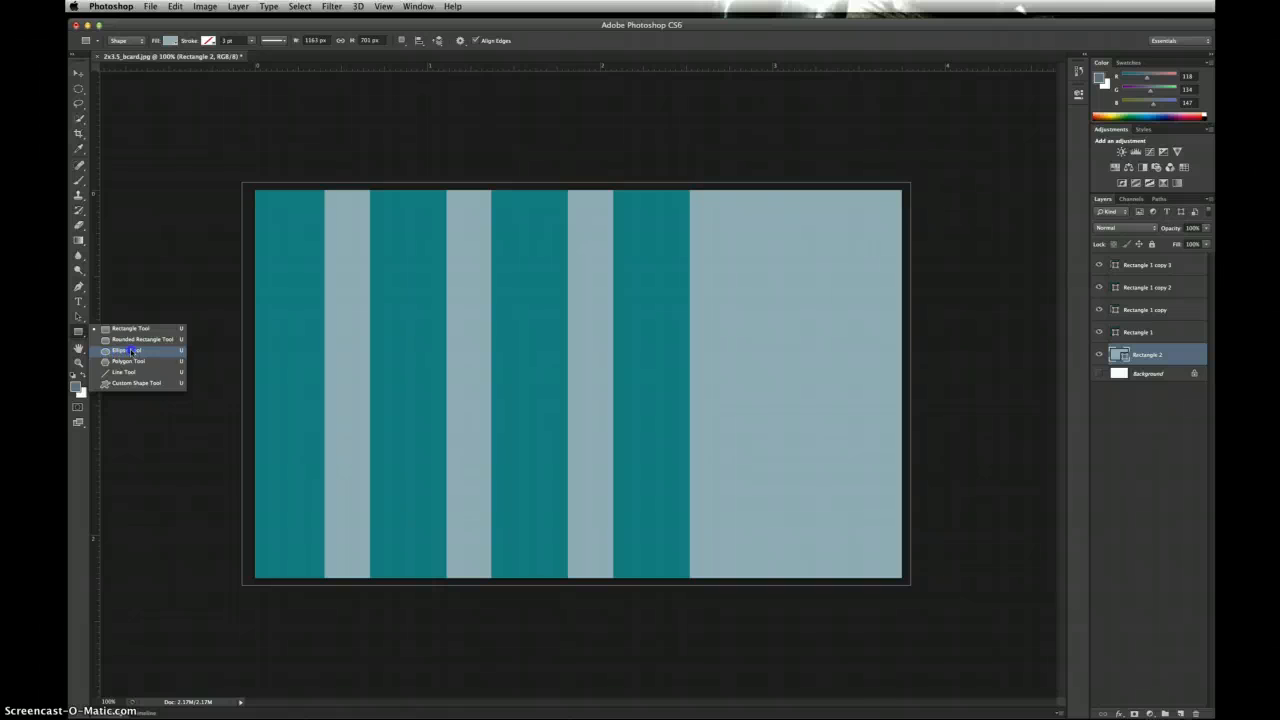
{"action": "left_click", "coordinate": [129, 340]}
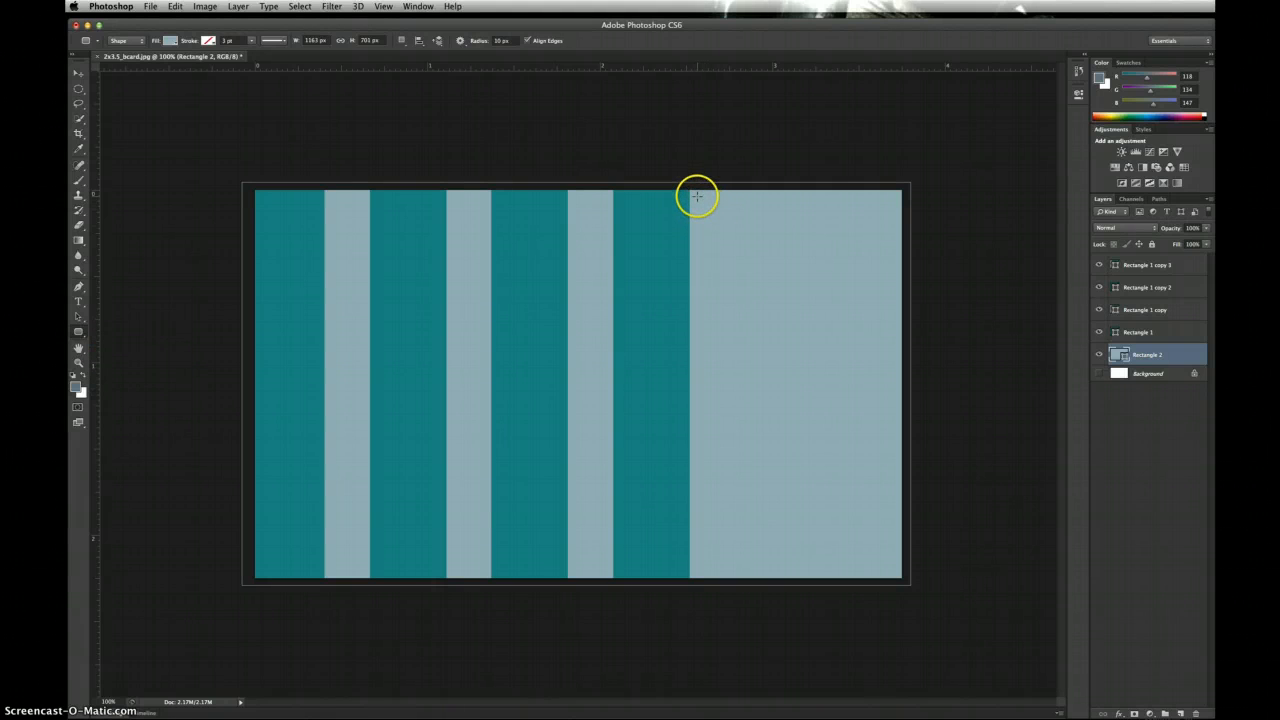
{"action": "left_click_drag", "start_coordinate": [697, 196], "coordinate": [896, 573]}
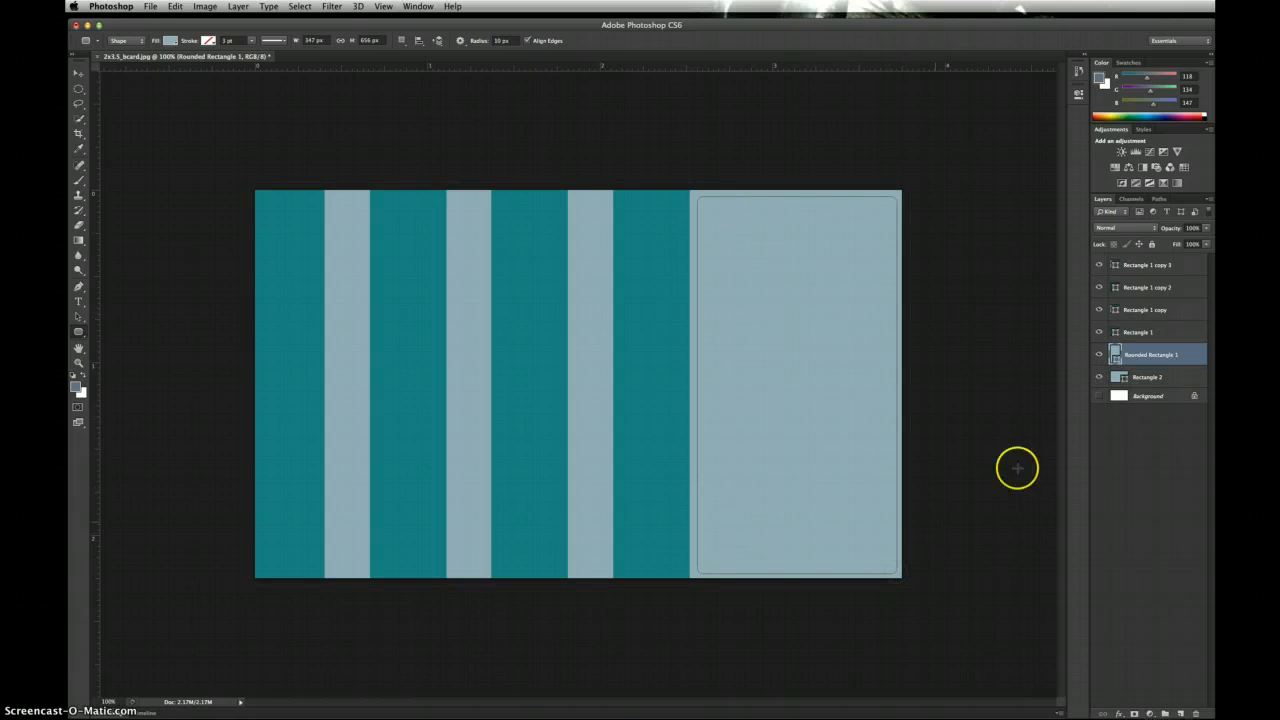
{"action": "double_click", "coordinate": [1116, 354]}
{"action": "left_click", "coordinate": [724, 378]}
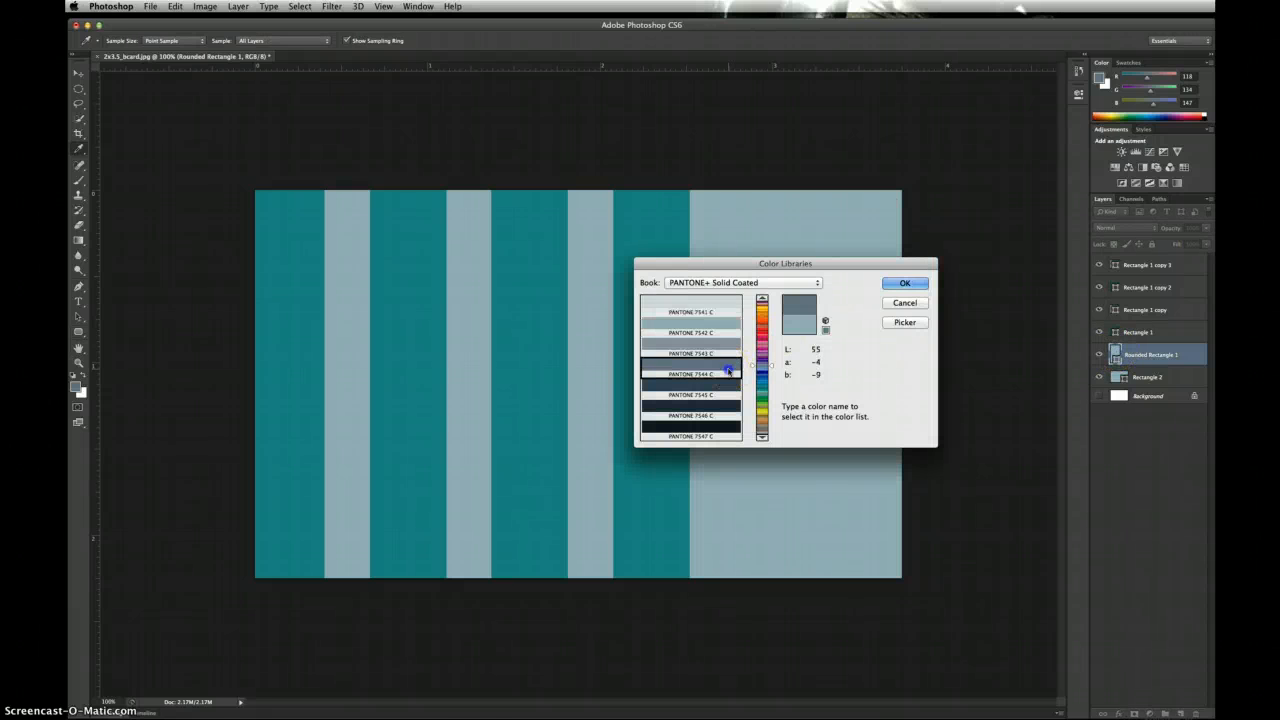
{"action": "left_click", "coordinate": [724, 385]}
{"action": "left_click", "coordinate": [905, 284]}
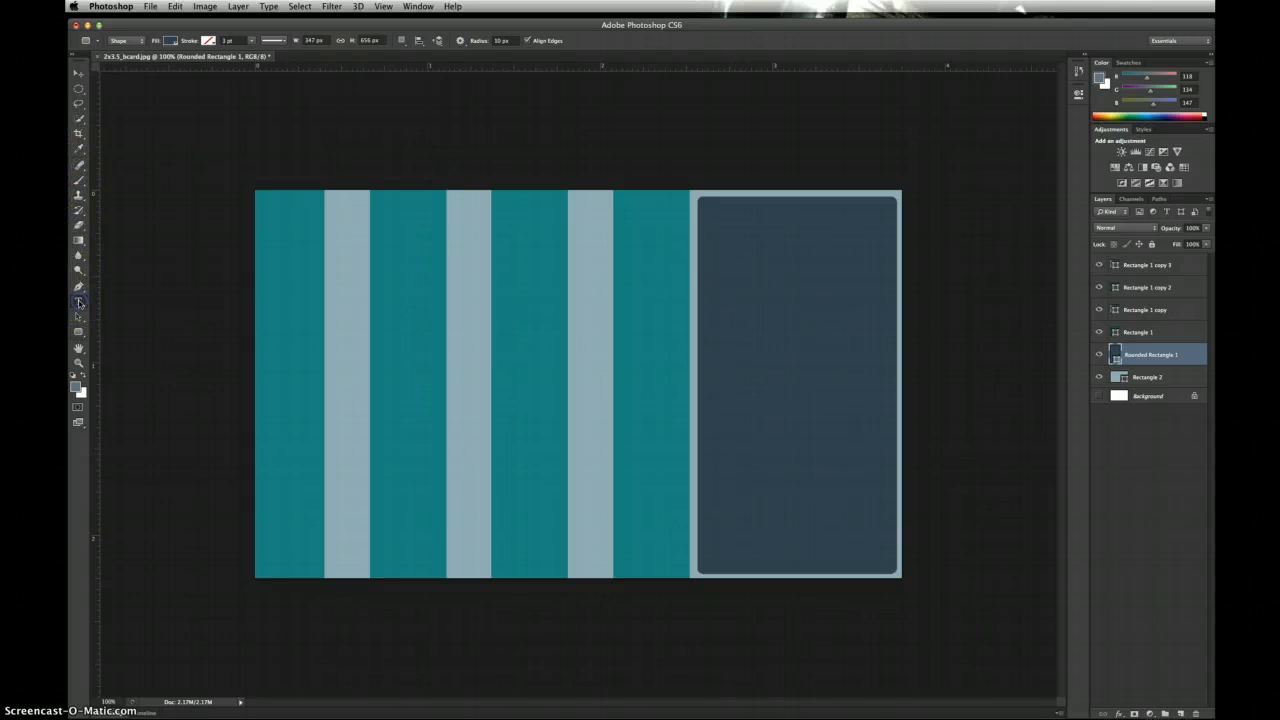
Step: Type the owner's first name in the dark panel and scrub its size down from 42 pt
{"action": "key", "text": "t"}
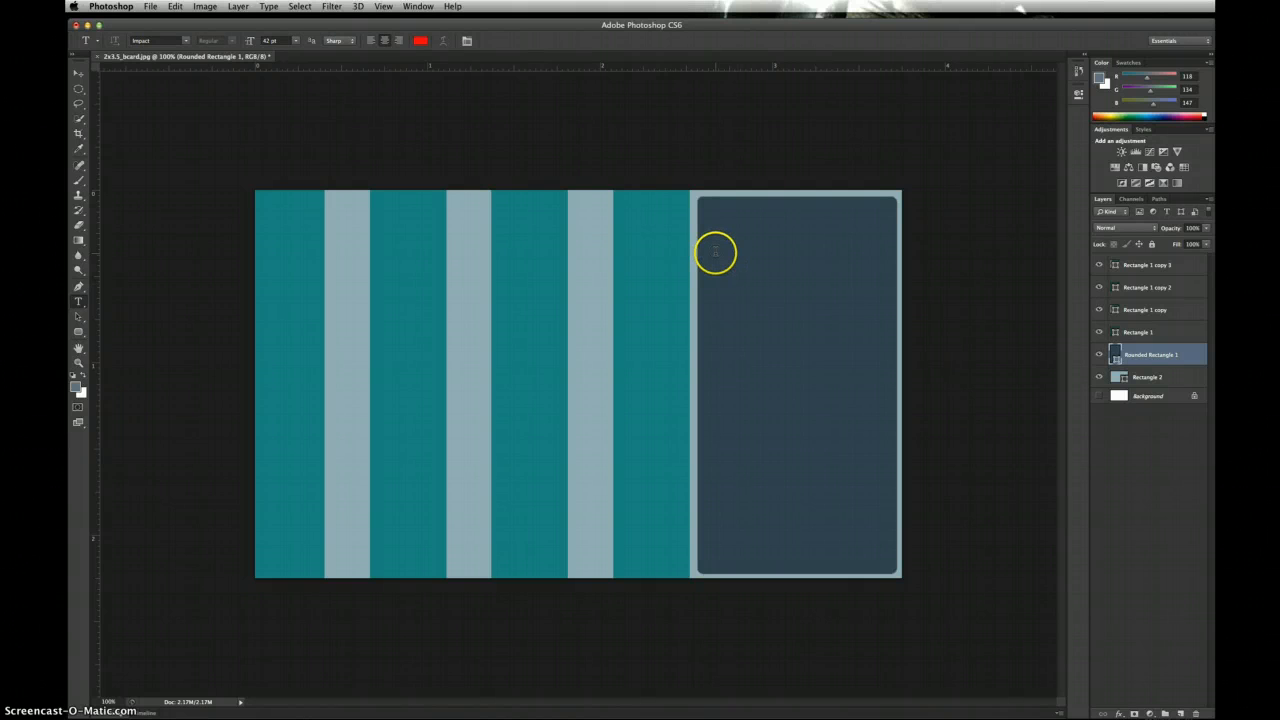
{"action": "left_click", "coordinate": [716, 252]}
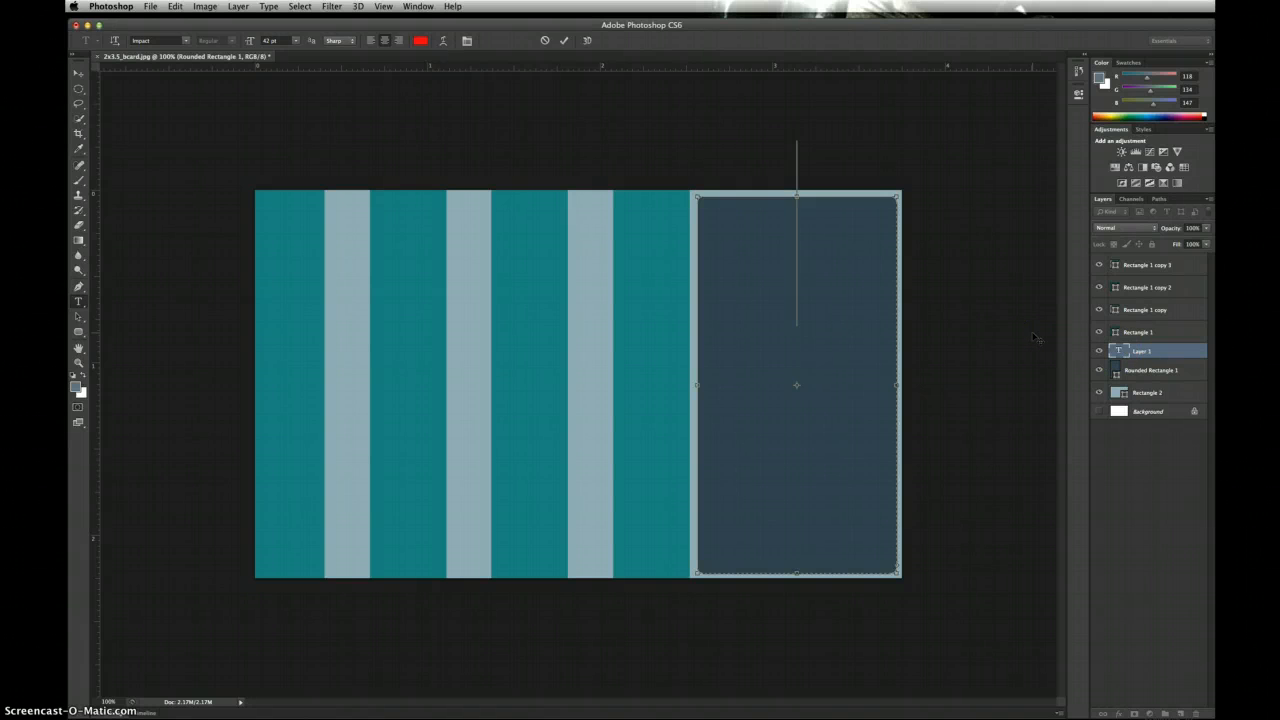
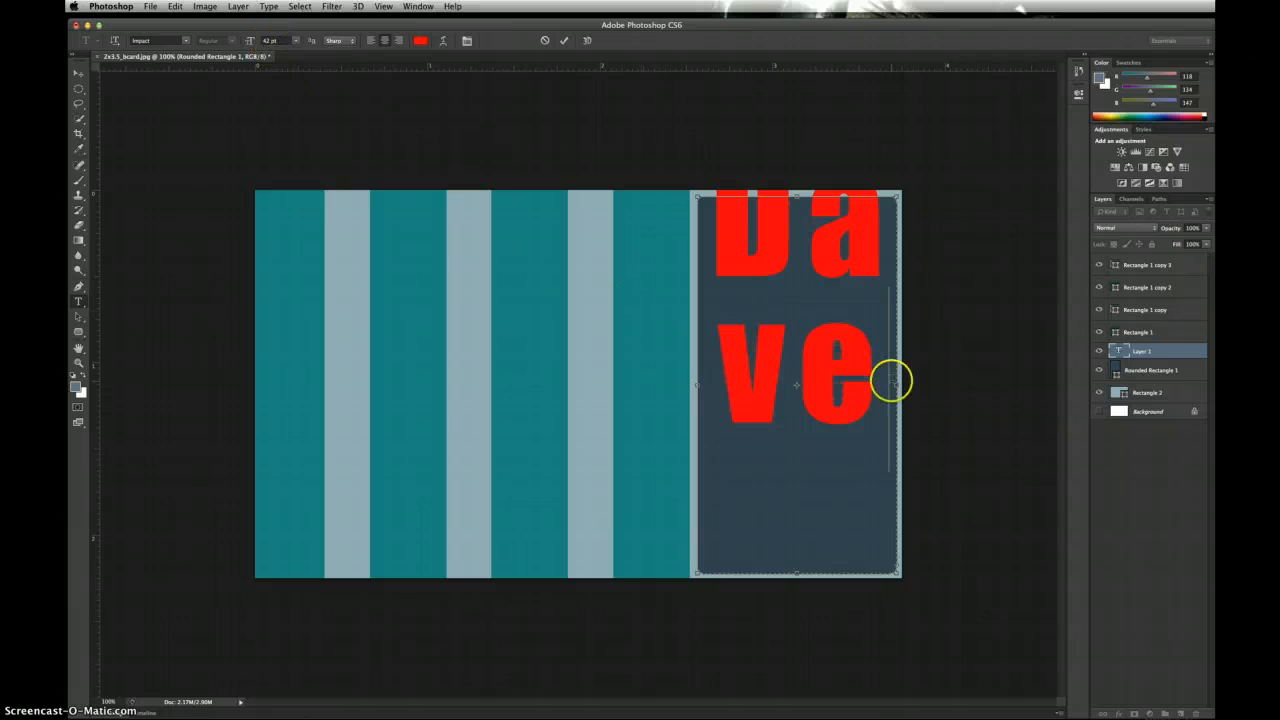
{"action": "left_click_drag", "start_coordinate": [871, 383], "coordinate": [684, 189]}
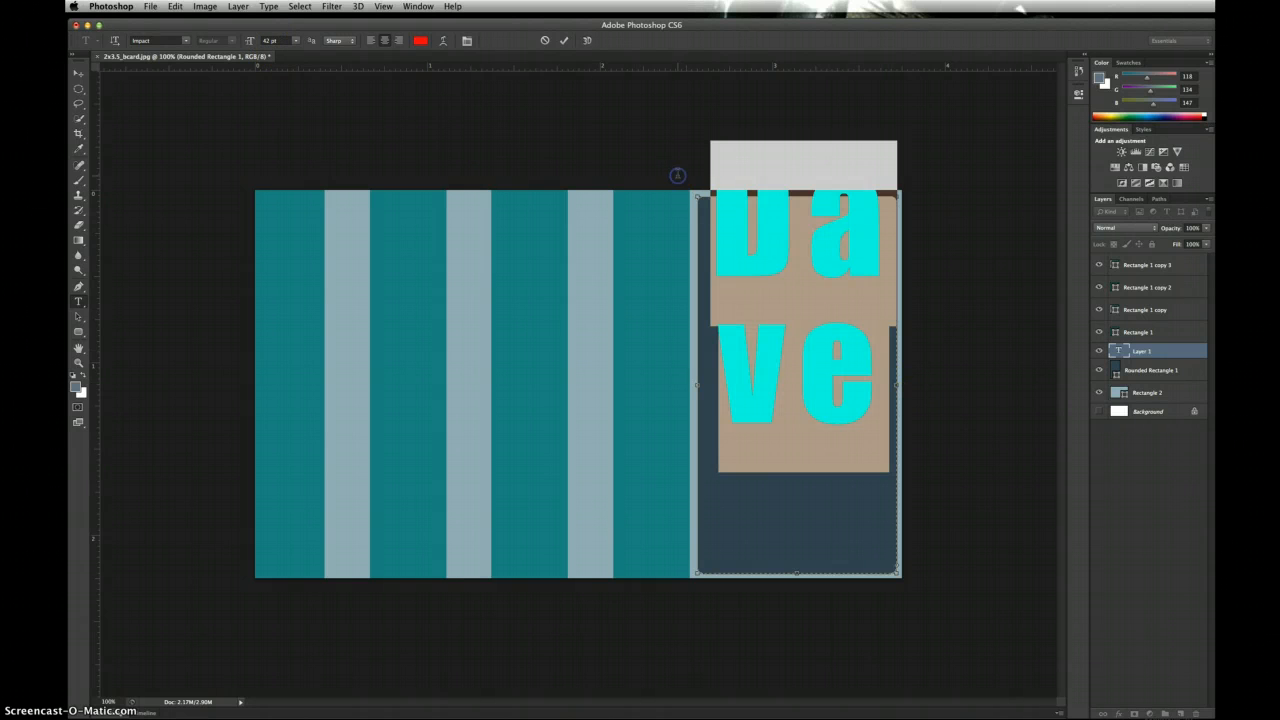
{"action": "left_click", "coordinate": [297, 44]}
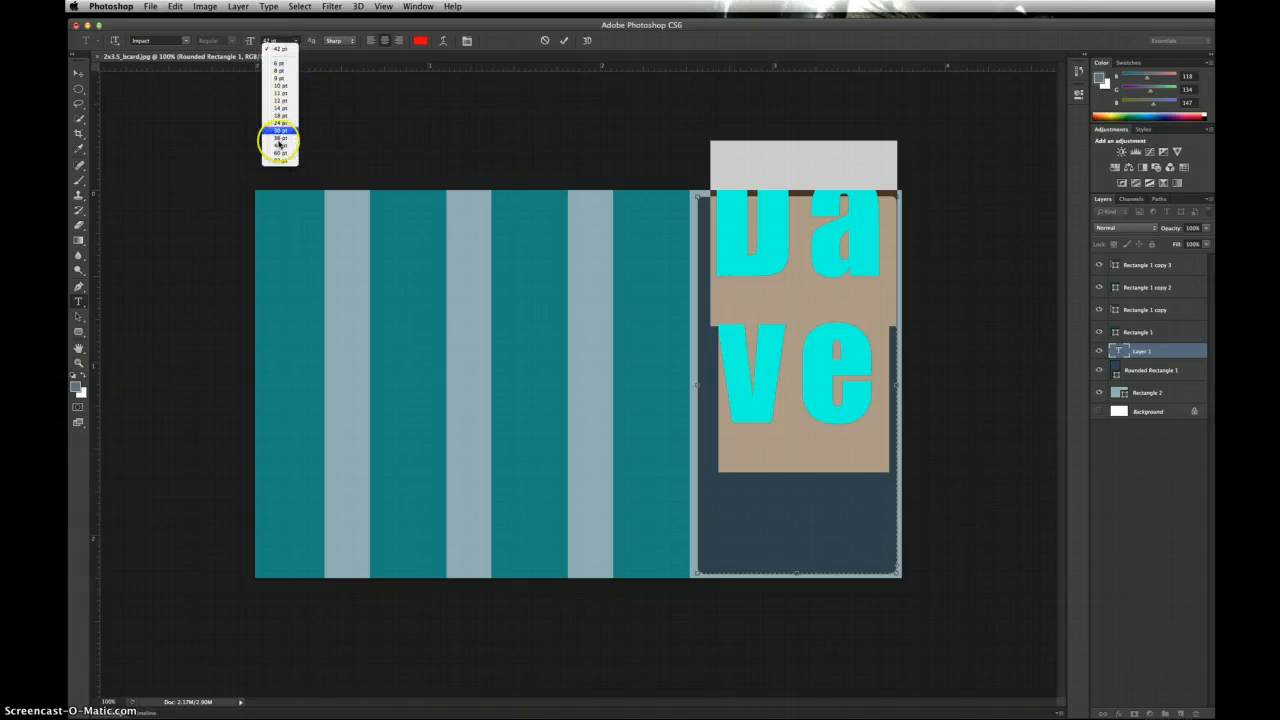
{"action": "left_click", "coordinate": [249, 27]}
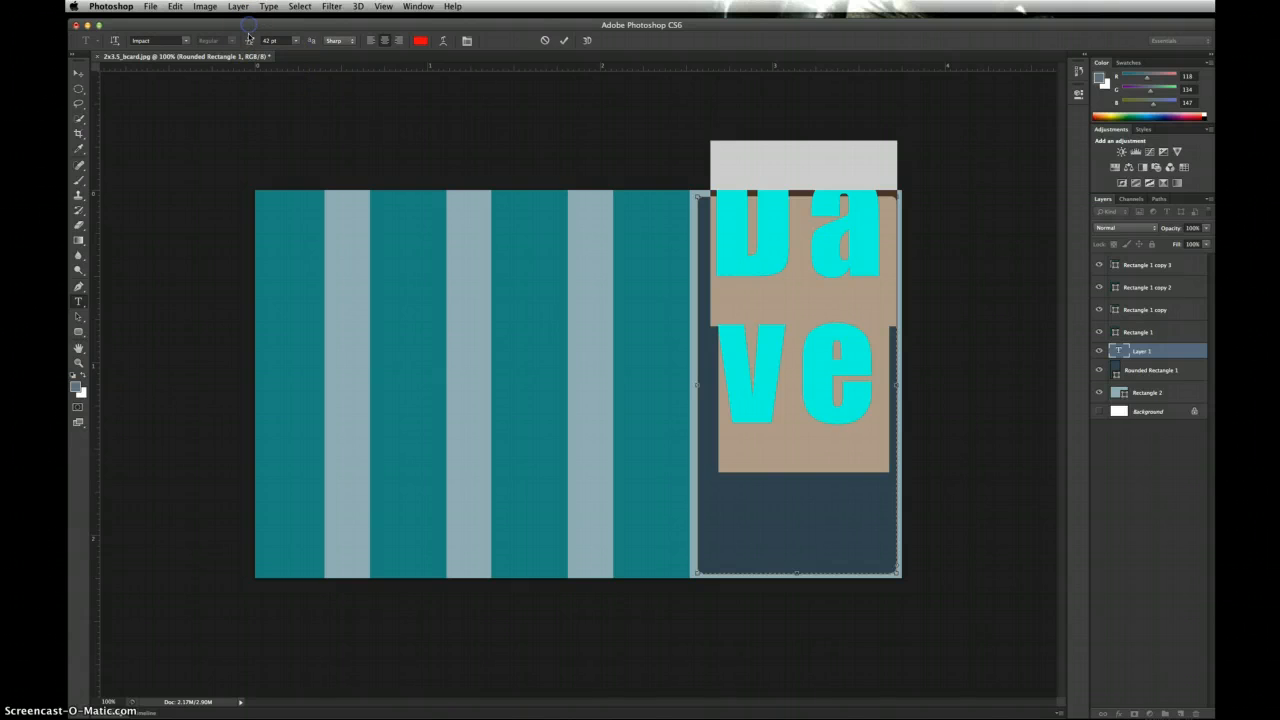
{"action": "left_click", "coordinate": [249, 42]}
{"action": "left_click_drag", "start_coordinate": [247, 44], "coordinate": [217, 44]}
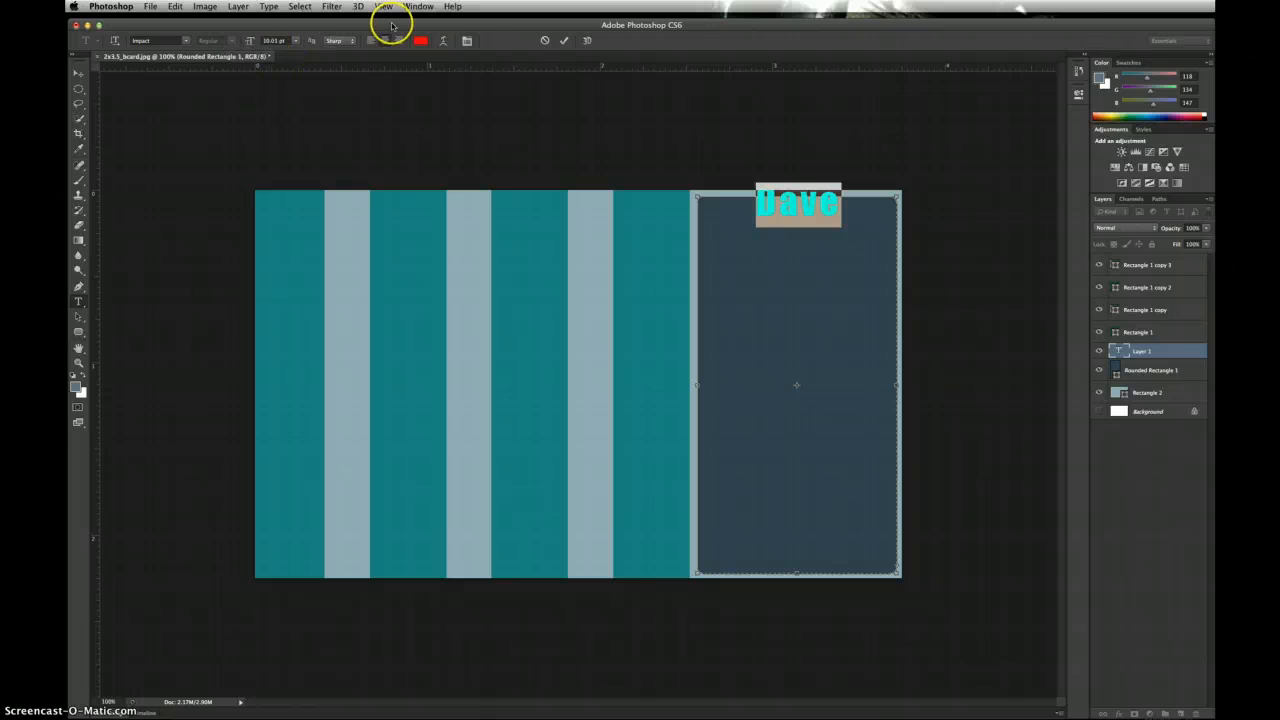
Step: Show the Character panel and shrink the name text to about 7 pt
{"action": "left_click", "coordinate": [423, 9]}
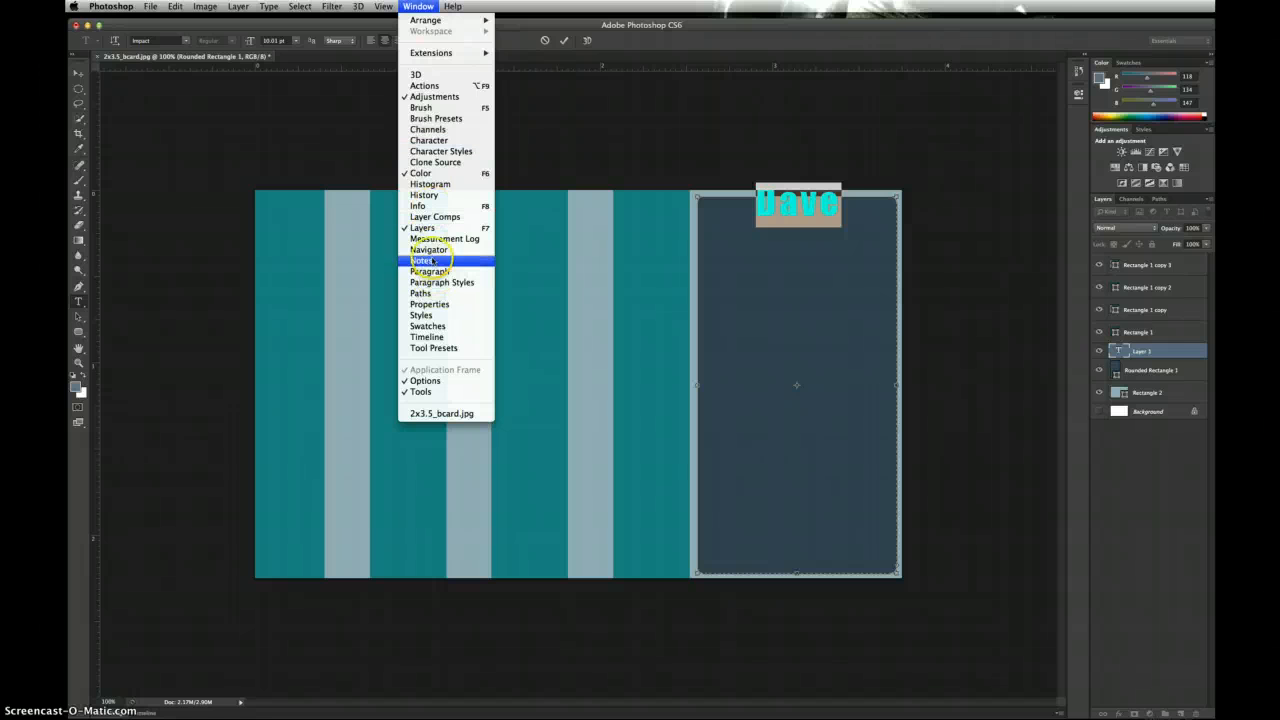
{"action": "left_click", "coordinate": [428, 141]}
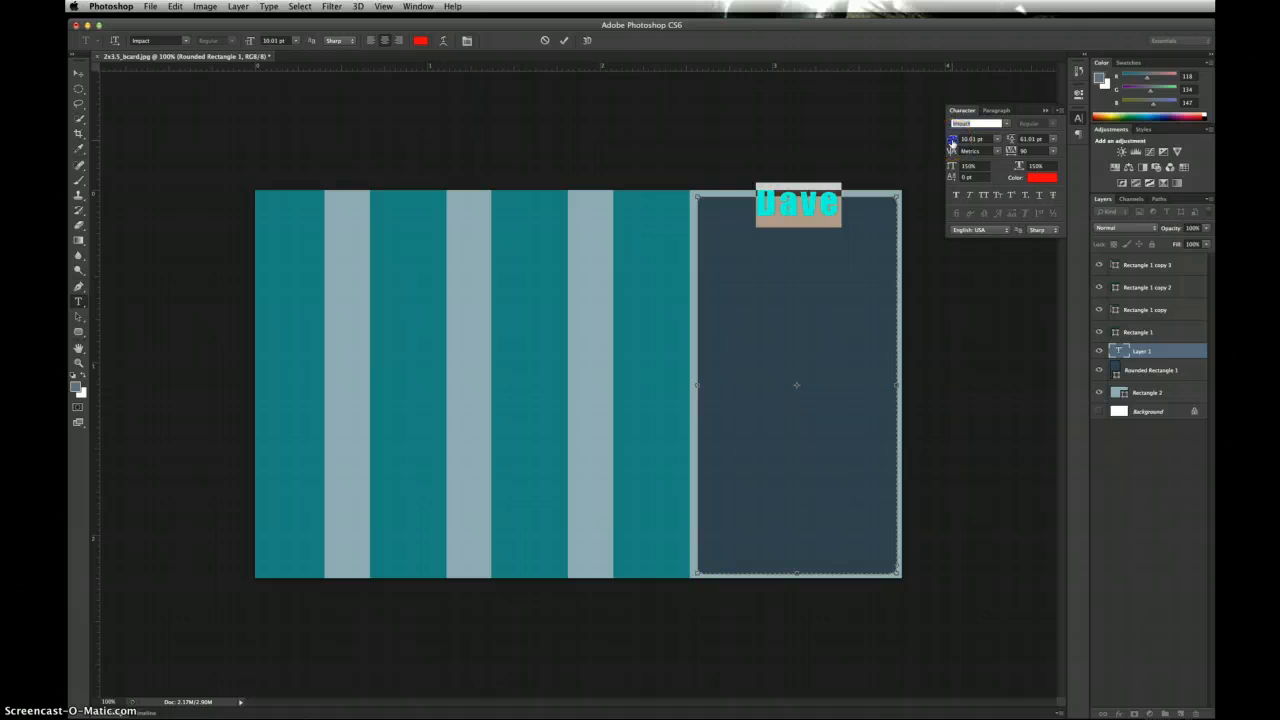
{"action": "left_click_drag", "start_coordinate": [951, 143], "coordinate": [949, 143]}
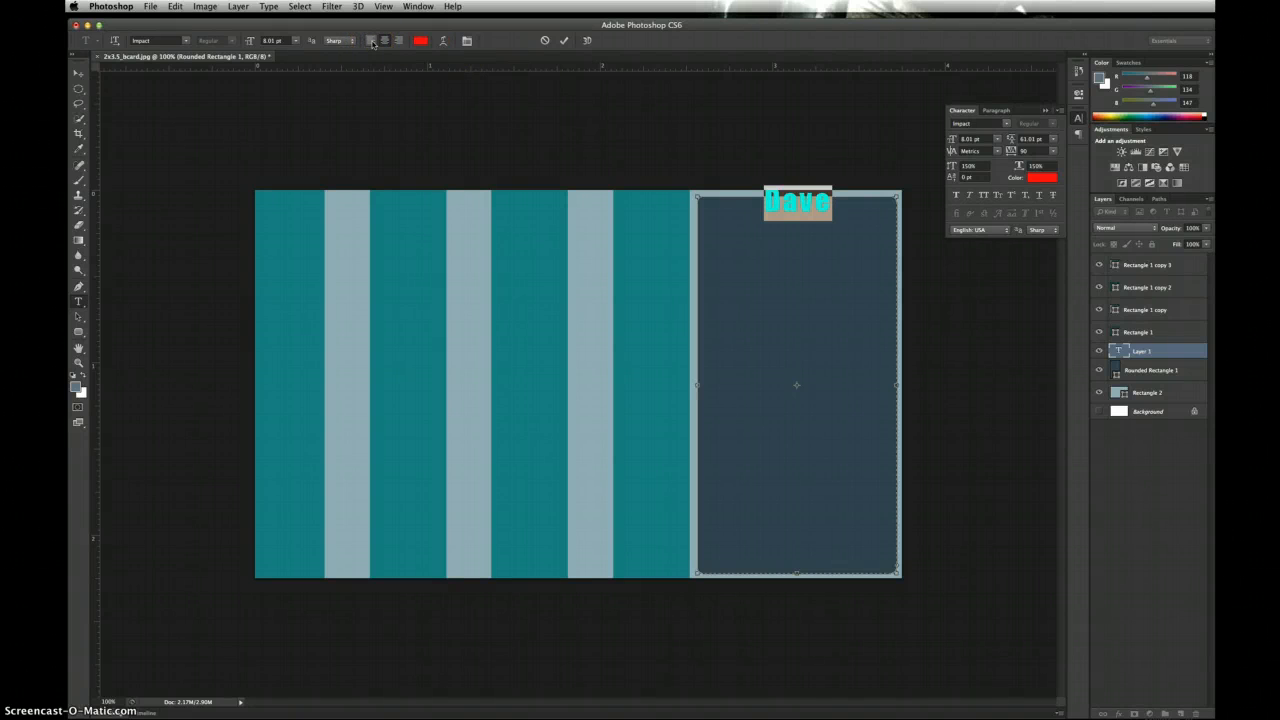
Step: Left-align the name text, commit it, and nudge it down into the panel's top-left corner
{"action": "left_click", "coordinate": [372, 41]}
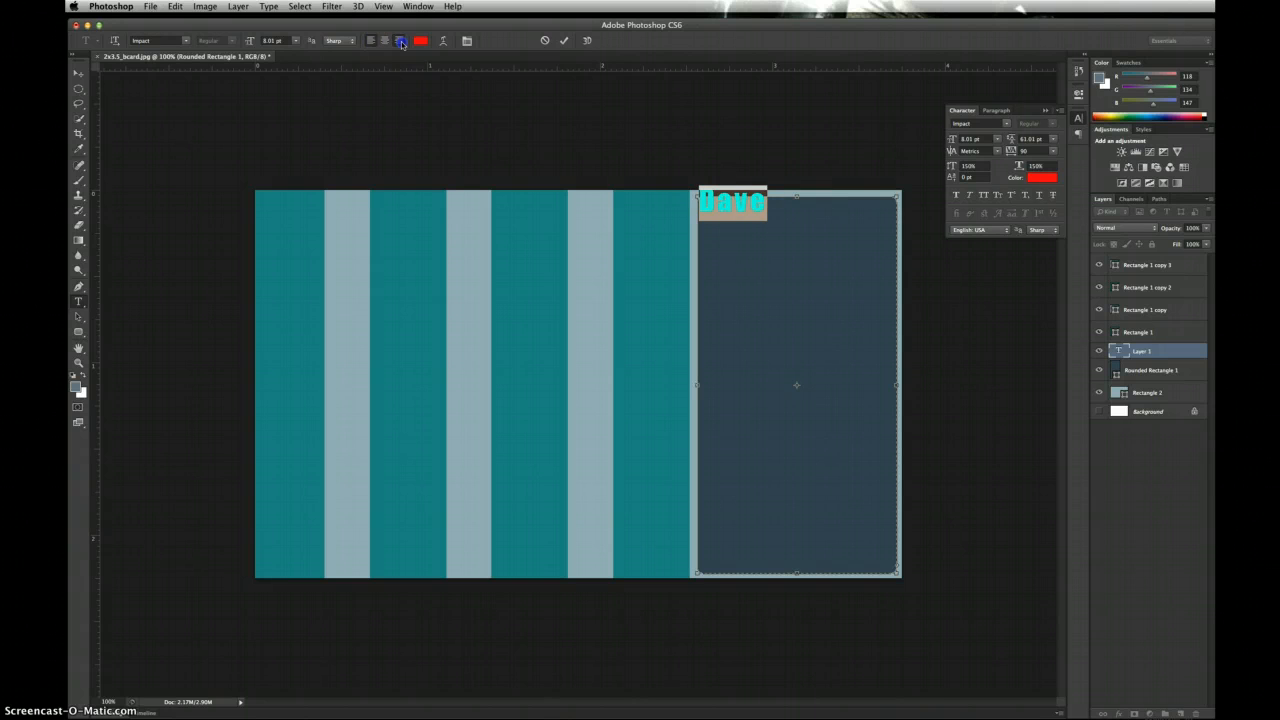
{"action": "left_click", "coordinate": [401, 42]}
{"action": "left_click", "coordinate": [369, 41]}
{"action": "left_click", "coordinate": [78, 74]}
{"action": "left_click_drag", "start_coordinate": [730, 203], "coordinate": [734, 222]}
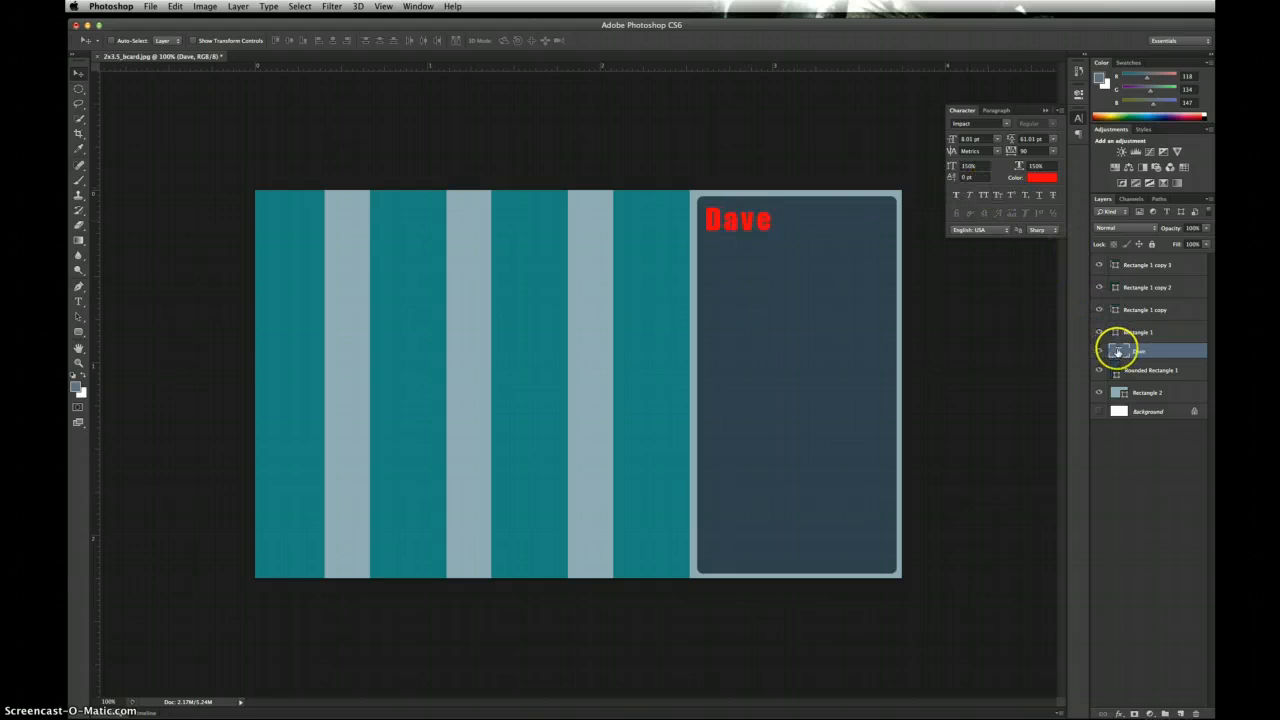
Step: Change the name text colour to pure white
{"action": "double_click", "coordinate": [1118, 350]}
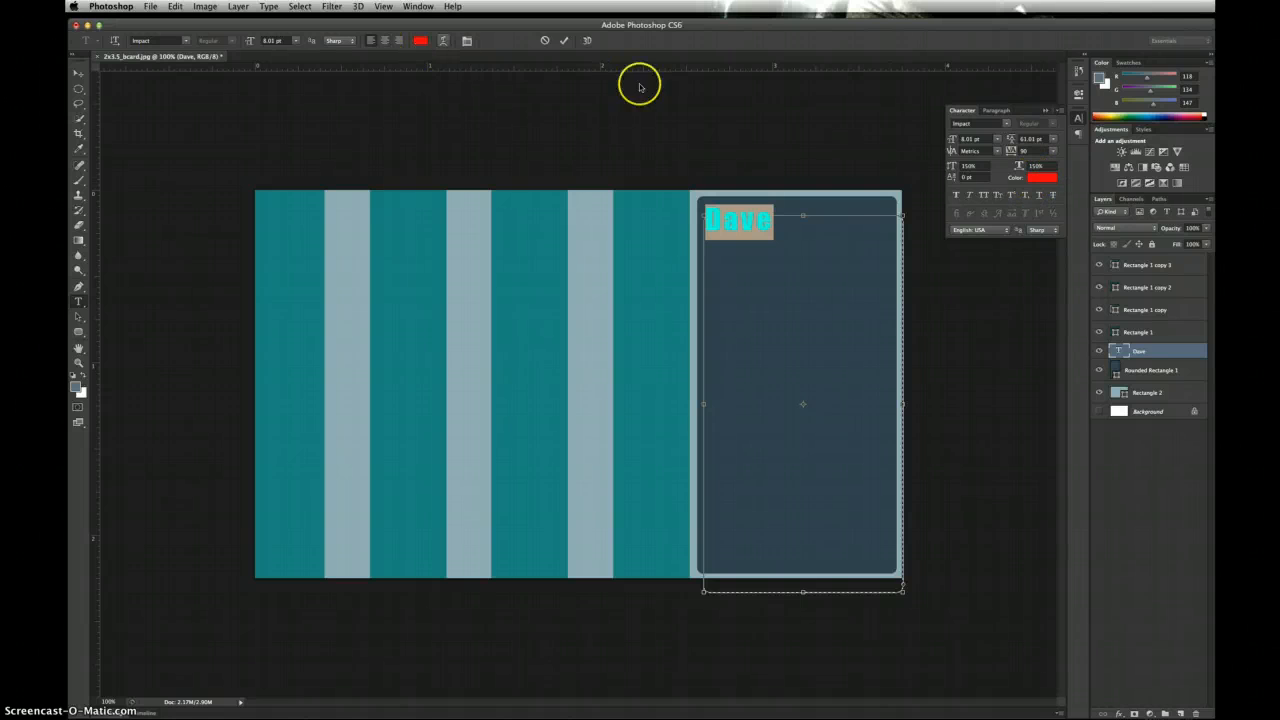
{"action": "left_click", "coordinate": [1040, 177]}
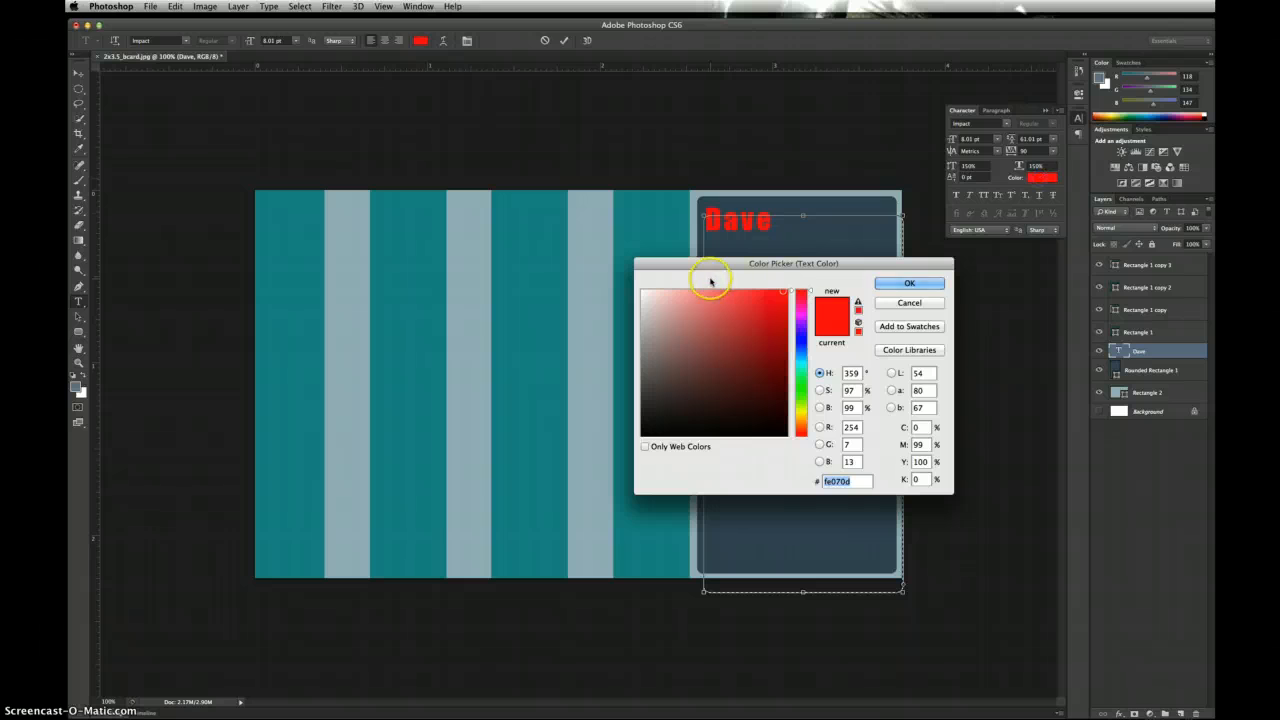
{"action": "left_click", "coordinate": [642, 291]}
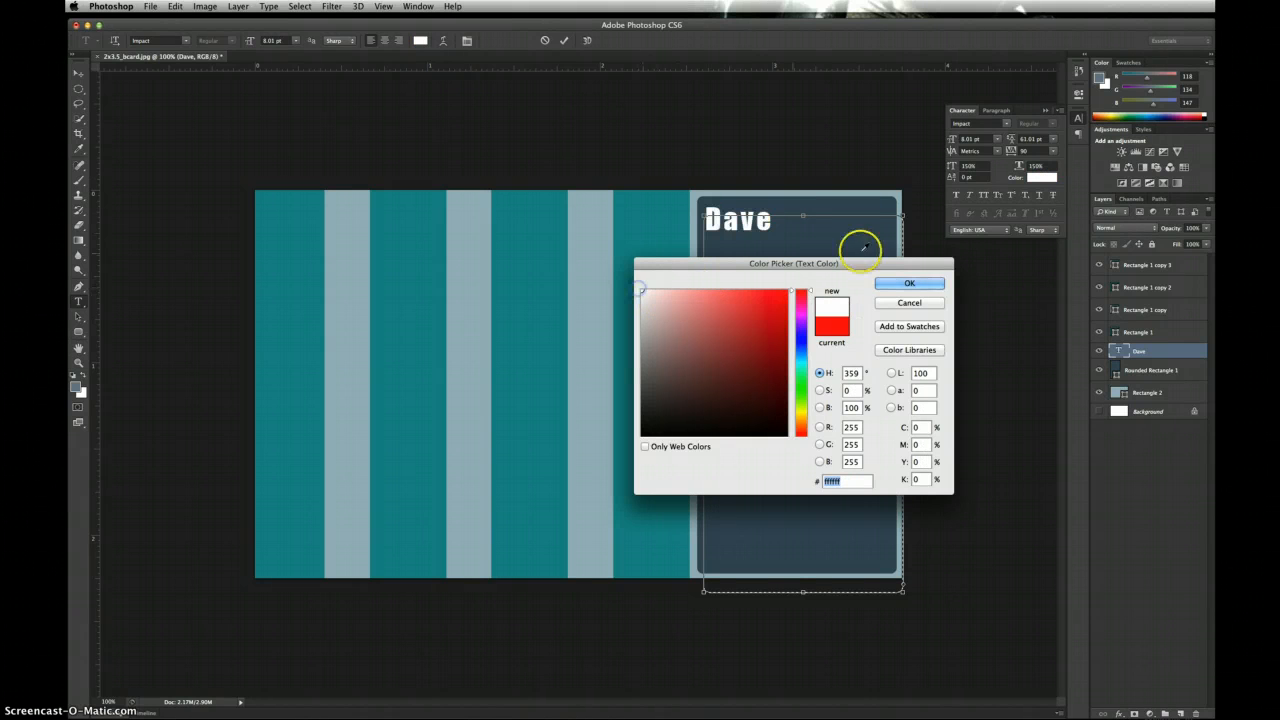
{"action": "left_click", "coordinate": [905, 285]}
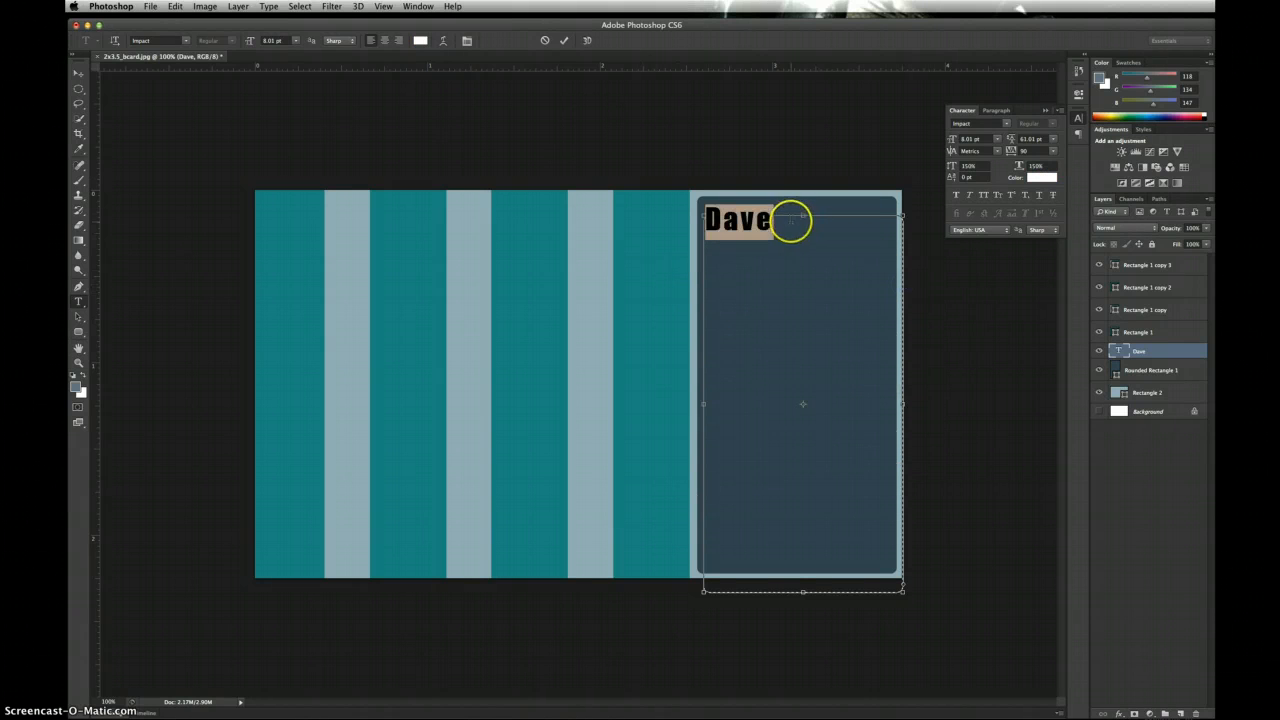
Step: Add the owner's surname after the first name and set the leading to Auto
{"action": "left_click", "coordinate": [790, 221]}
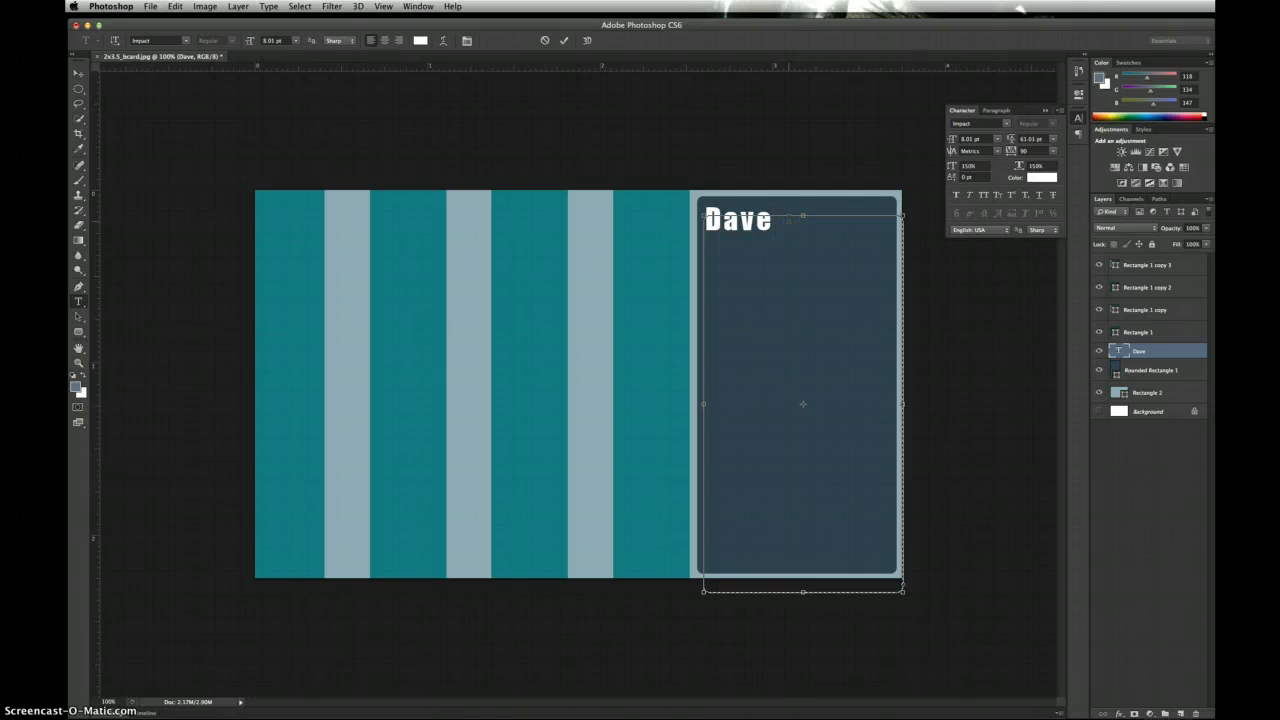
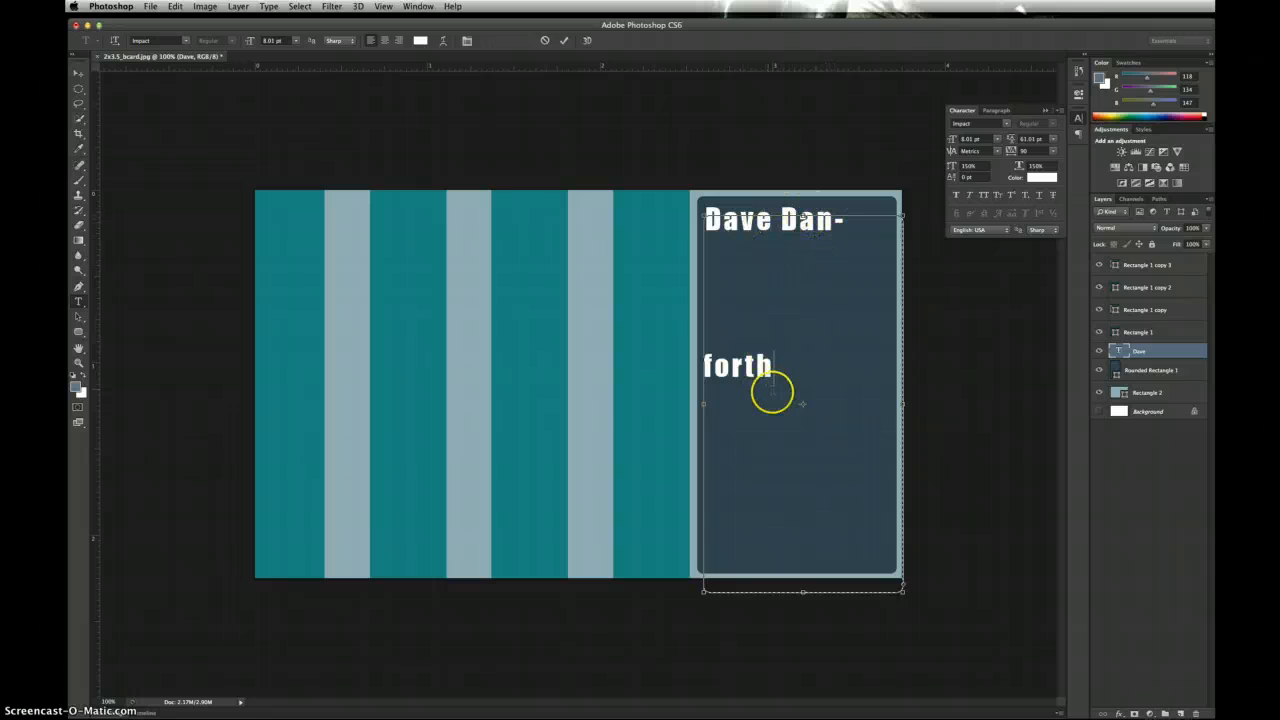
{"action": "left_click_drag", "start_coordinate": [772, 366], "coordinate": [702, 244]}
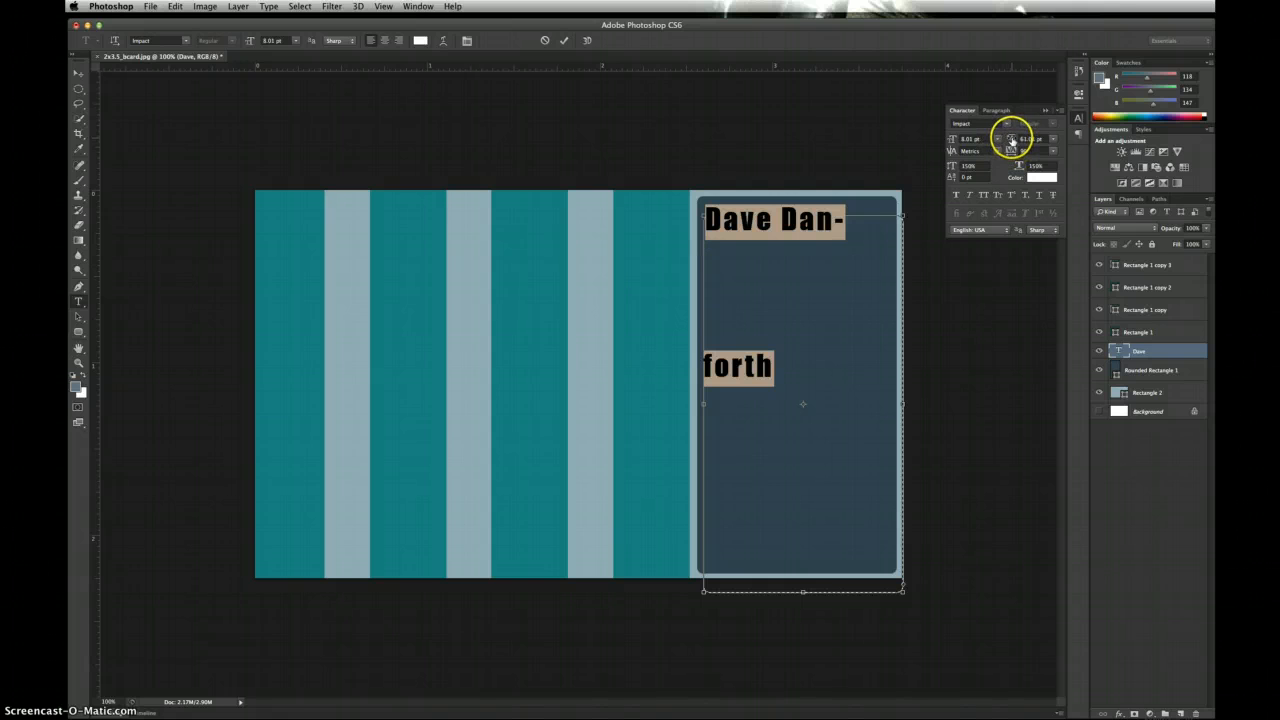
{"action": "left_click_drag", "start_coordinate": [1011, 140], "coordinate": [1007, 140]}
{"action": "left_click_drag", "start_coordinate": [1009, 141], "coordinate": [1011, 142]}
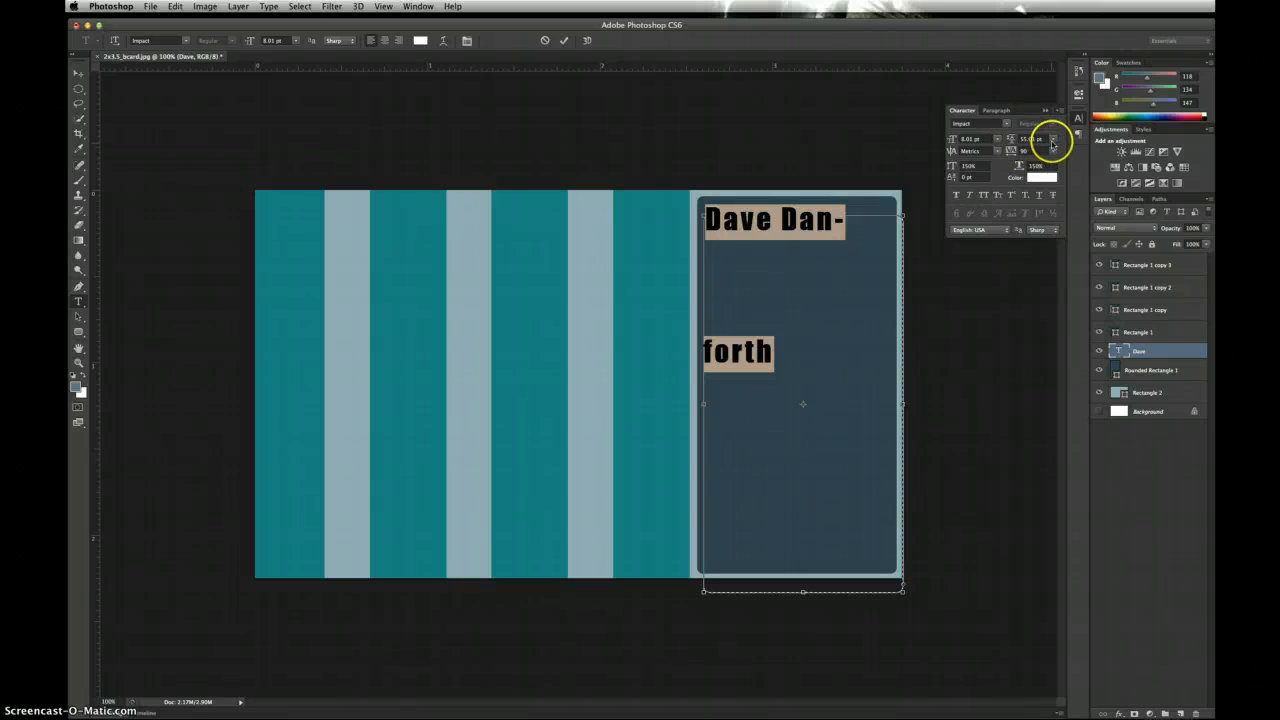
{"action": "left_click", "coordinate": [1052, 140]}
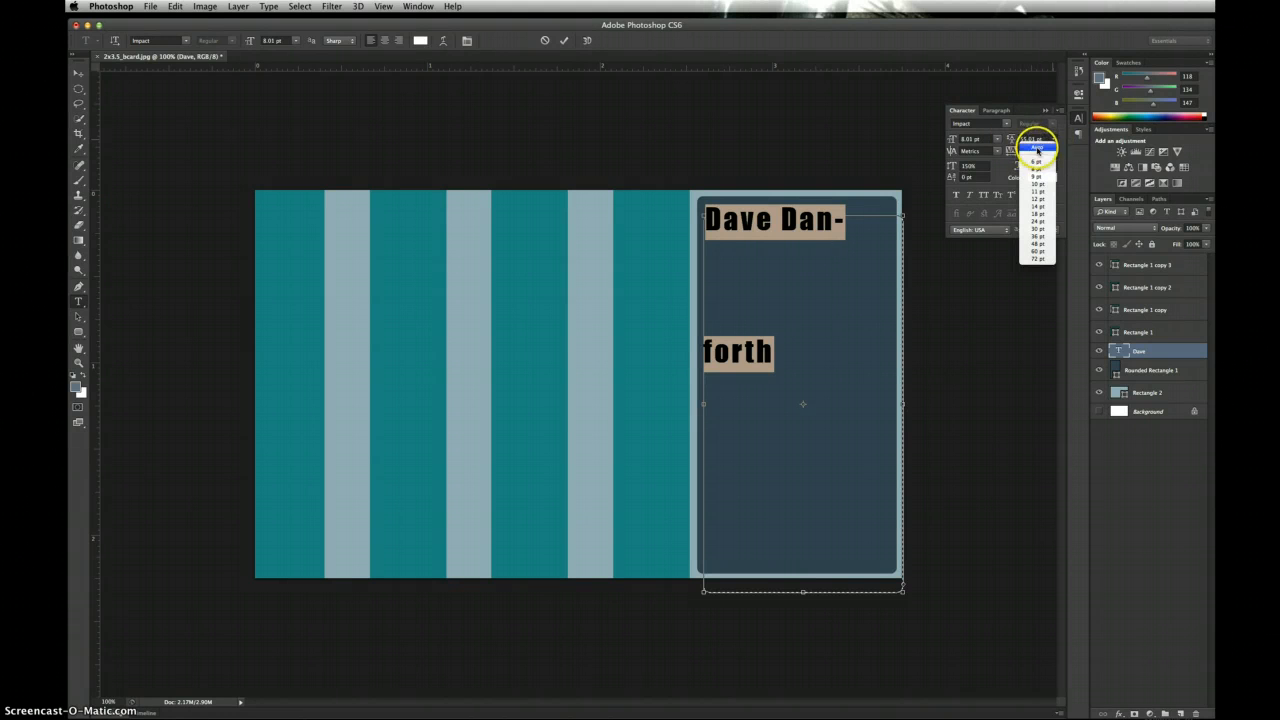
{"action": "left_click", "coordinate": [1037, 148]}
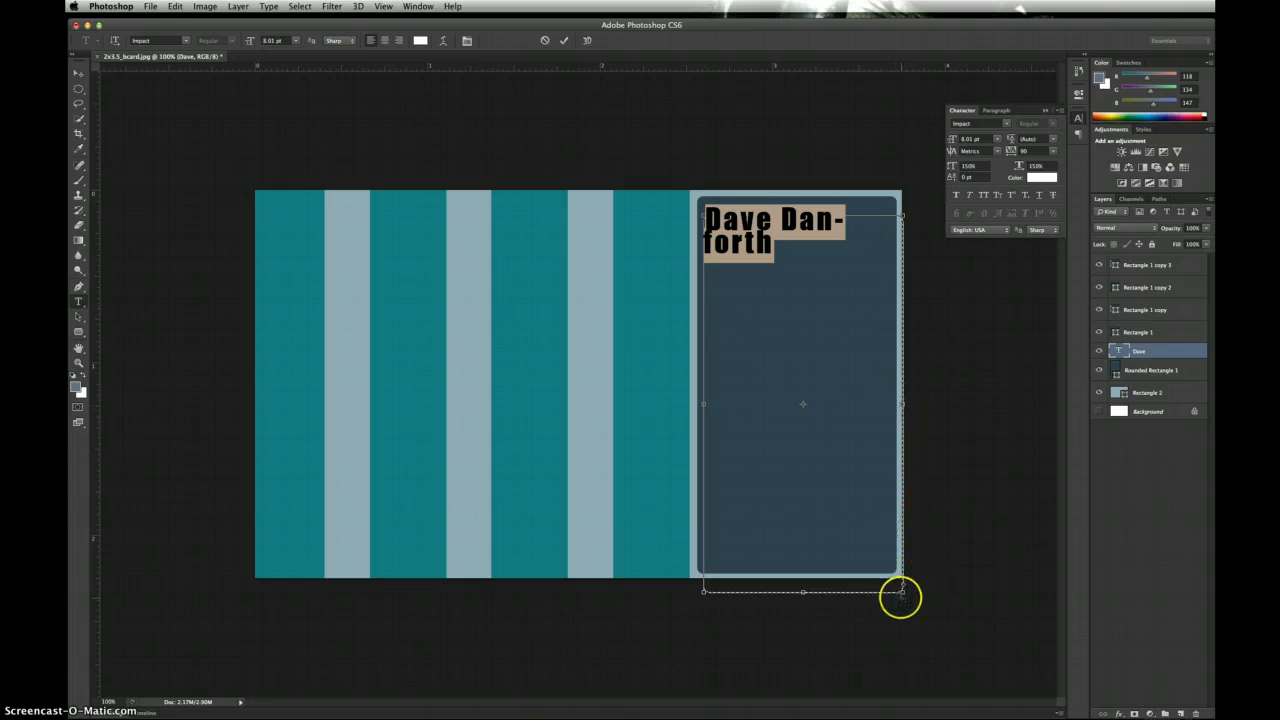
Step: Widen the name's text box and reduce the font to 7.01 pt so it fits one line
{"action": "left_click_drag", "start_coordinate": [905, 594], "coordinate": [950, 590]}
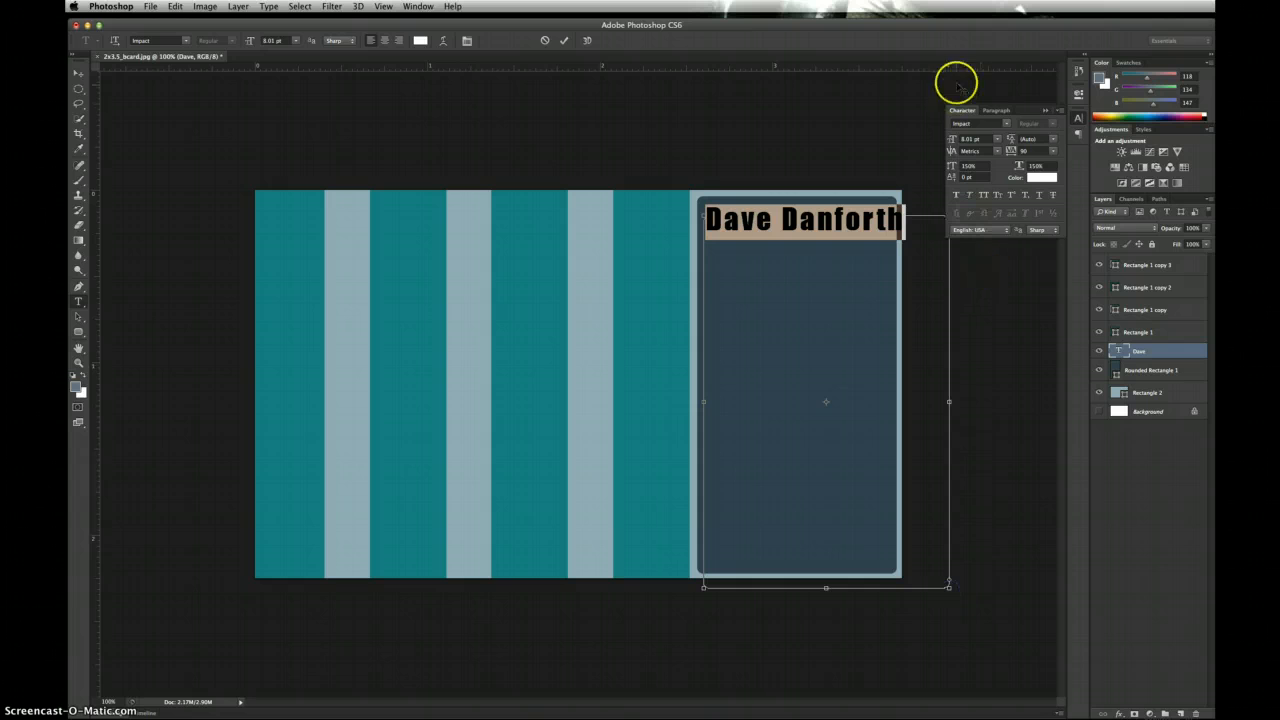
{"action": "left_click_drag", "start_coordinate": [952, 140], "coordinate": [952, 142]}
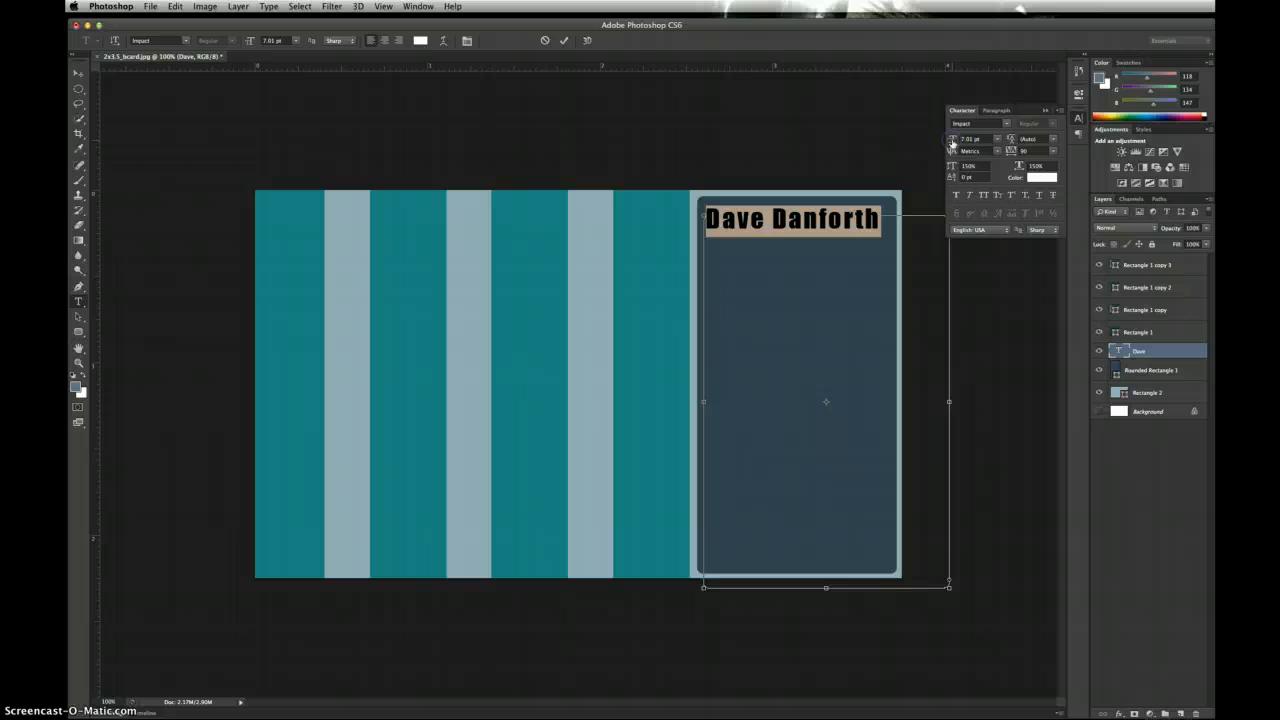
{"action": "left_click", "coordinate": [1141, 396]}
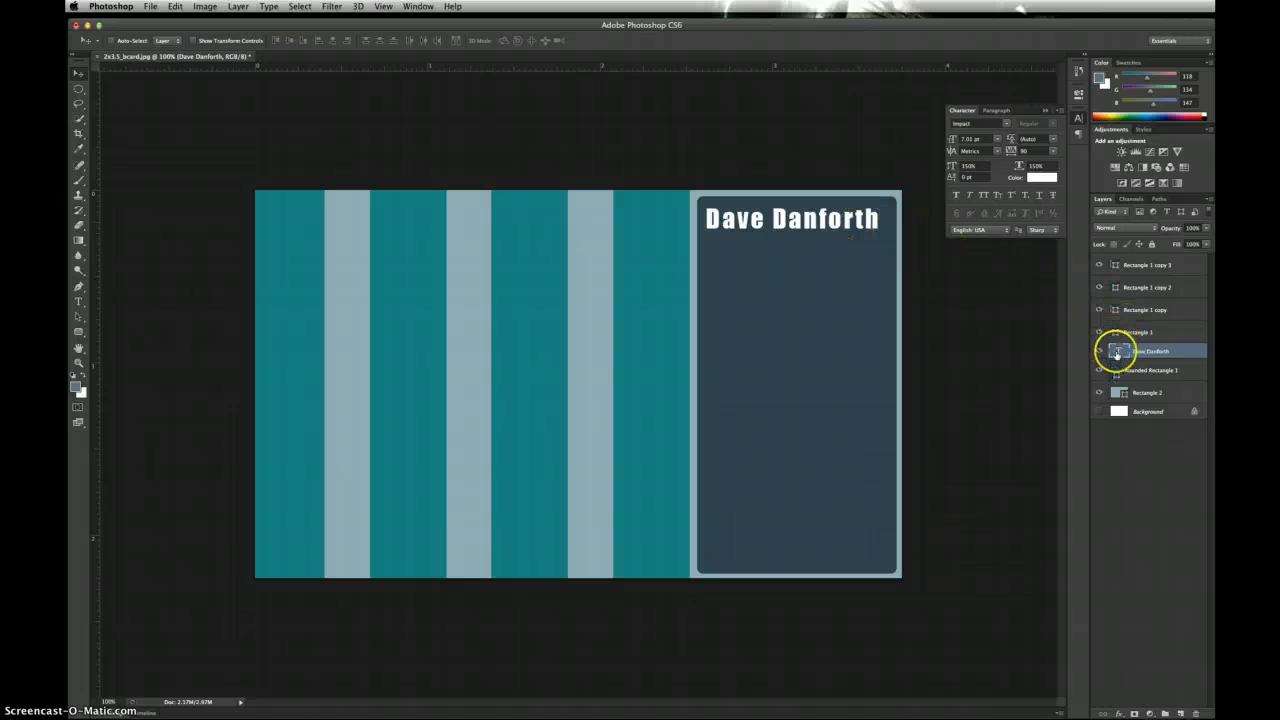
{"action": "double_click", "coordinate": [1117, 350]}
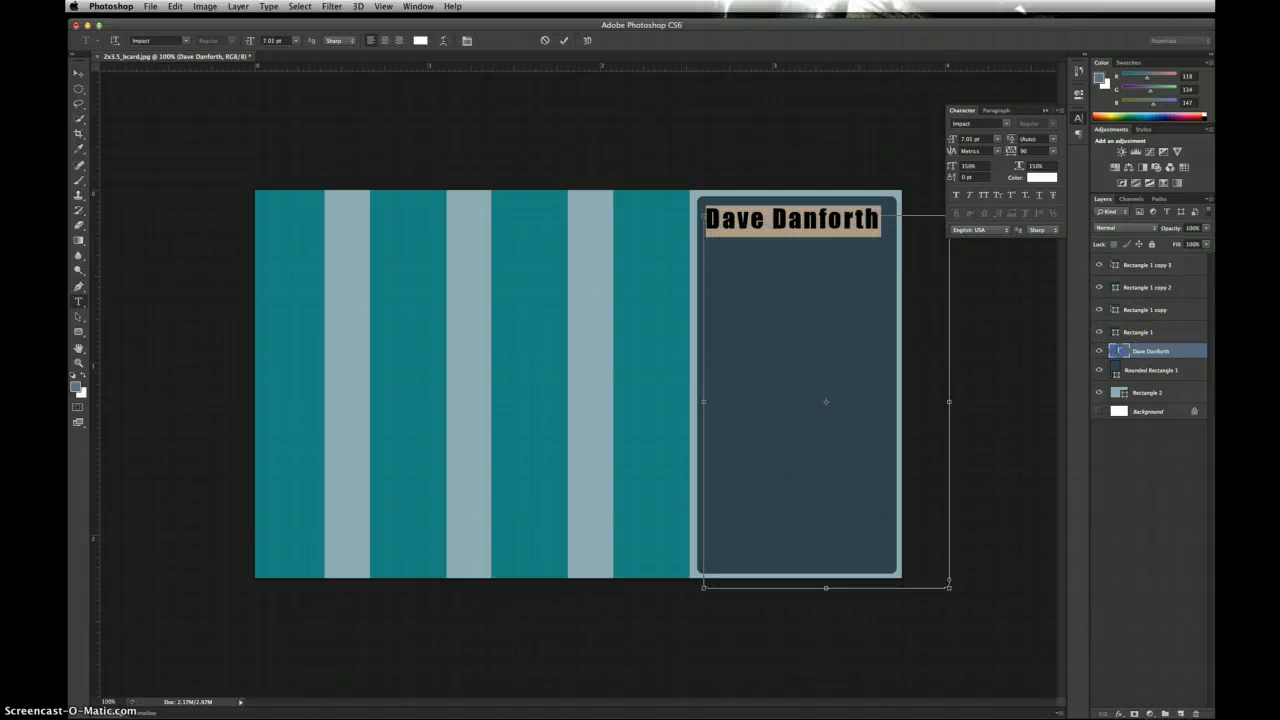
{"action": "key", "text": "super+Return"}
{"action": "left_click", "coordinate": [1115, 334]}
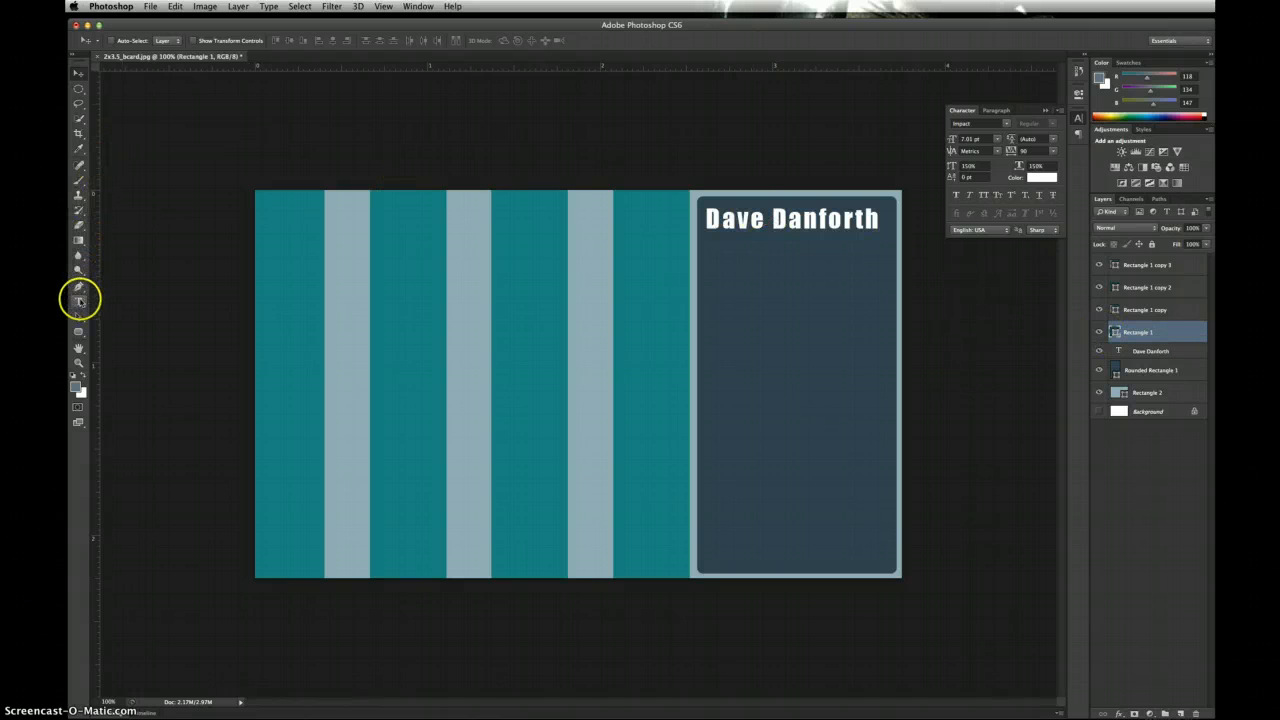
{"action": "left_click", "coordinate": [79, 301]}
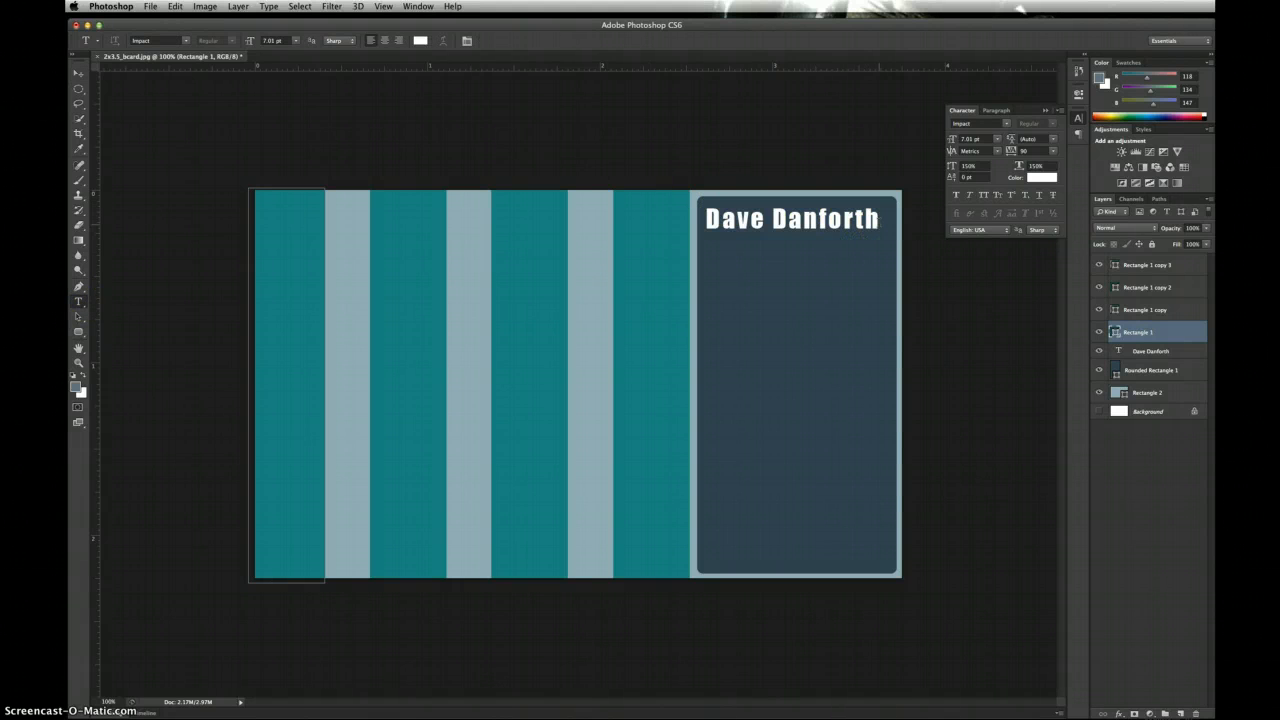
Step: Type the owner's e-mail address below the name and increase the line spacing
{"action": "left_click", "coordinate": [878, 222]}
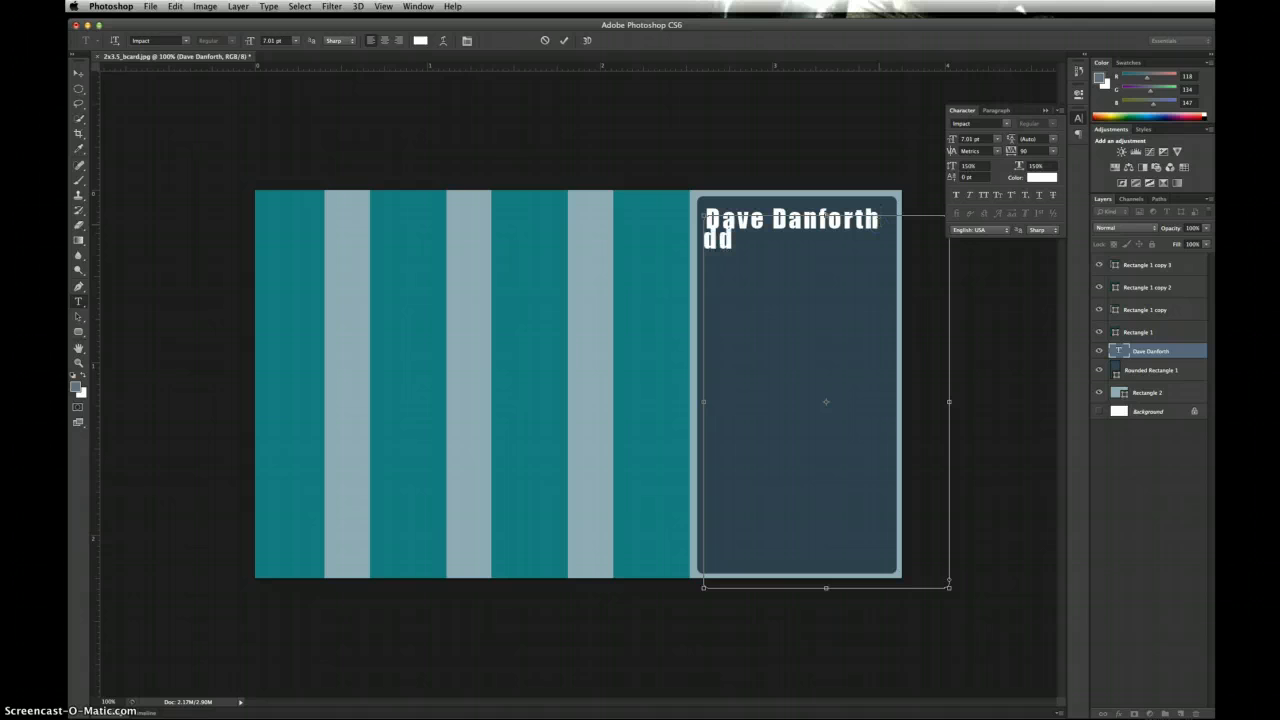
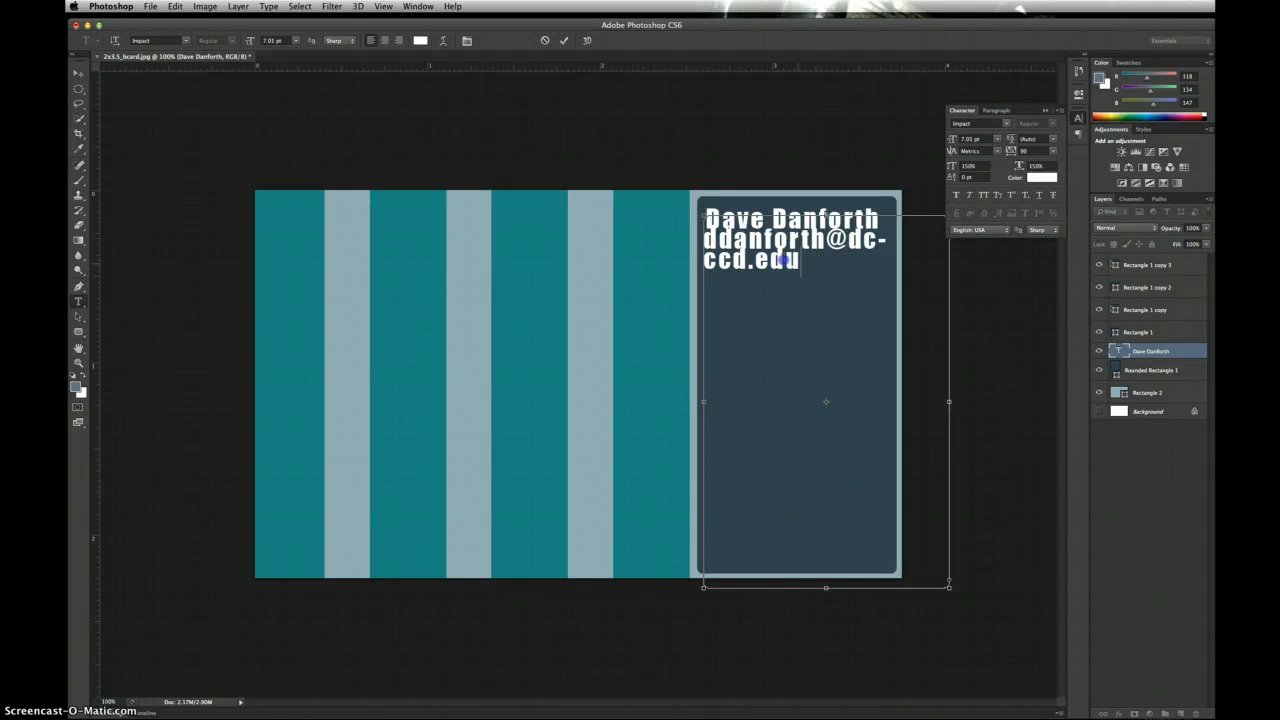
{"action": "left_click_drag", "start_coordinate": [785, 260], "coordinate": [708, 218]}
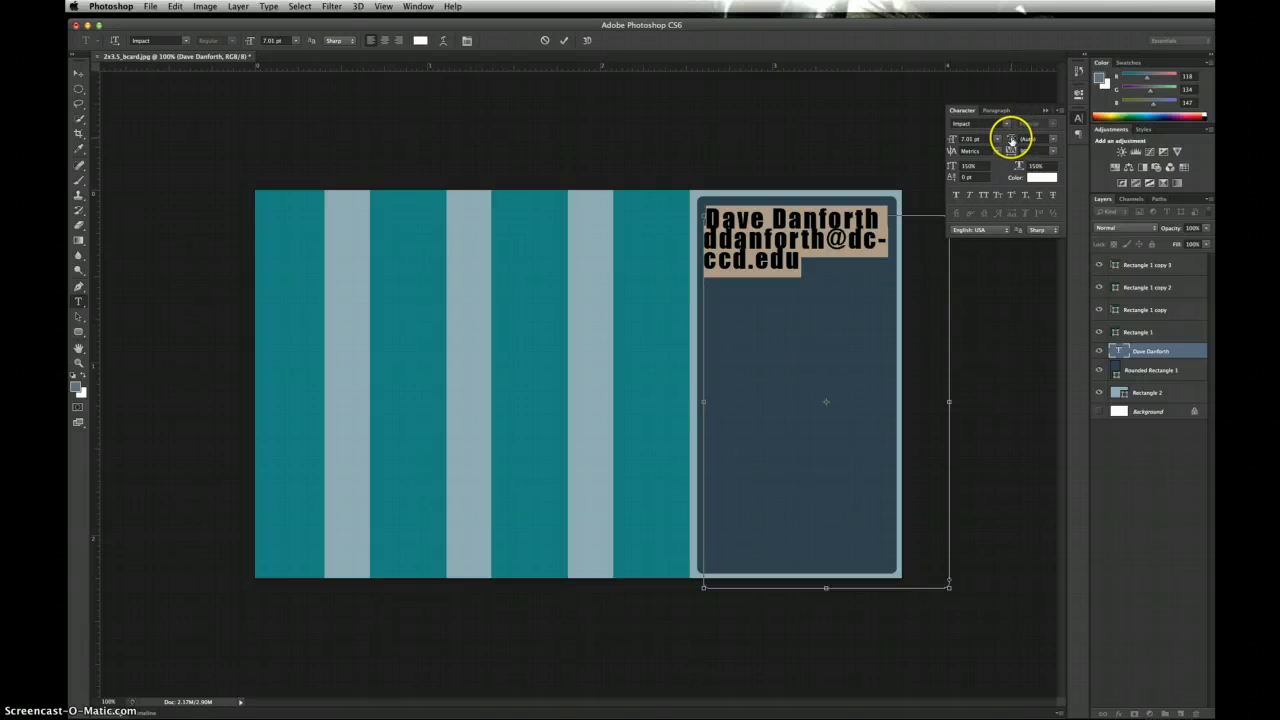
{"action": "left_click_drag", "start_coordinate": [1011, 140], "coordinate": [1021, 141]}
Step: Shrink the e-mail line to about 5 pt so it fits on one line, and commit
{"action": "left_click", "coordinate": [817, 287]}
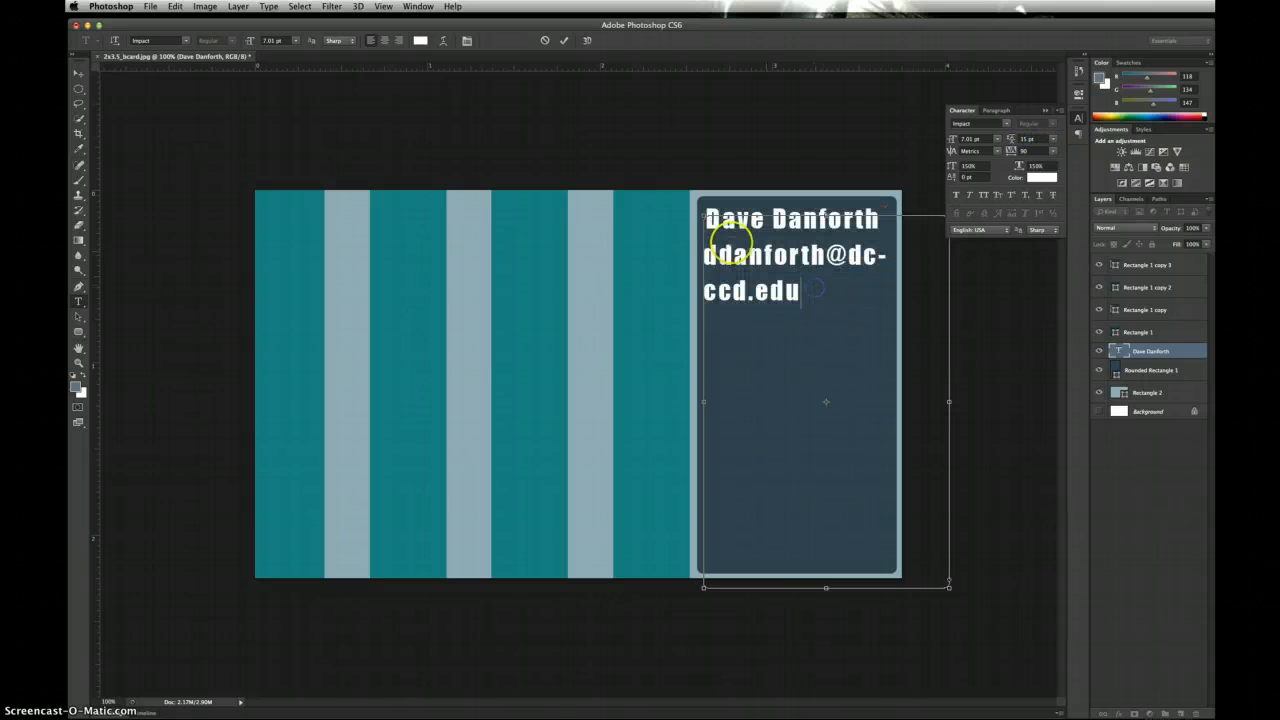
{"action": "left_click_drag", "start_coordinate": [801, 292], "coordinate": [710, 256]}
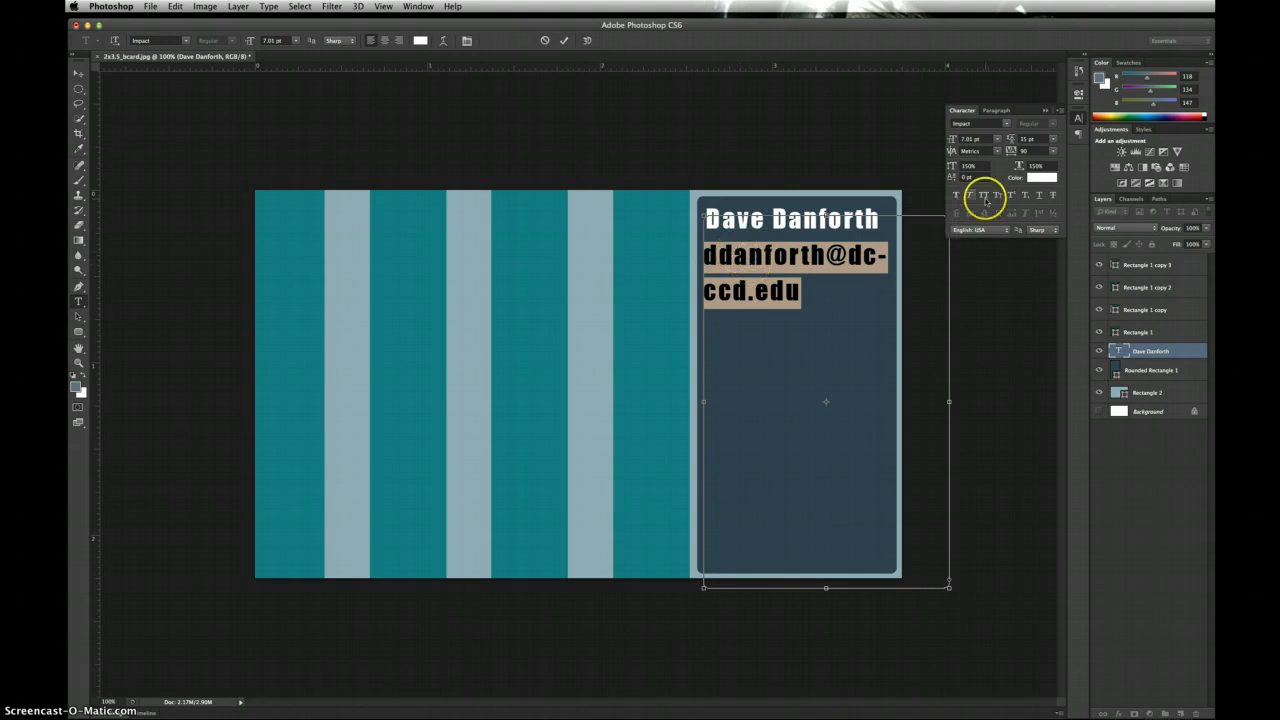
{"action": "left_click_drag", "start_coordinate": [952, 140], "coordinate": [951, 143]}
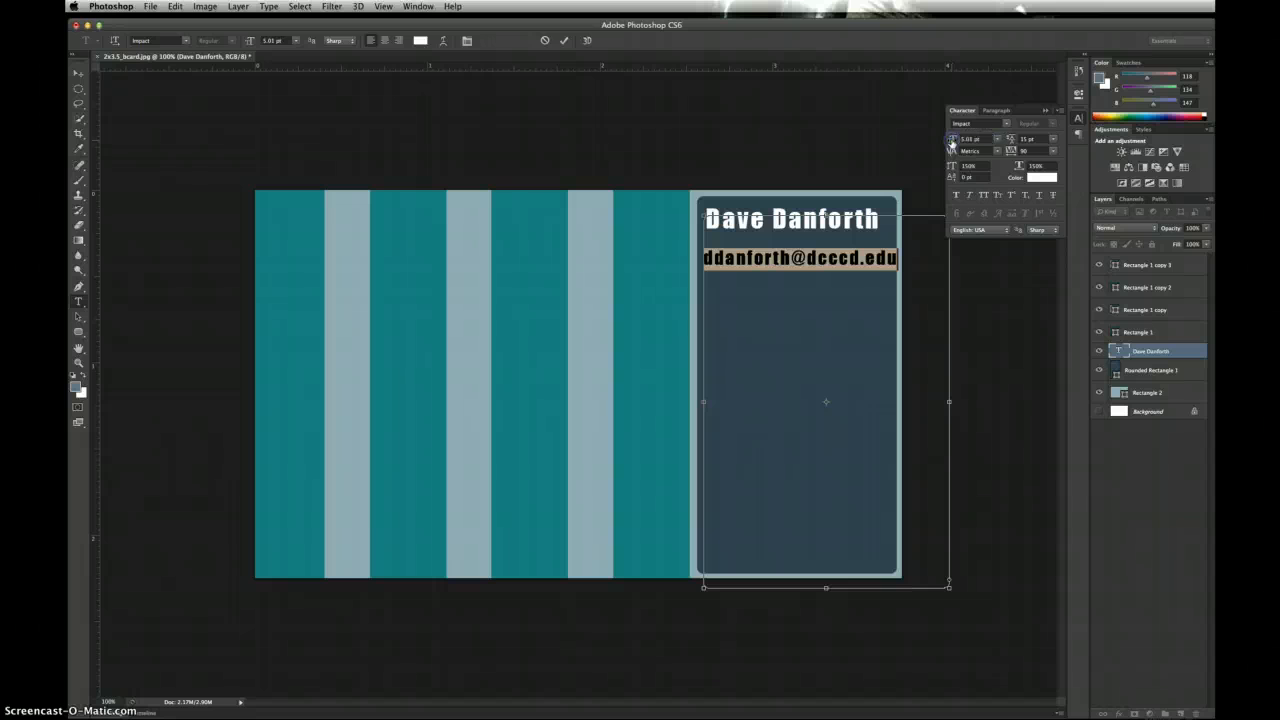
{"action": "left_click", "coordinate": [79, 73]}
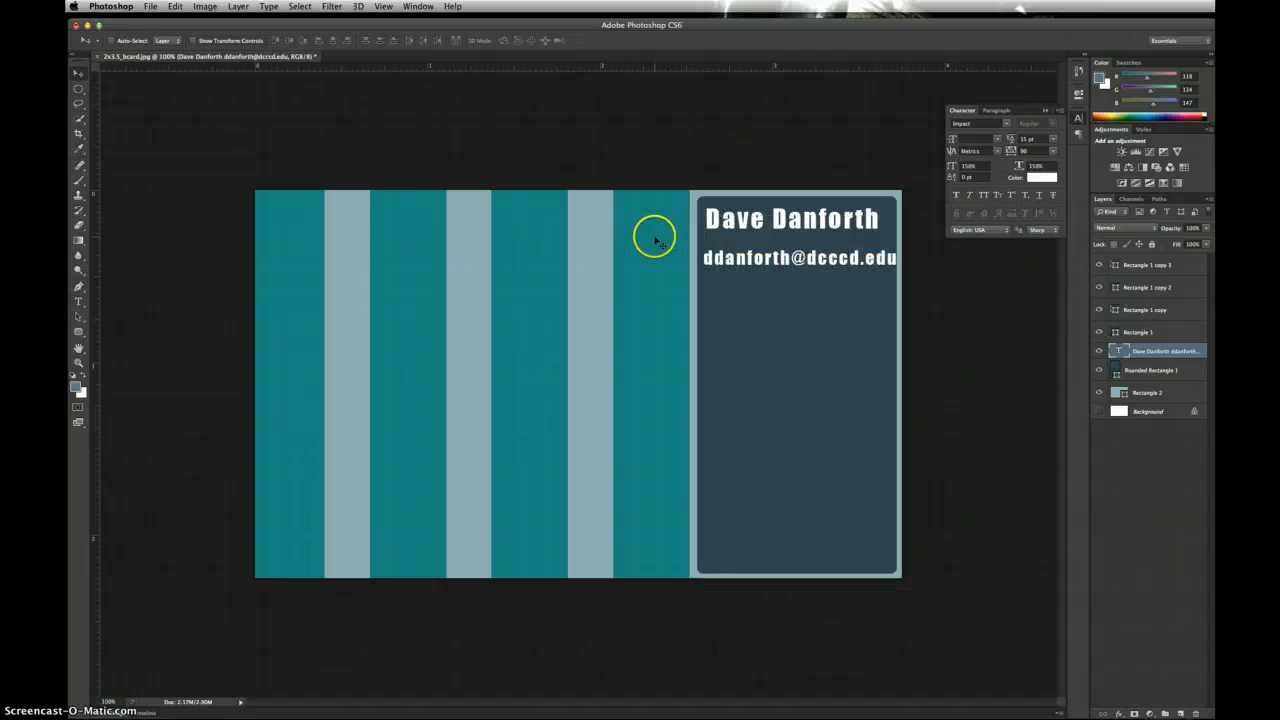
Step: Drag the name and e-mail text block down to the bottom of the dark rounded panel
{"action": "left_click_drag", "start_coordinate": [753, 222], "coordinate": [753, 517]}
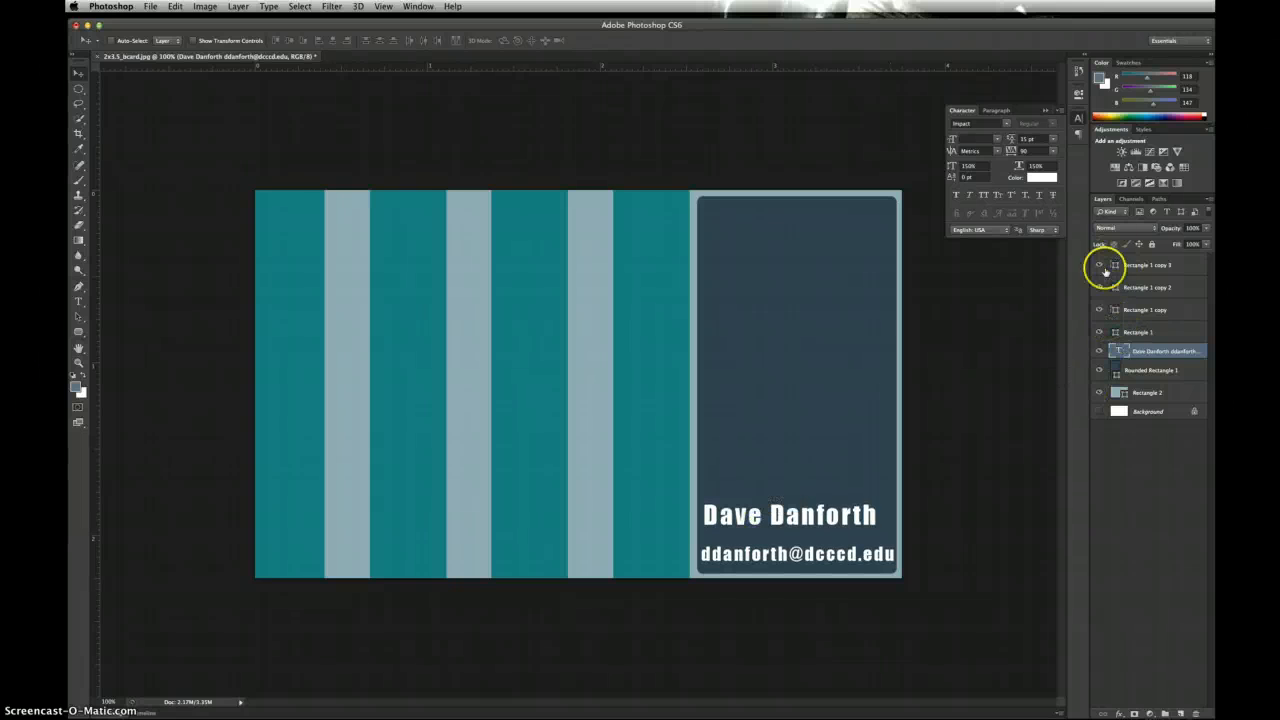